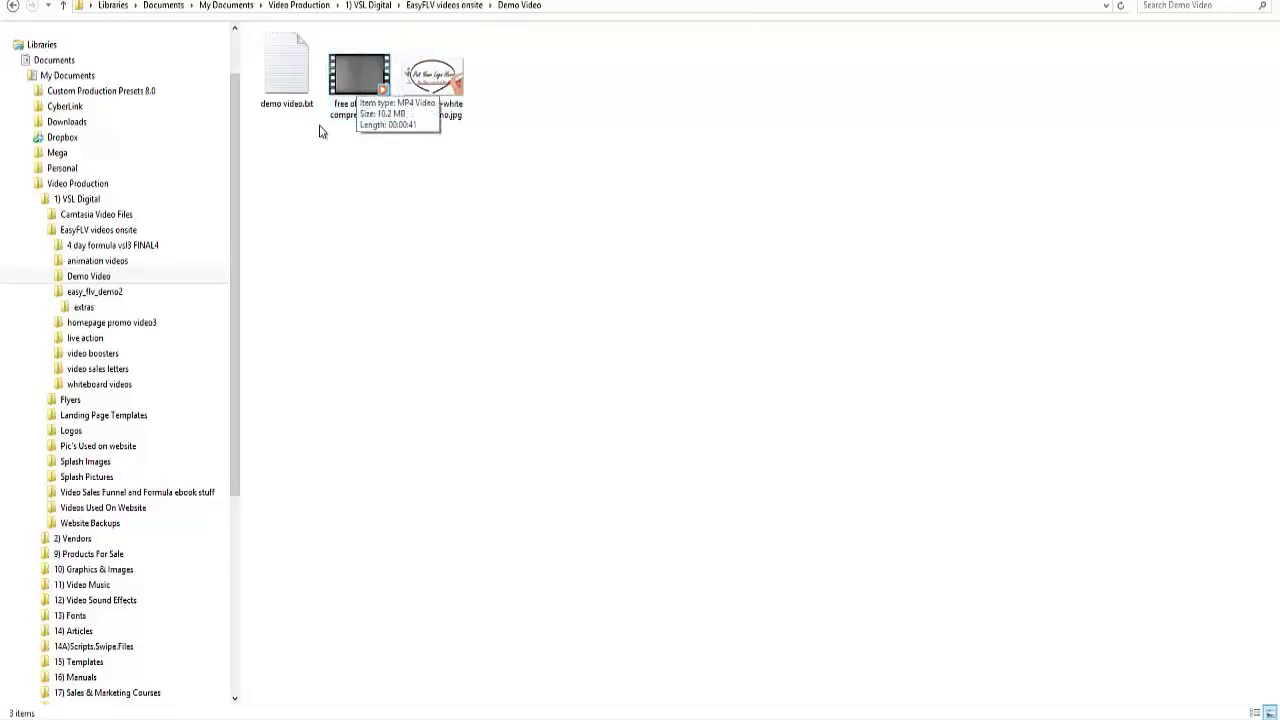
# Open demo video.txt from the Demo Video folder and switch to EasyFLV Streaming Video 14.
pyautogui.doubleClick(296, 82)
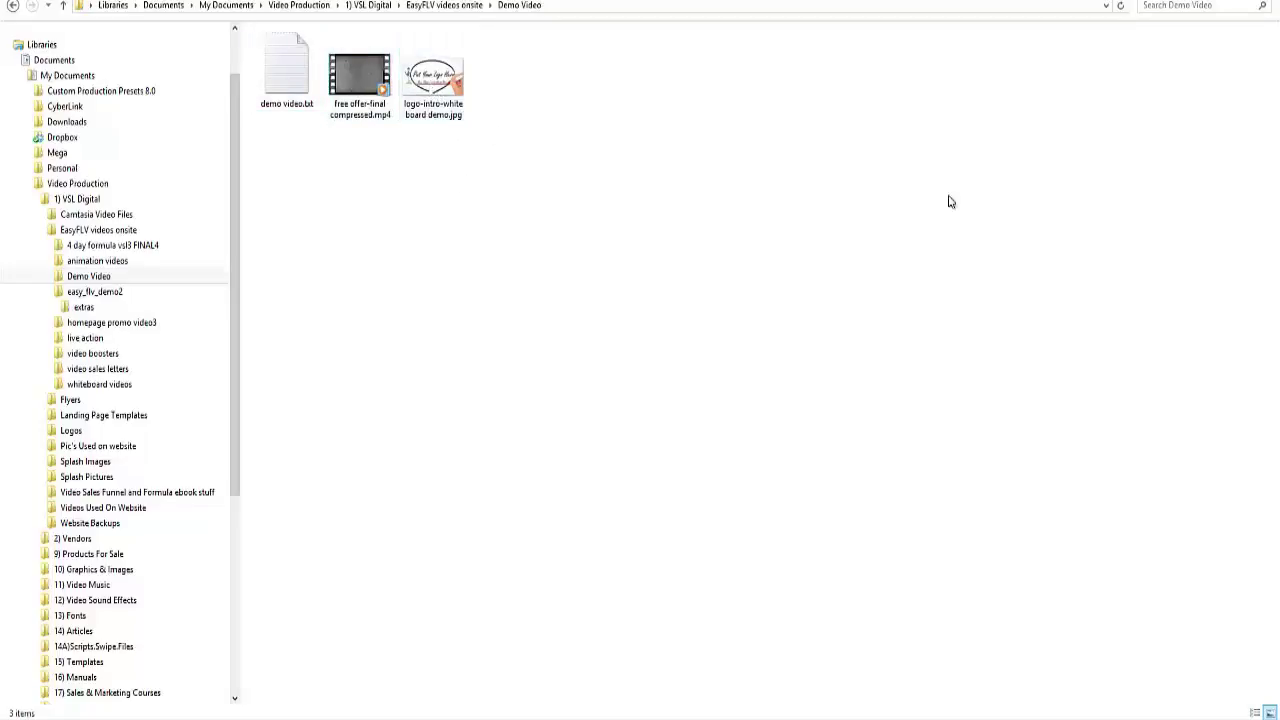
pyautogui.press('super+d')
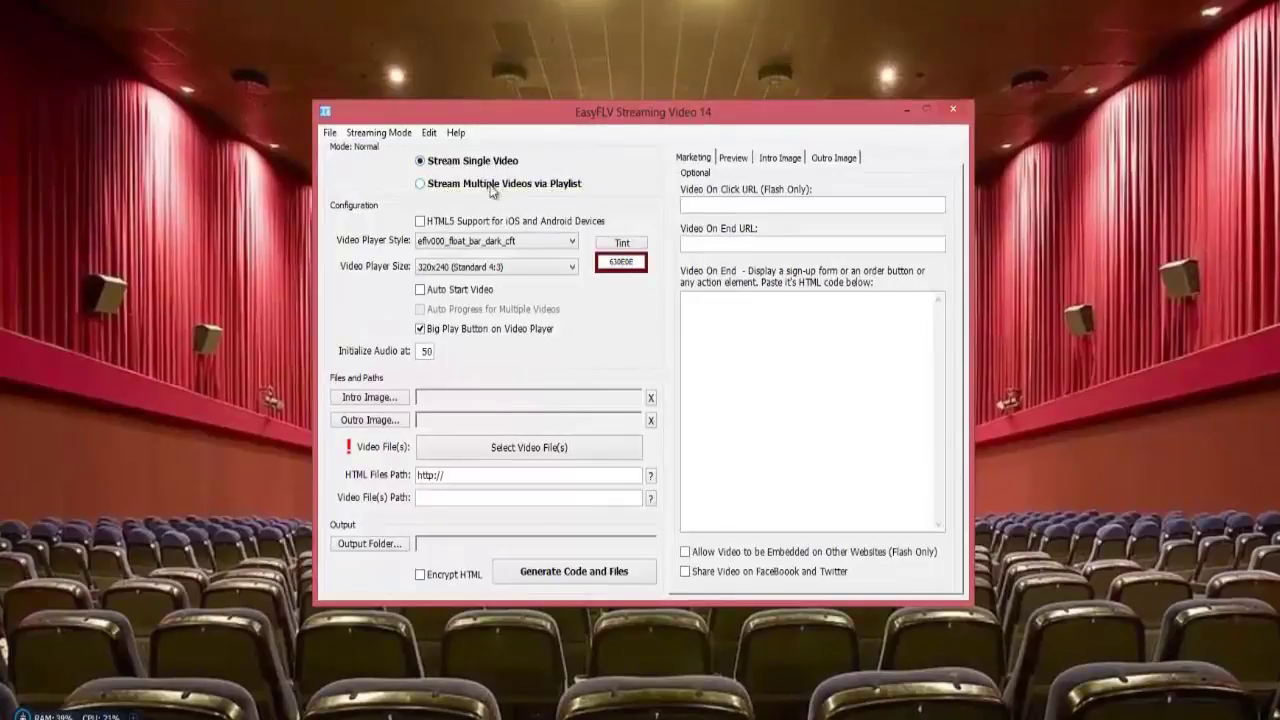
# Configure the video player with style eflv000_float_bar_light_cft, blue tint 50ACCE and size 640x360 (WideScreen 16:9 + iOS).
pyautogui.click(572, 242)
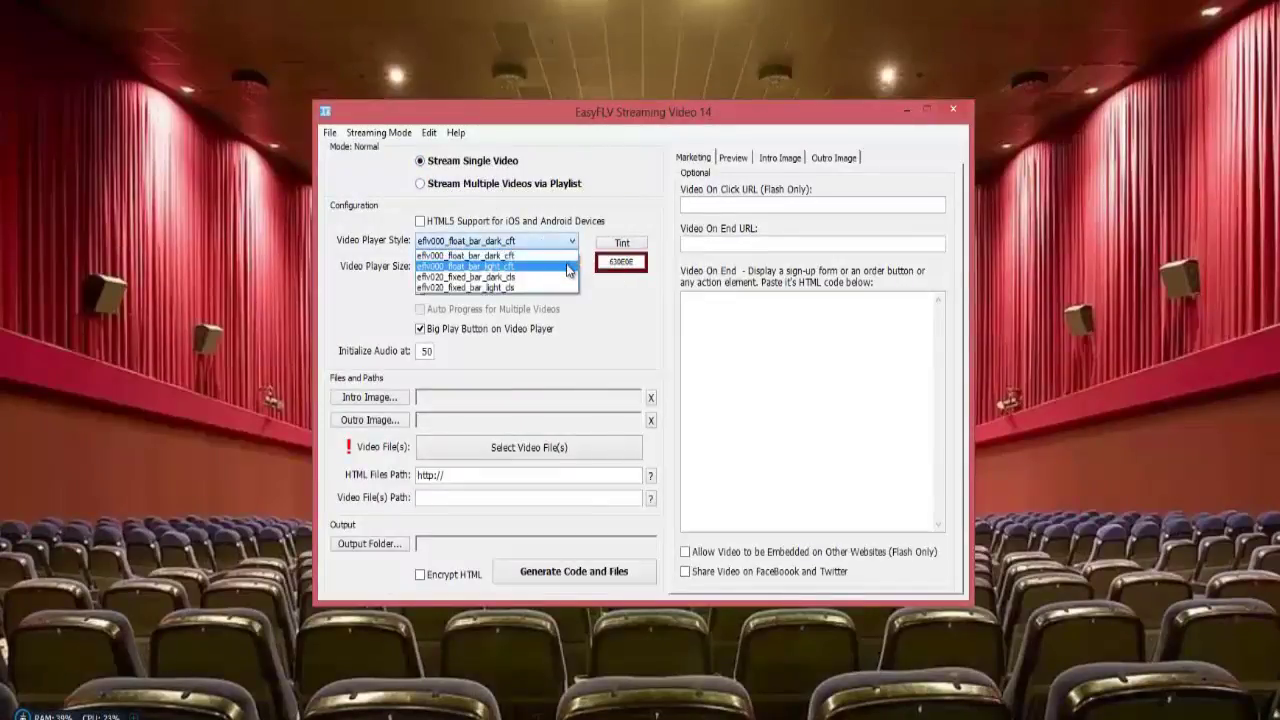
pyautogui.click(568, 266)
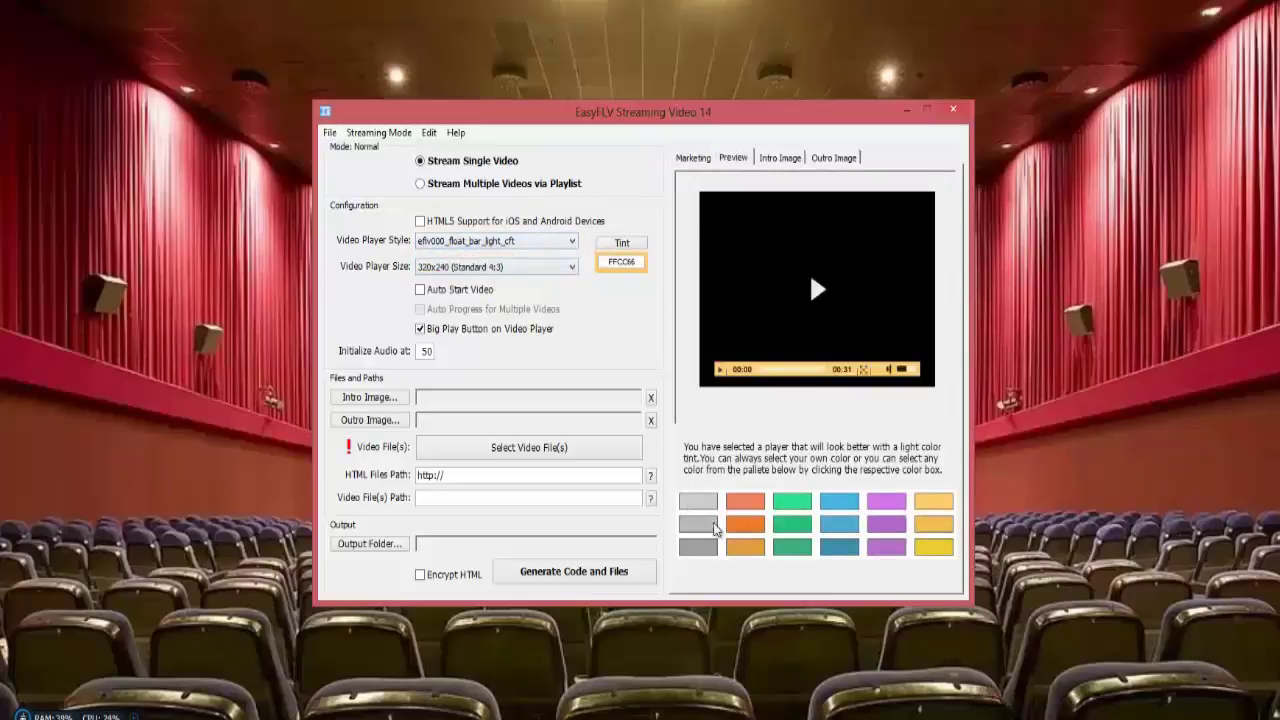
pyautogui.click(845, 525)
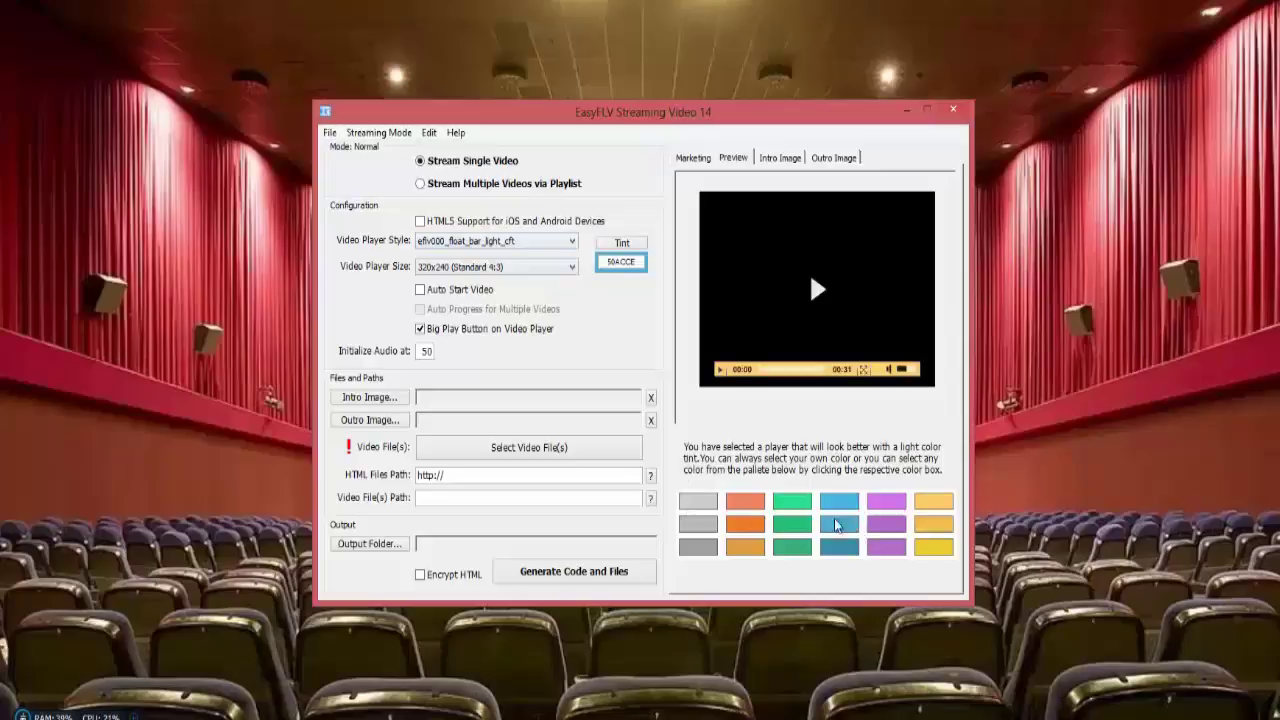
pyautogui.click(573, 268)
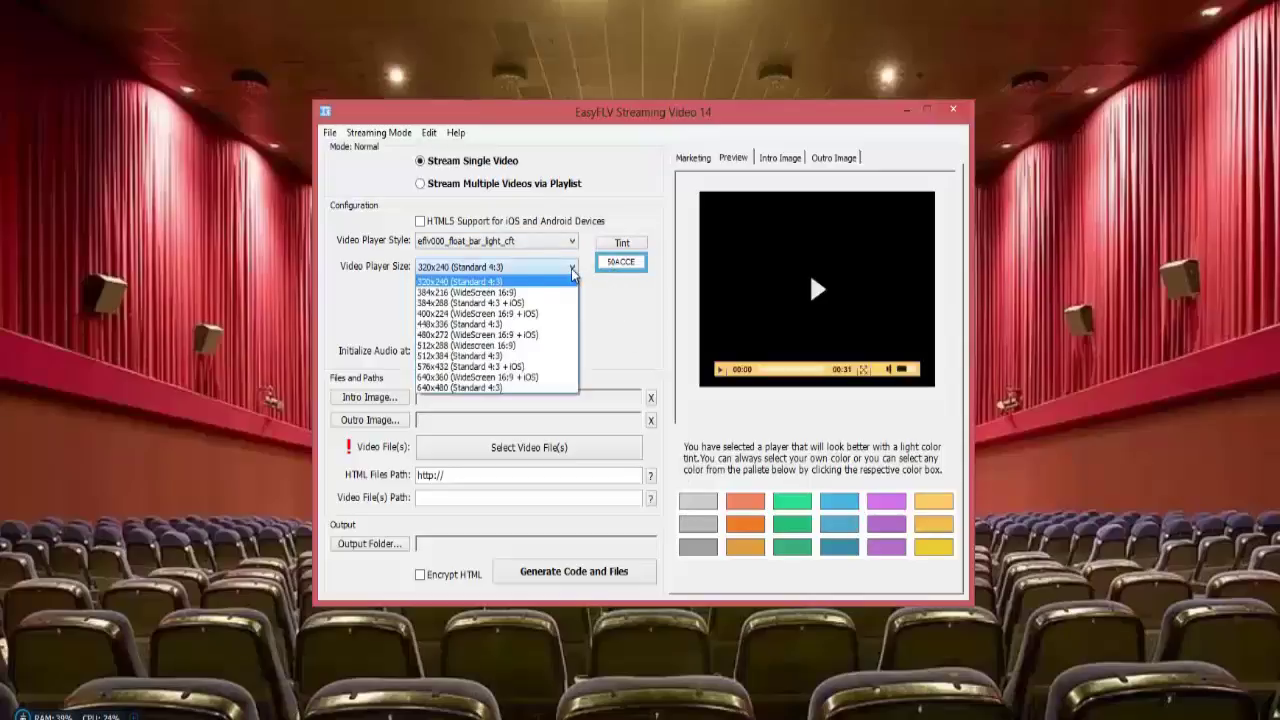
pyautogui.click(564, 378)
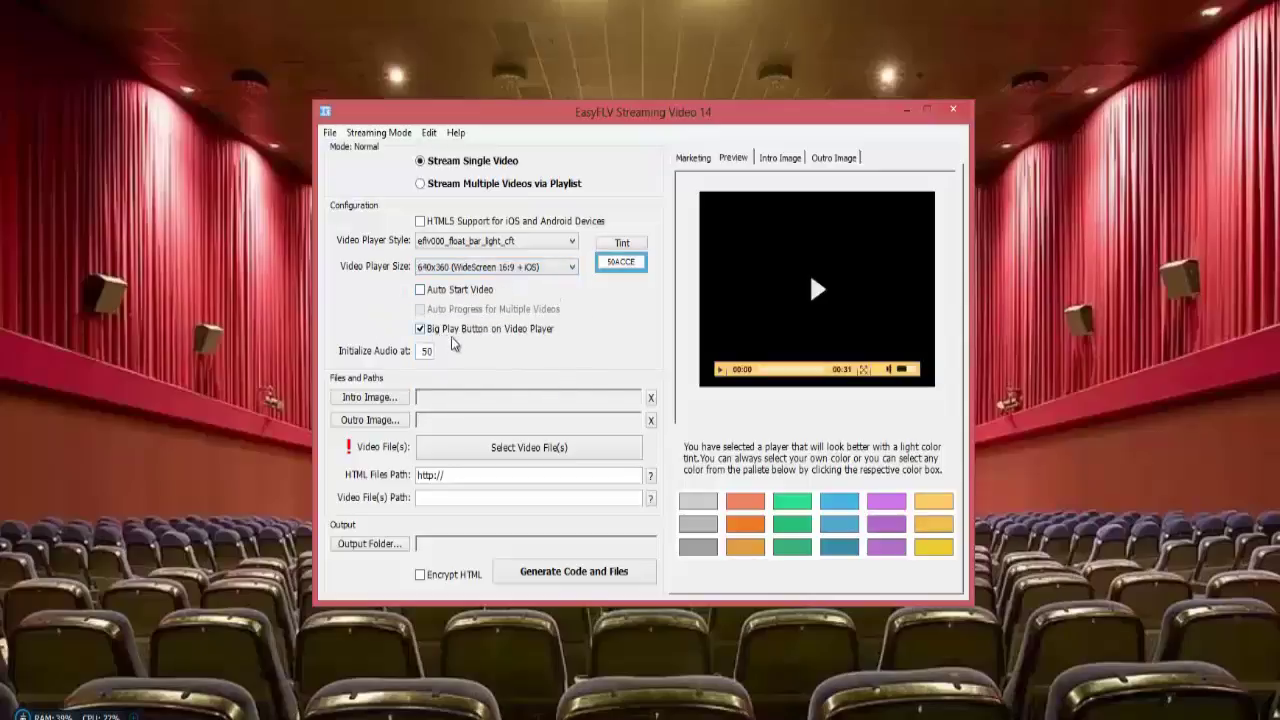
# Load logo-intro-whiteboard demo.jpg from Video Production > 1) VSL Digital > EasyFLV videos onsite > Demo Video as the intro image.
pyautogui.click(395, 400)
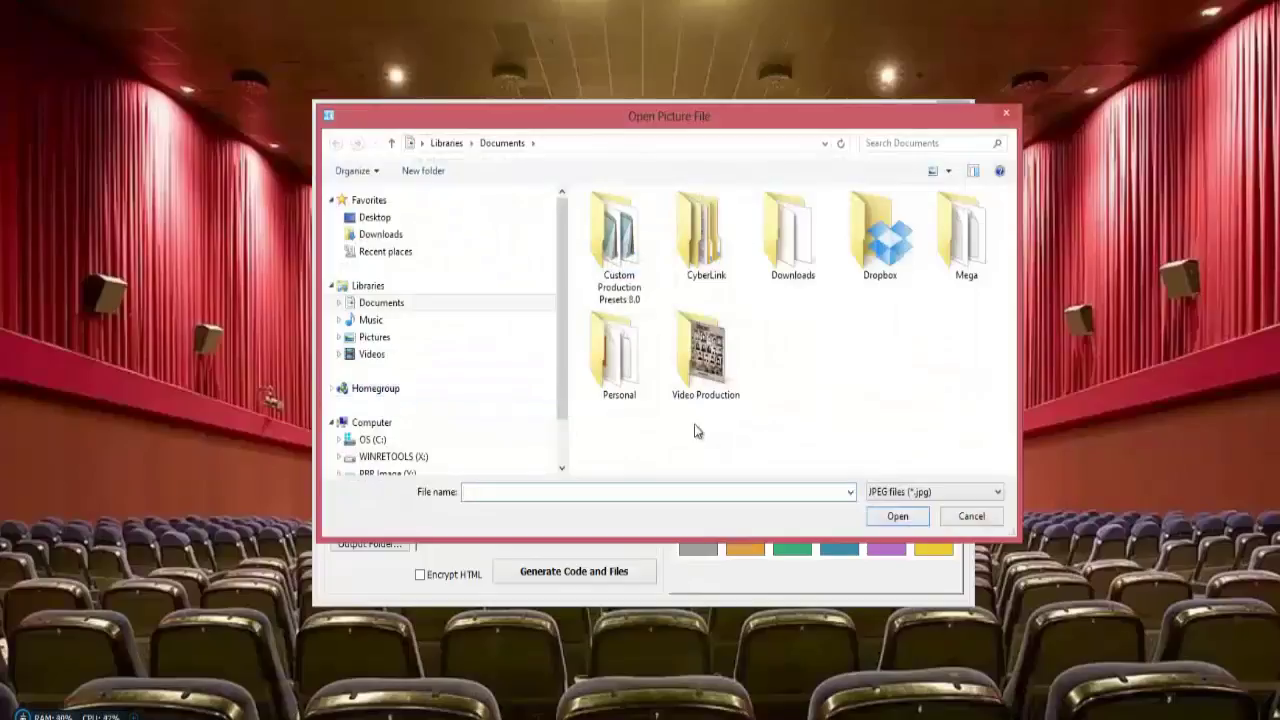
pyautogui.doubleClick(710, 365)
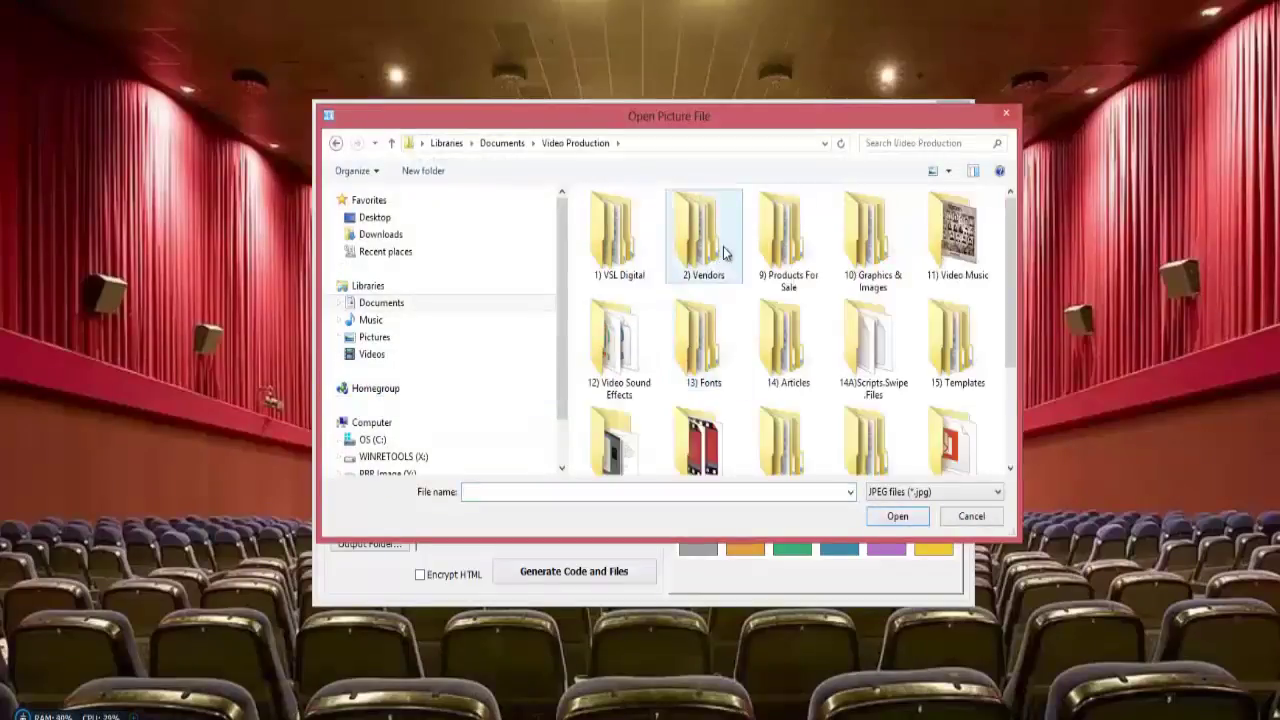
pyautogui.doubleClick(595, 230)
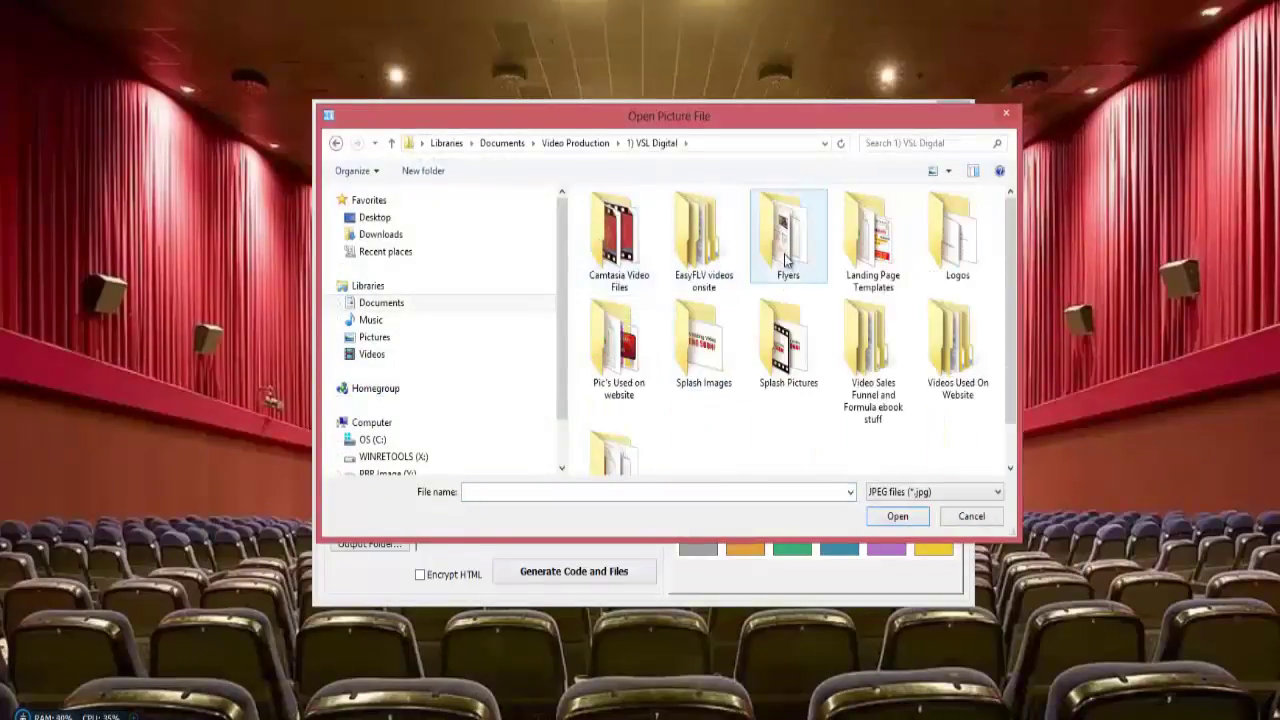
pyautogui.doubleClick(693, 256)
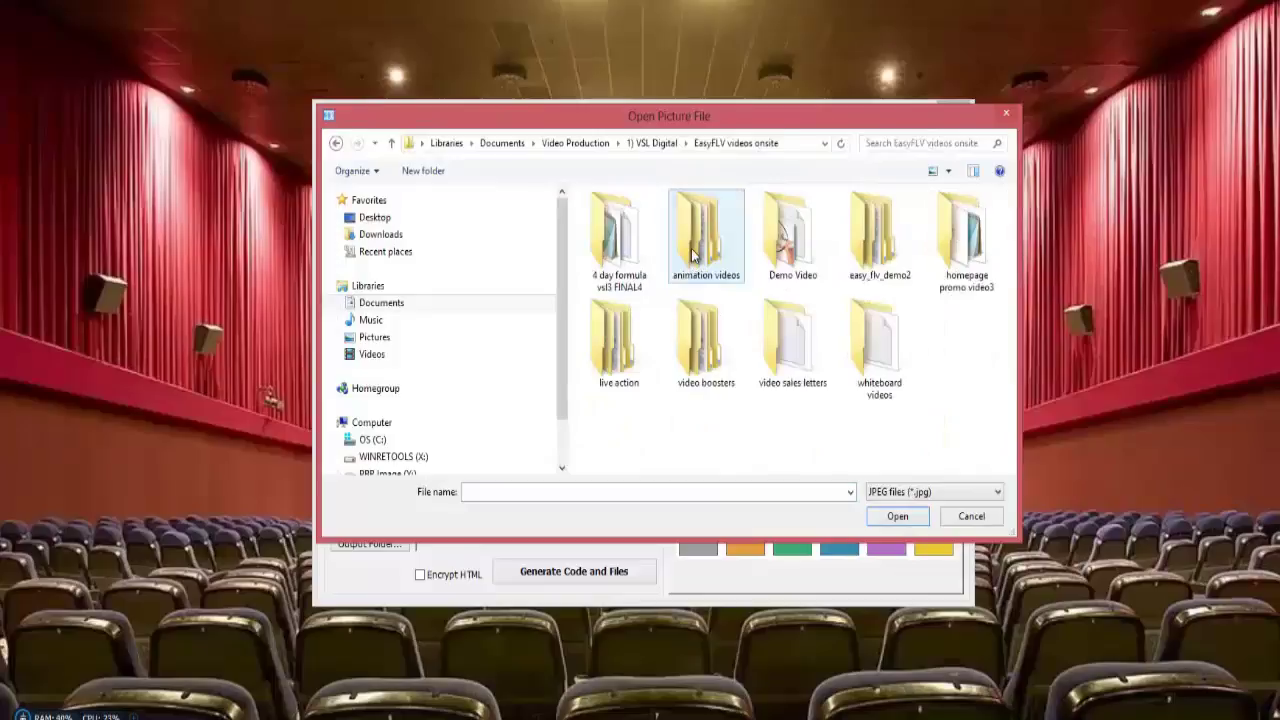
pyautogui.doubleClick(781, 254)
pyautogui.click(640, 238)
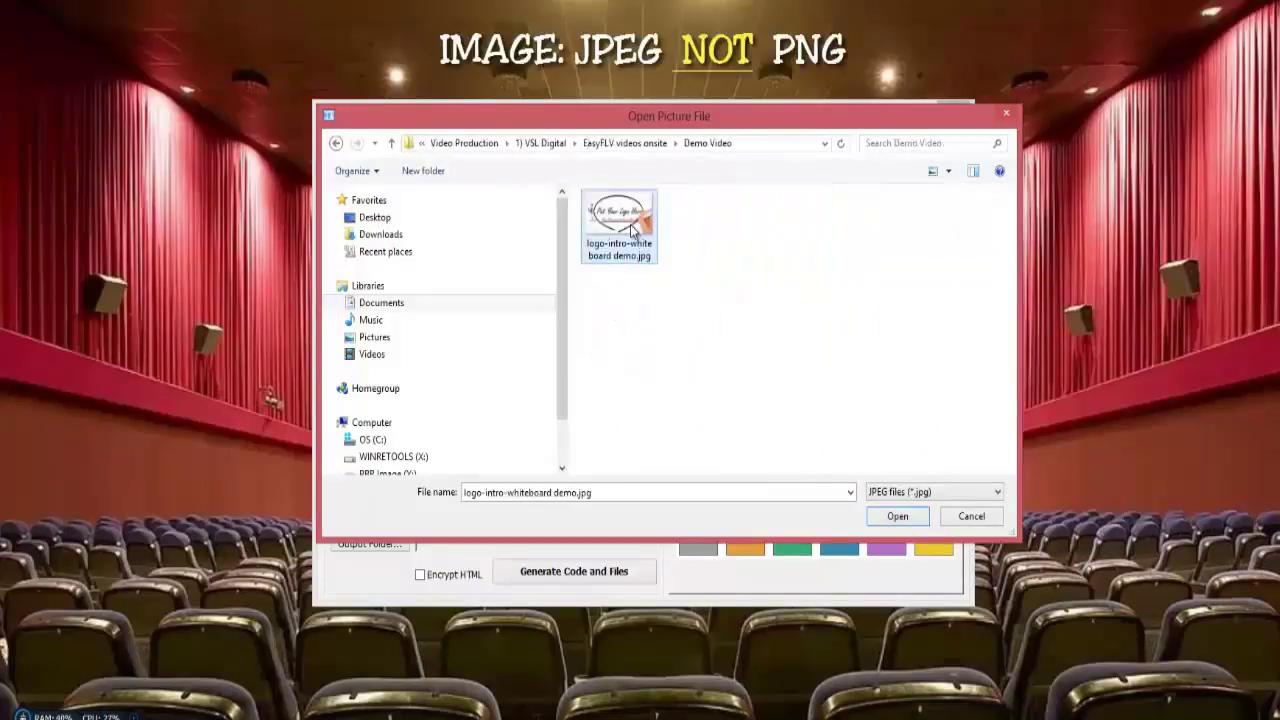
pyautogui.click(885, 516)
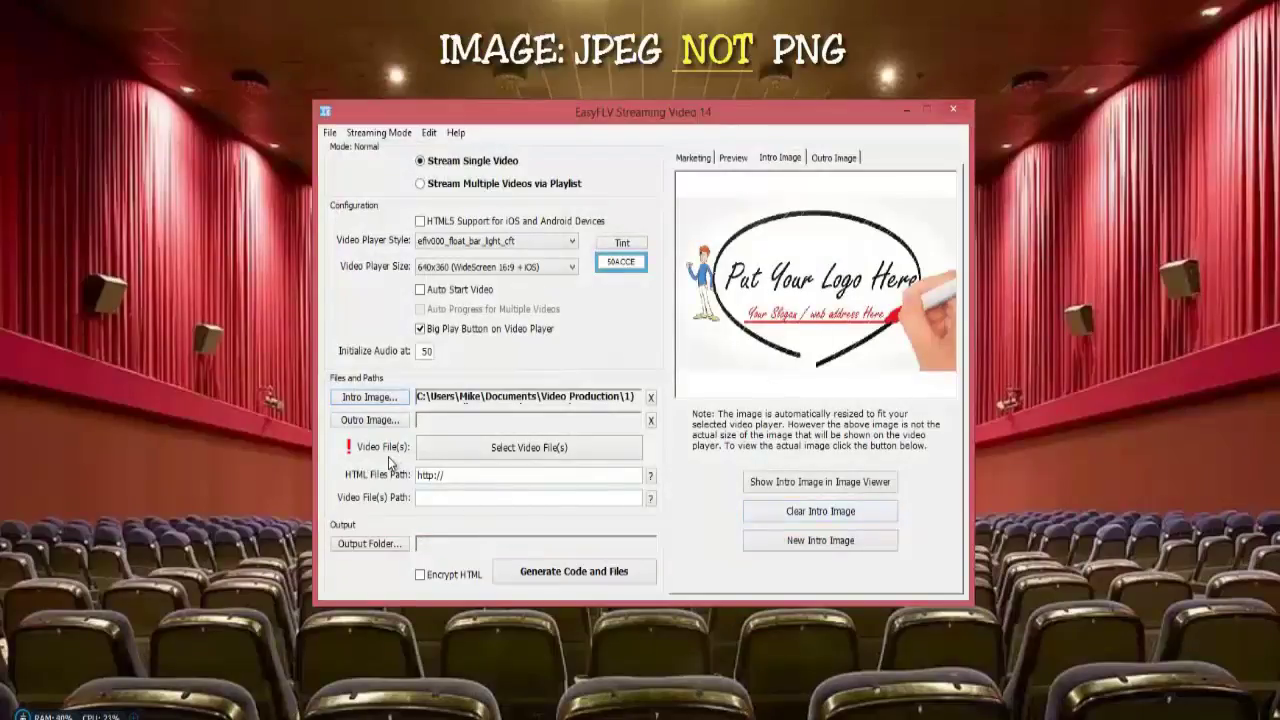
# Load logo-intro-whiteboard demo.jpg from the Demo Video folder as the outro image.
pyautogui.click(385, 423)
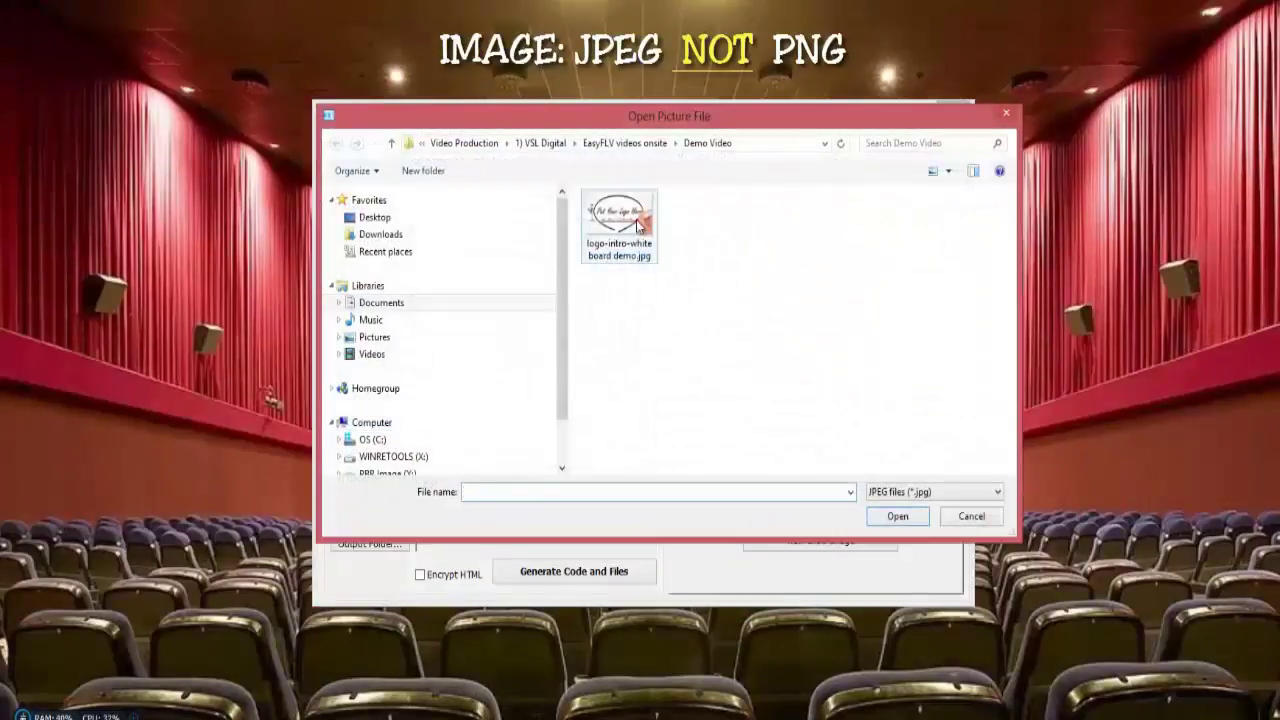
pyautogui.click(650, 250)
pyautogui.click(895, 524)
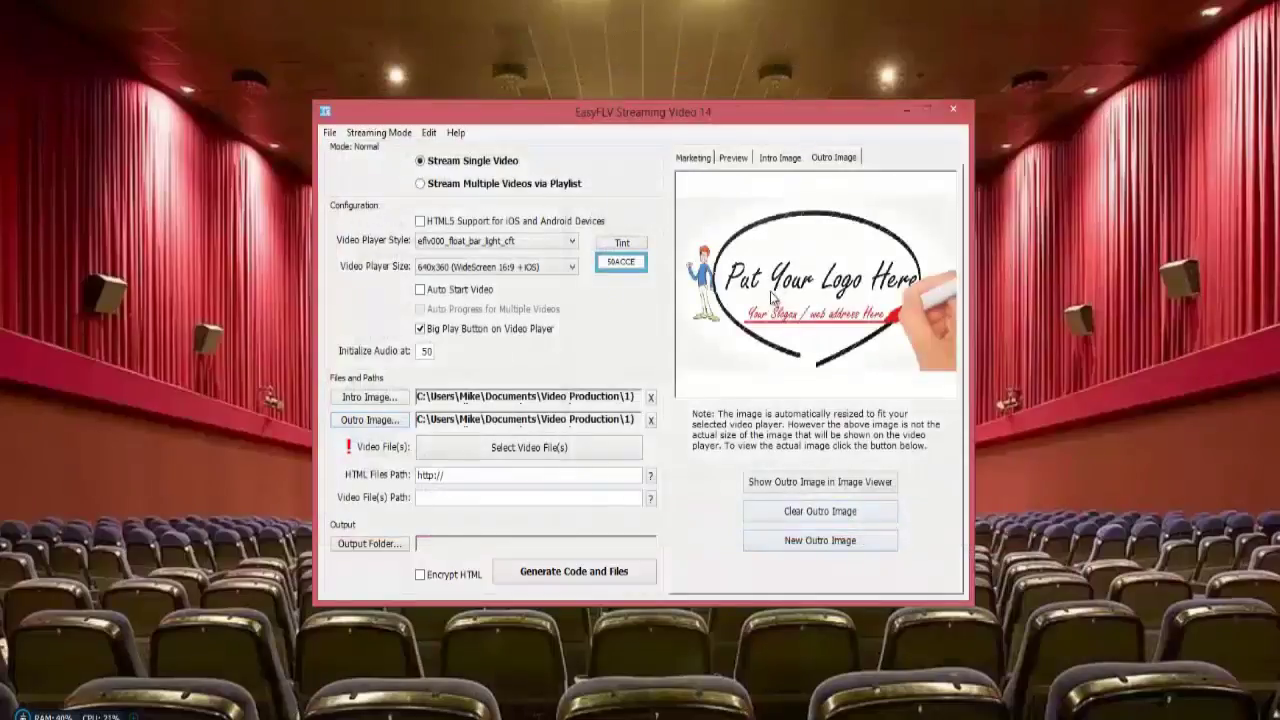
# Choose free offer-final compressed.mp4 as the Flash video file, using the H.264 Mp4 file type, and save the selection.
pyautogui.click(547, 452)
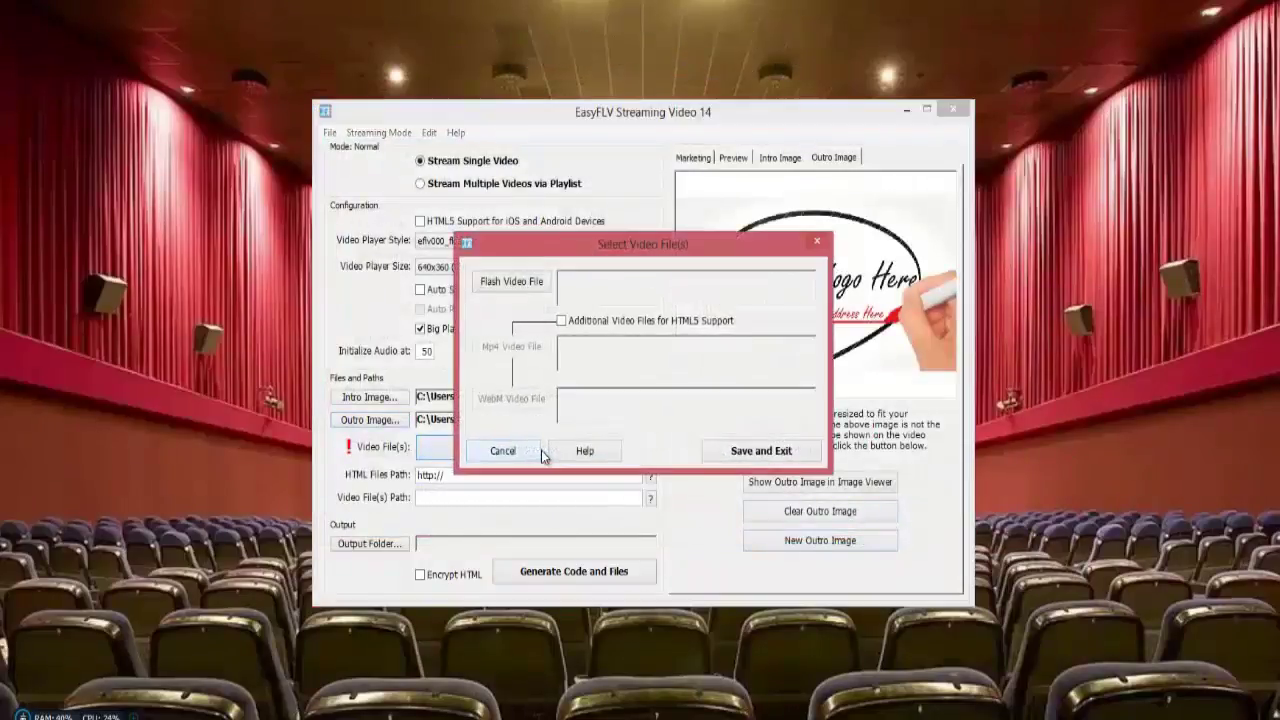
pyautogui.click(513, 284)
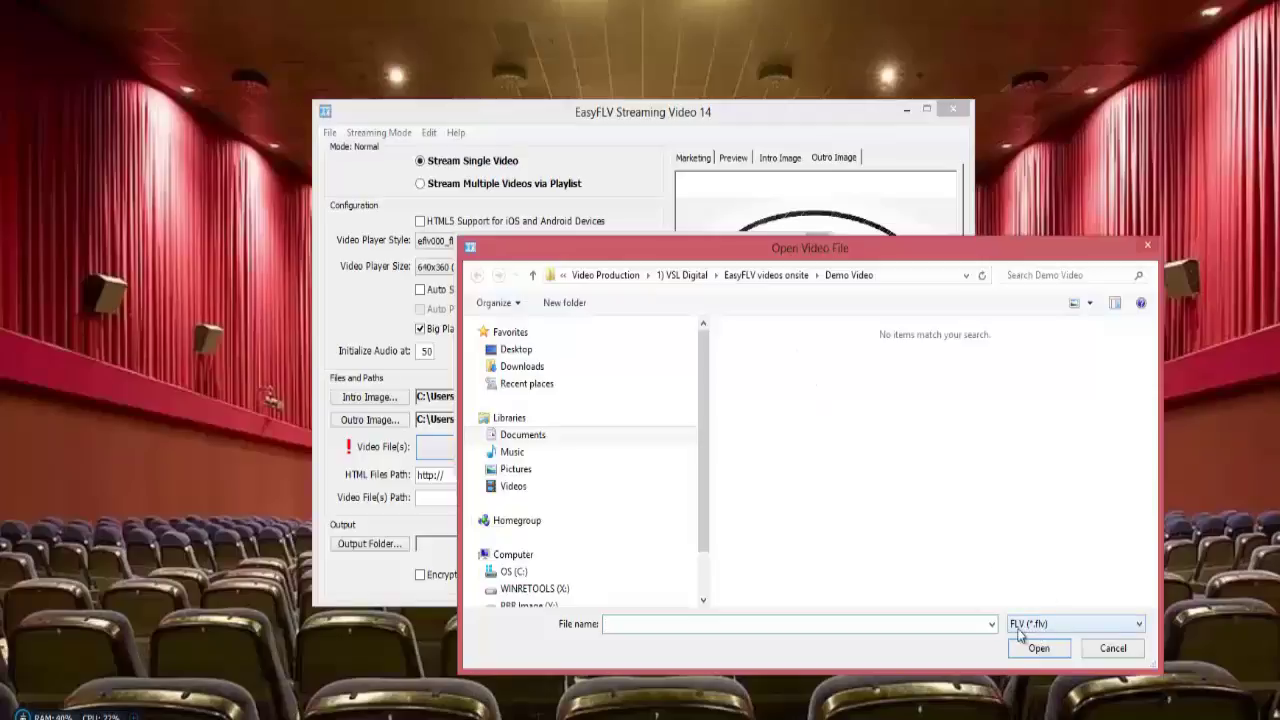
pyautogui.click(1140, 625)
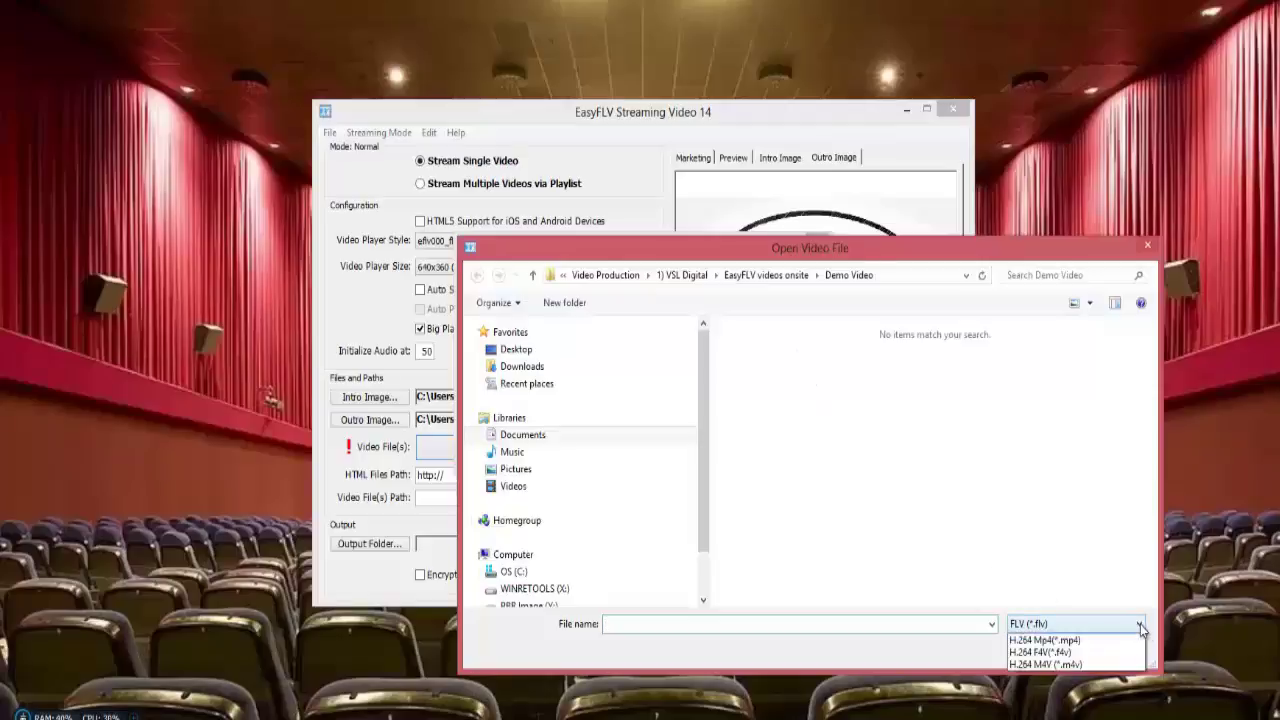
pyautogui.click(1136, 653)
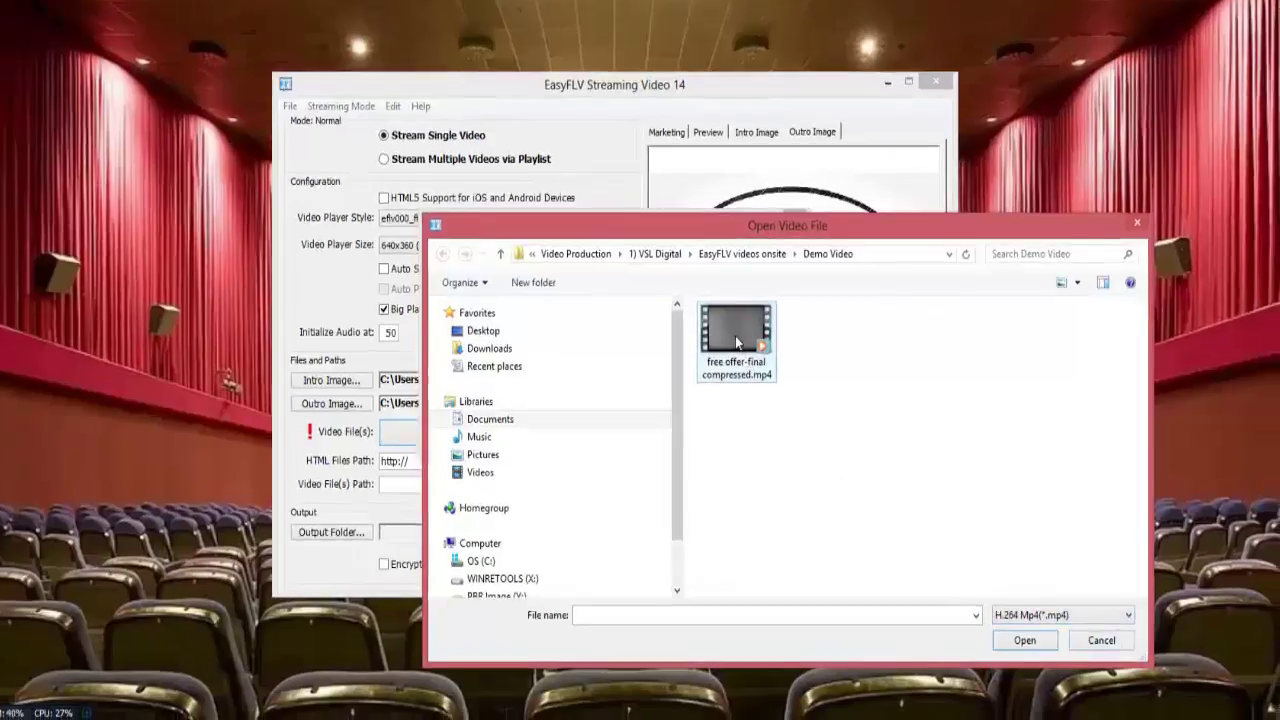
pyautogui.click(735, 340)
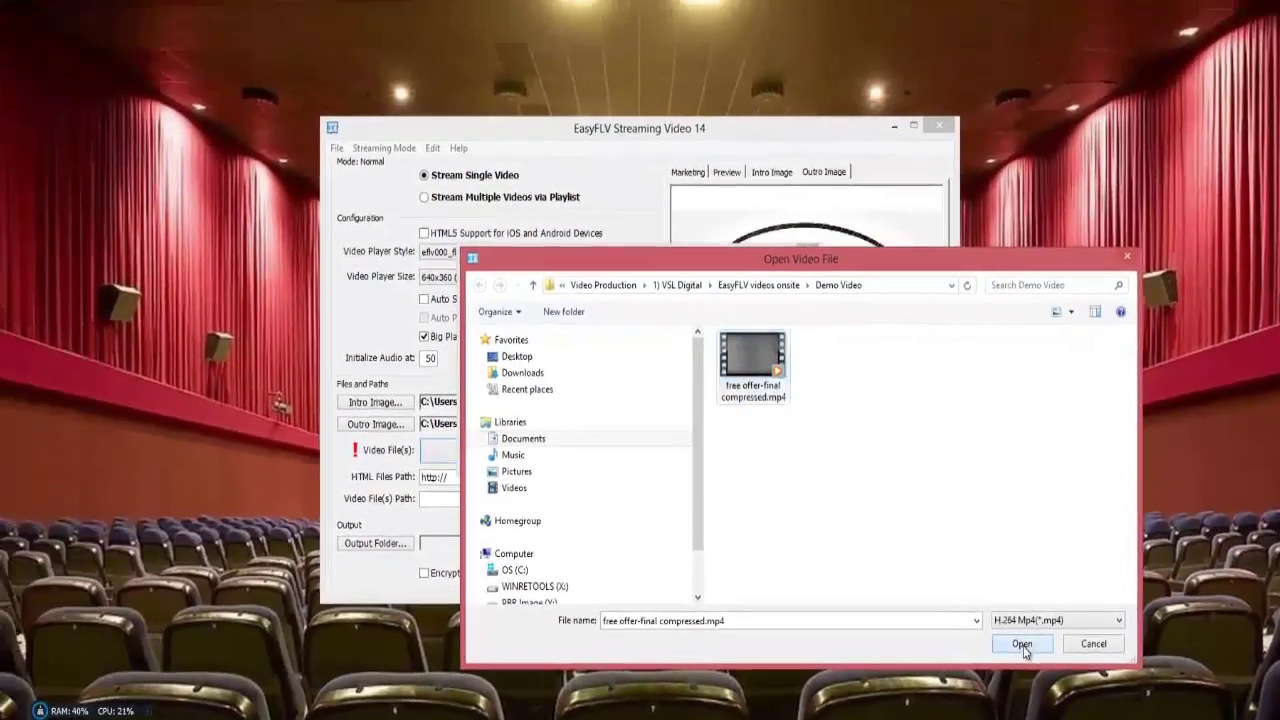
pyautogui.click(905, 575)
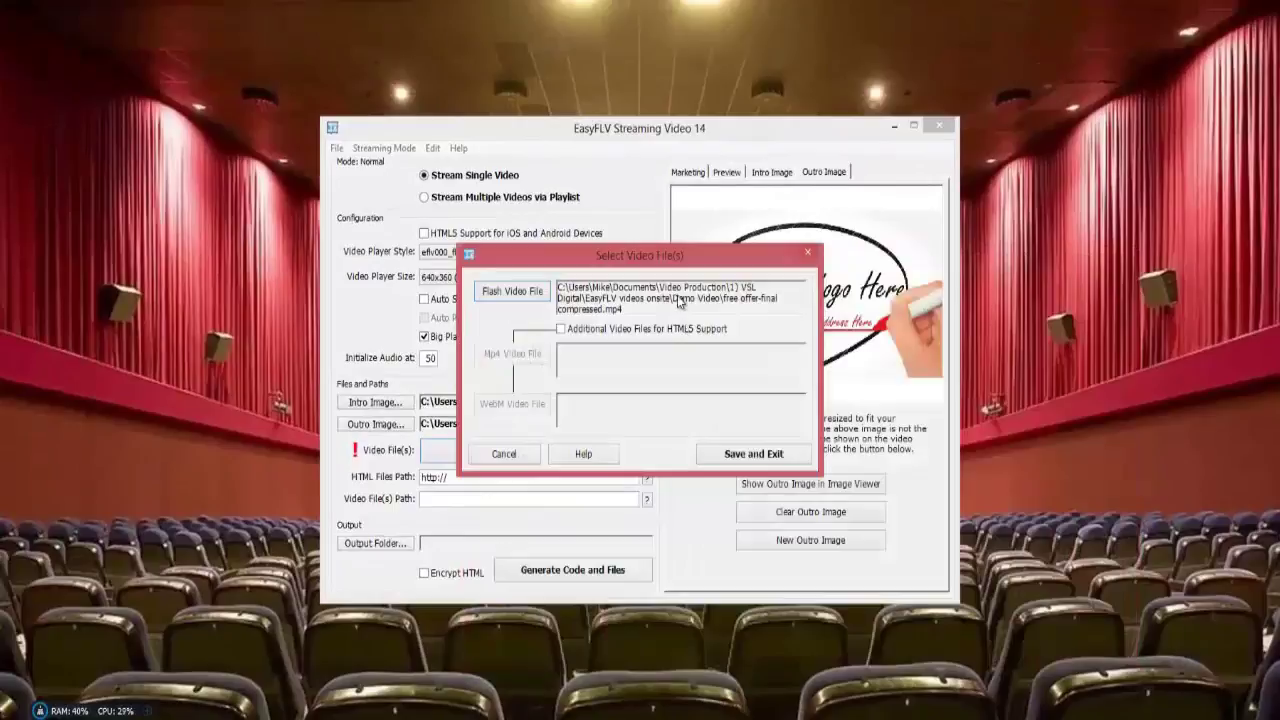
pyautogui.click(737, 455)
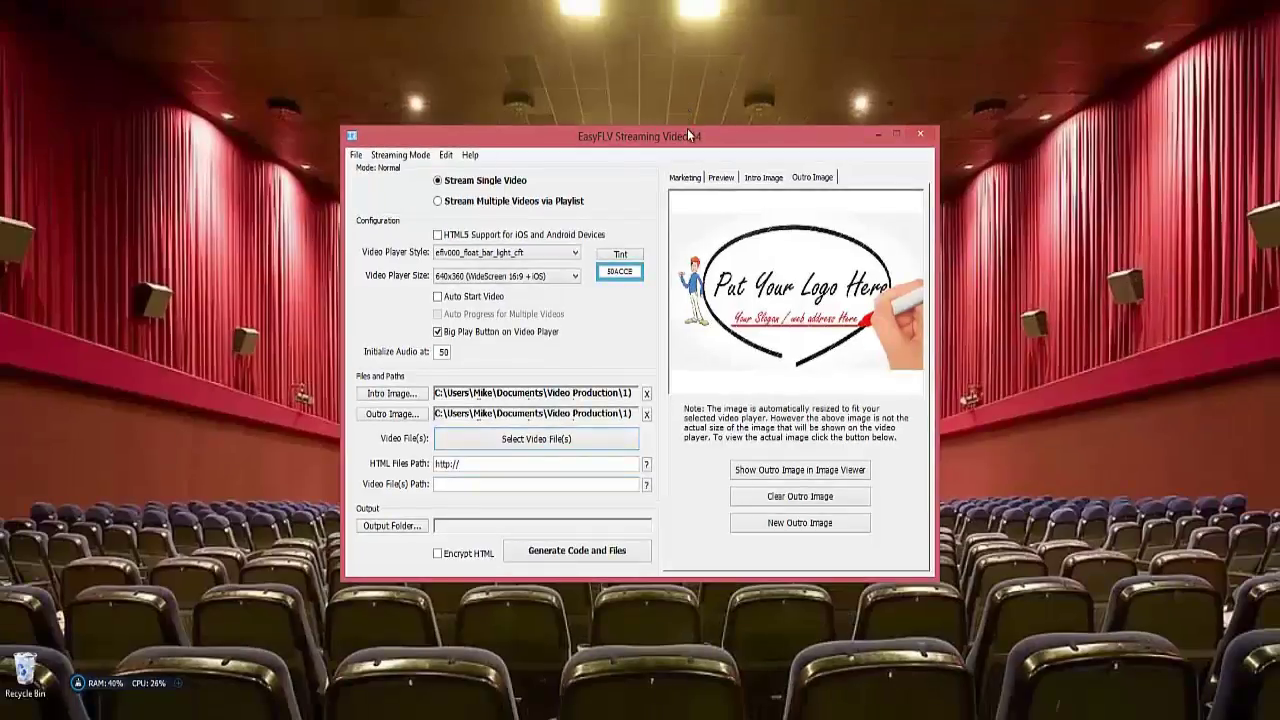
pyautogui.moveTo(691, 127); pyautogui.dragTo(540, 73)
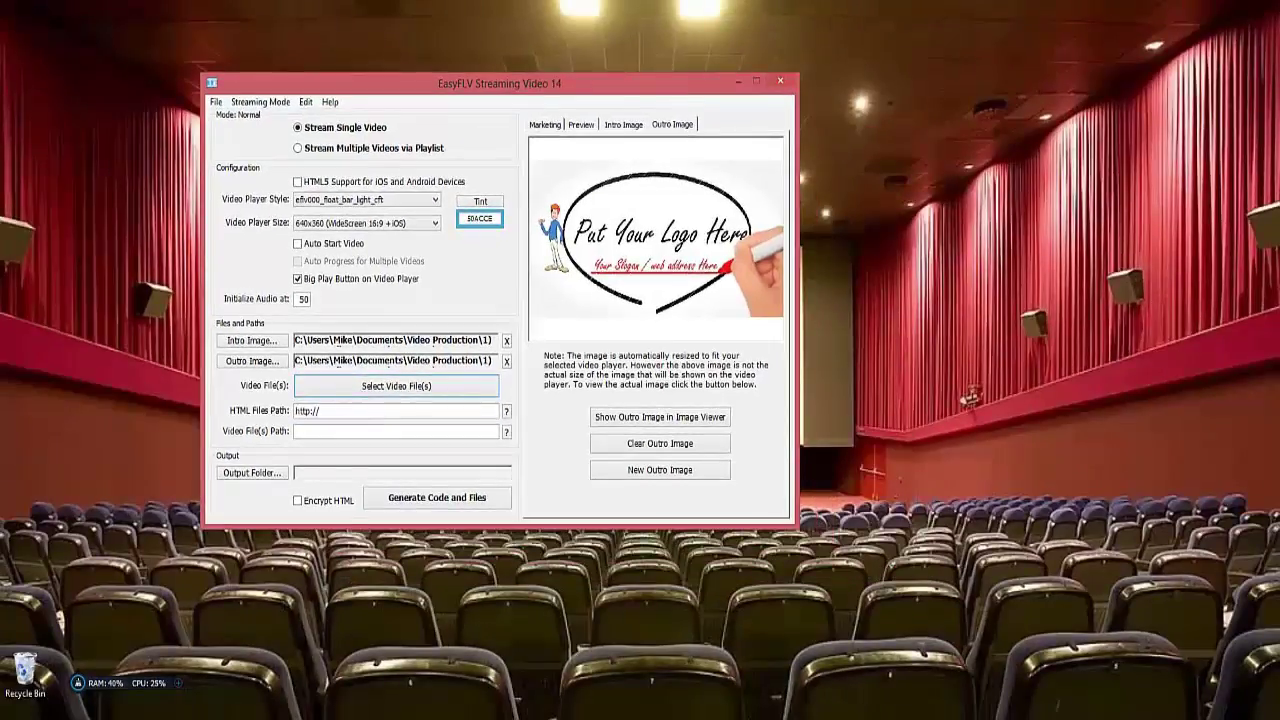
pyautogui.click(548, 668)
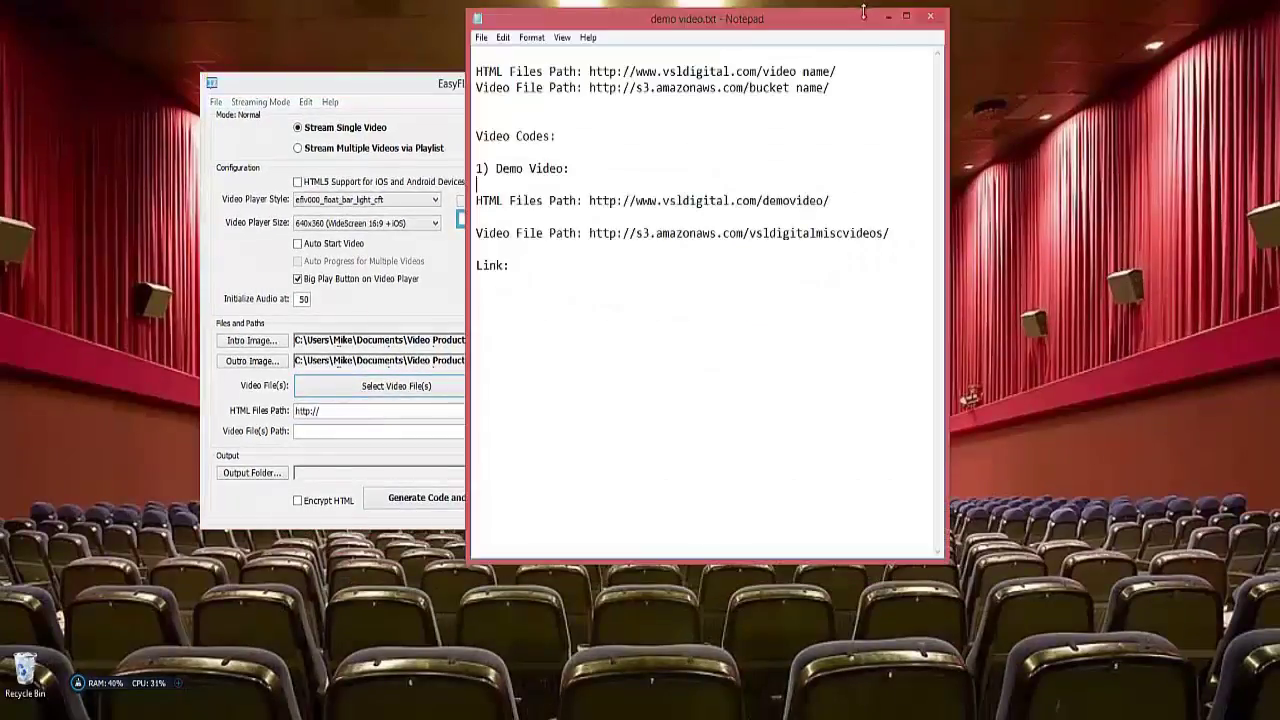
pyautogui.moveTo(852, 14); pyautogui.dragTo(995, 7)
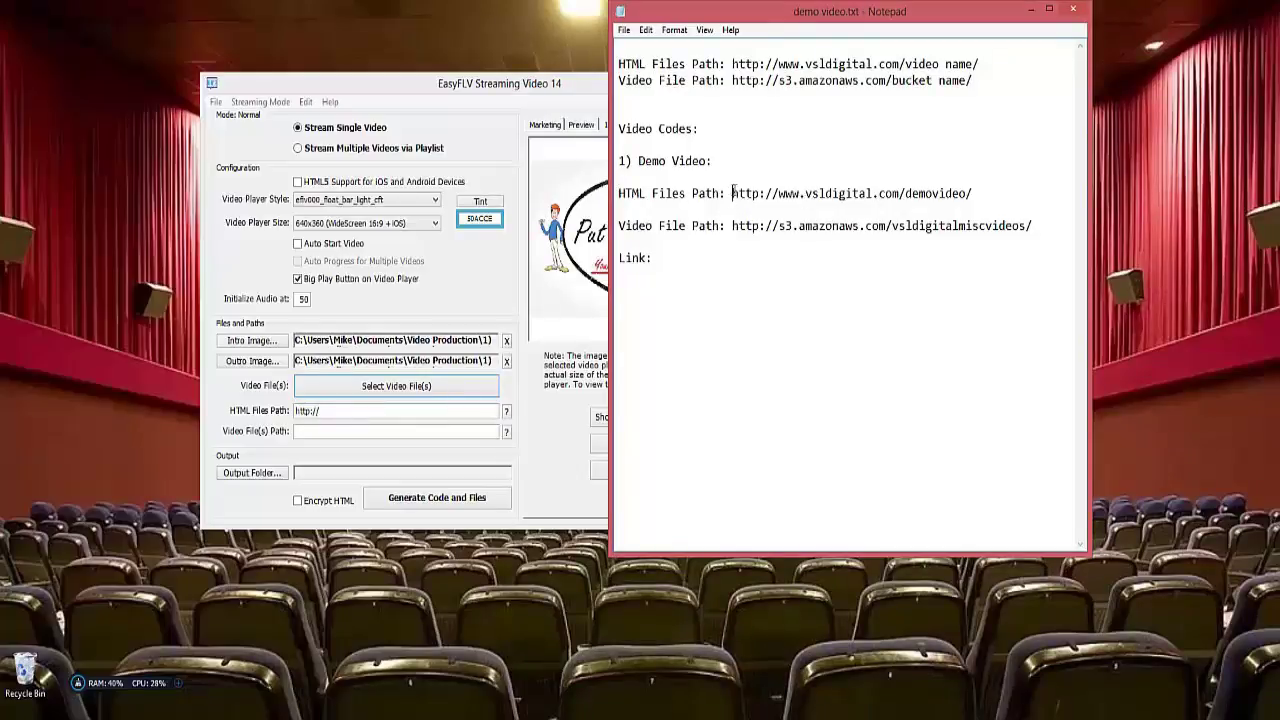
pyautogui.moveTo(733, 193); pyautogui.dragTo(980, 194)
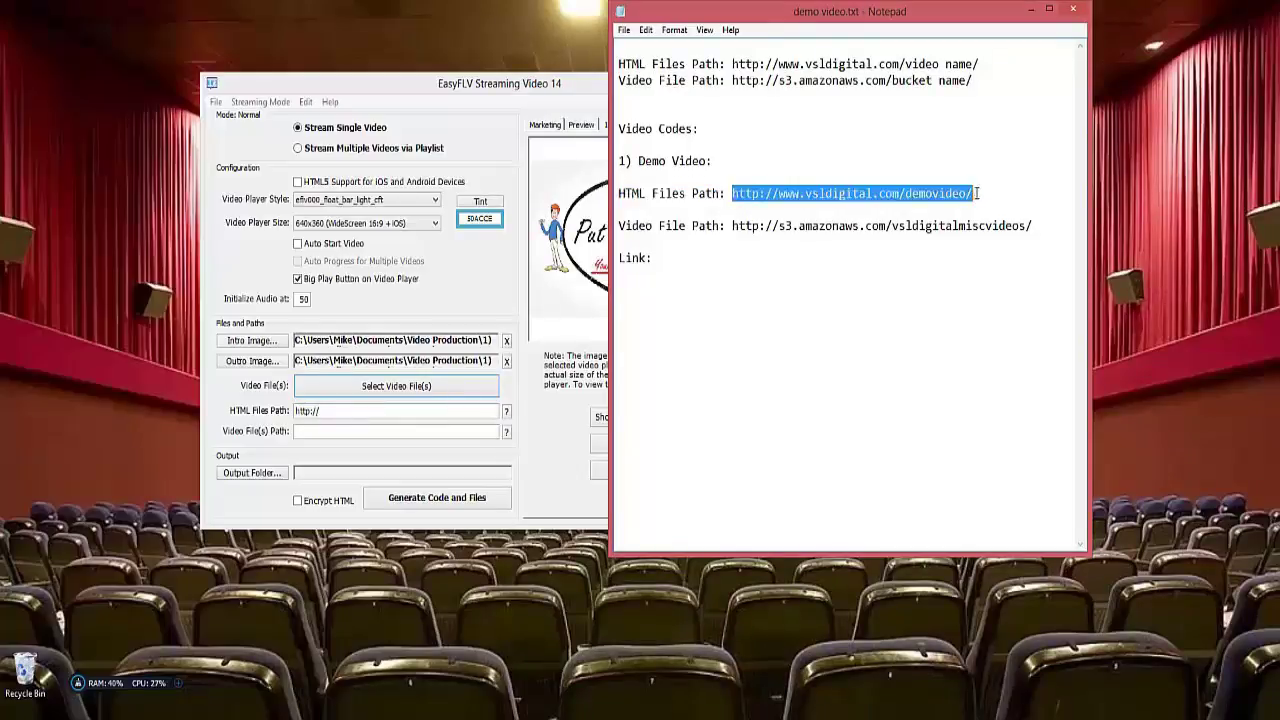
pyautogui.rightClick(972, 193)
pyautogui.click(1022, 246)
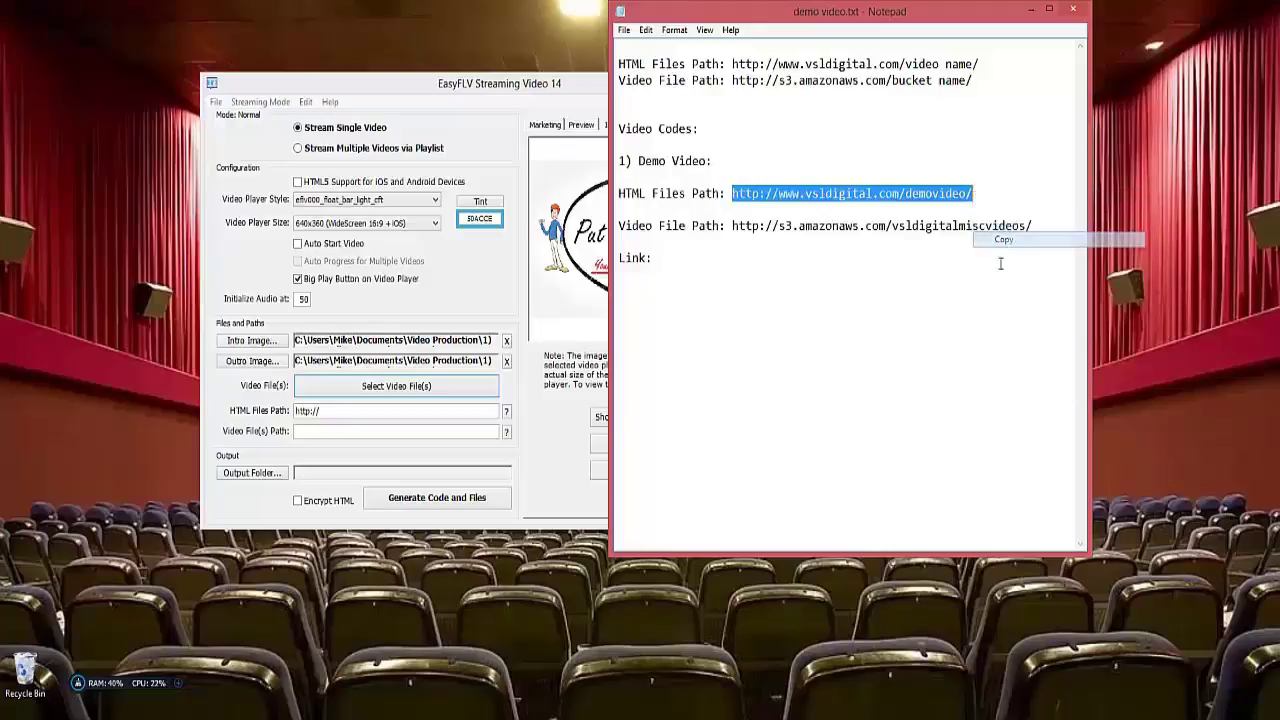
pyautogui.click(558, 427)
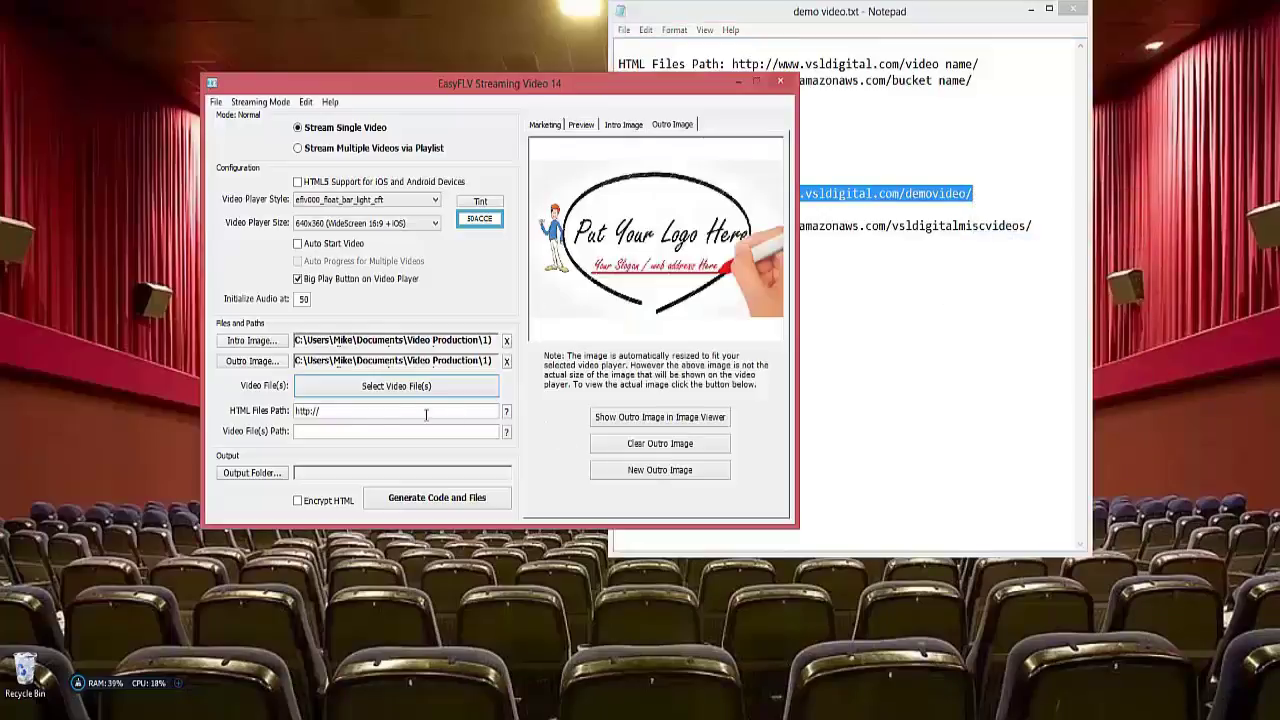
pyautogui.moveTo(326, 412); pyautogui.dragTo(296, 410)
pyautogui.rightClick(300, 411)
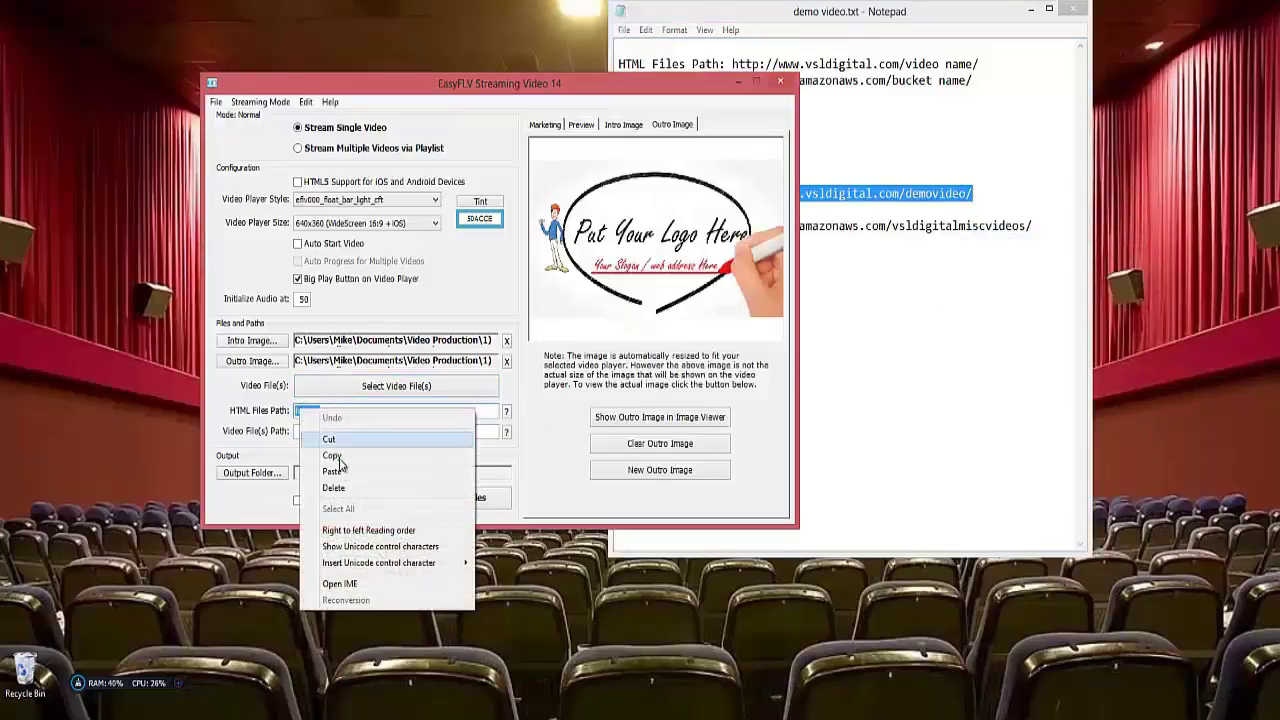
pyautogui.click(338, 467)
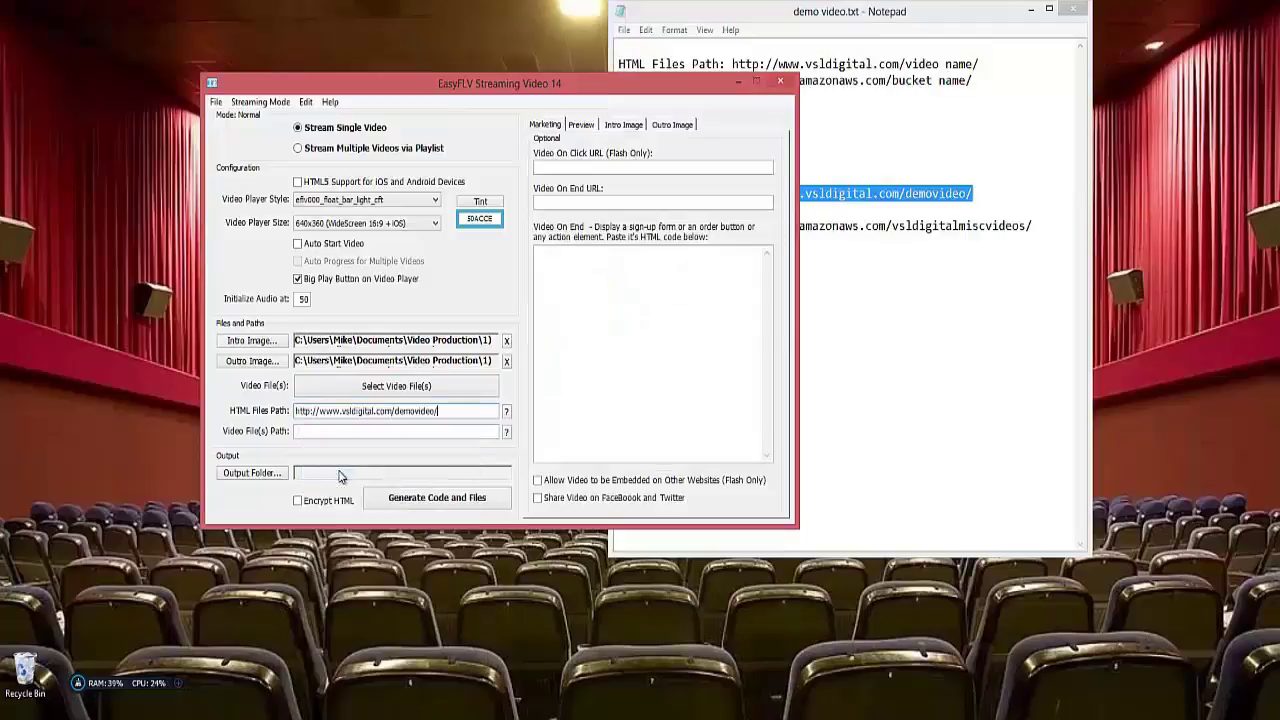
pyautogui.click(1010, 325)
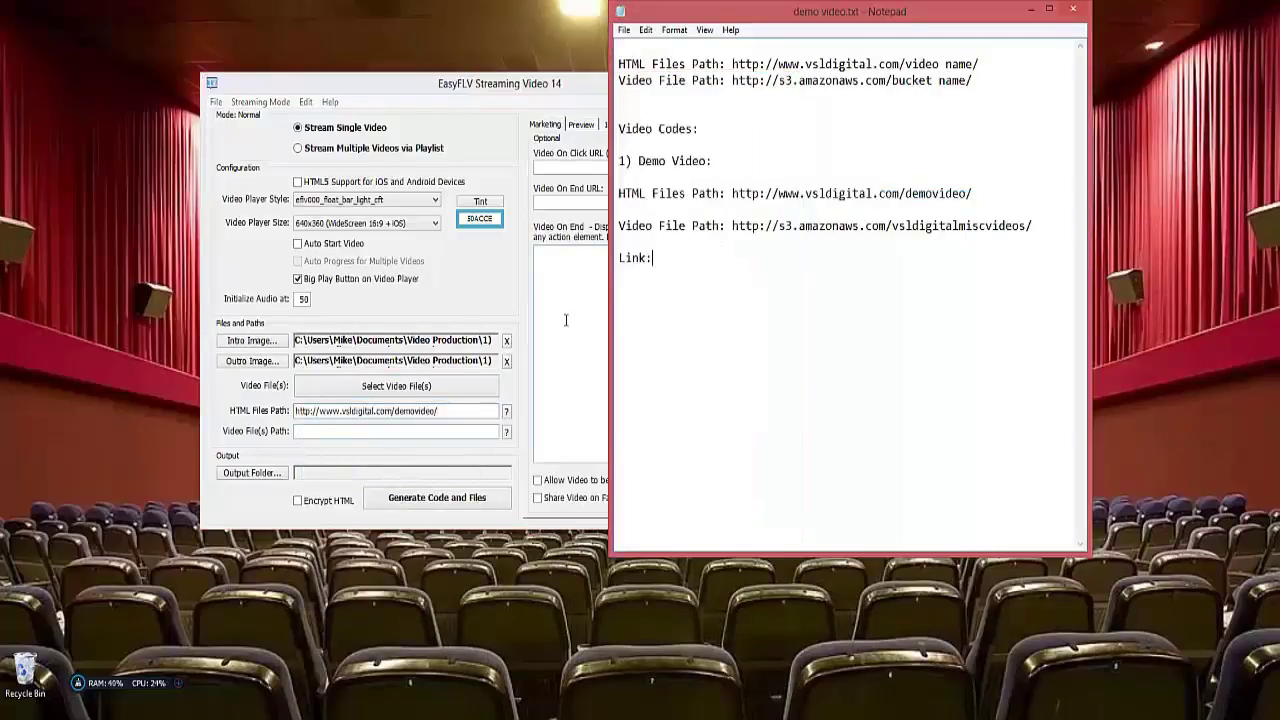
pyautogui.moveTo(730, 226); pyautogui.dragTo(1035, 226)
pyautogui.rightClick(1033, 226)
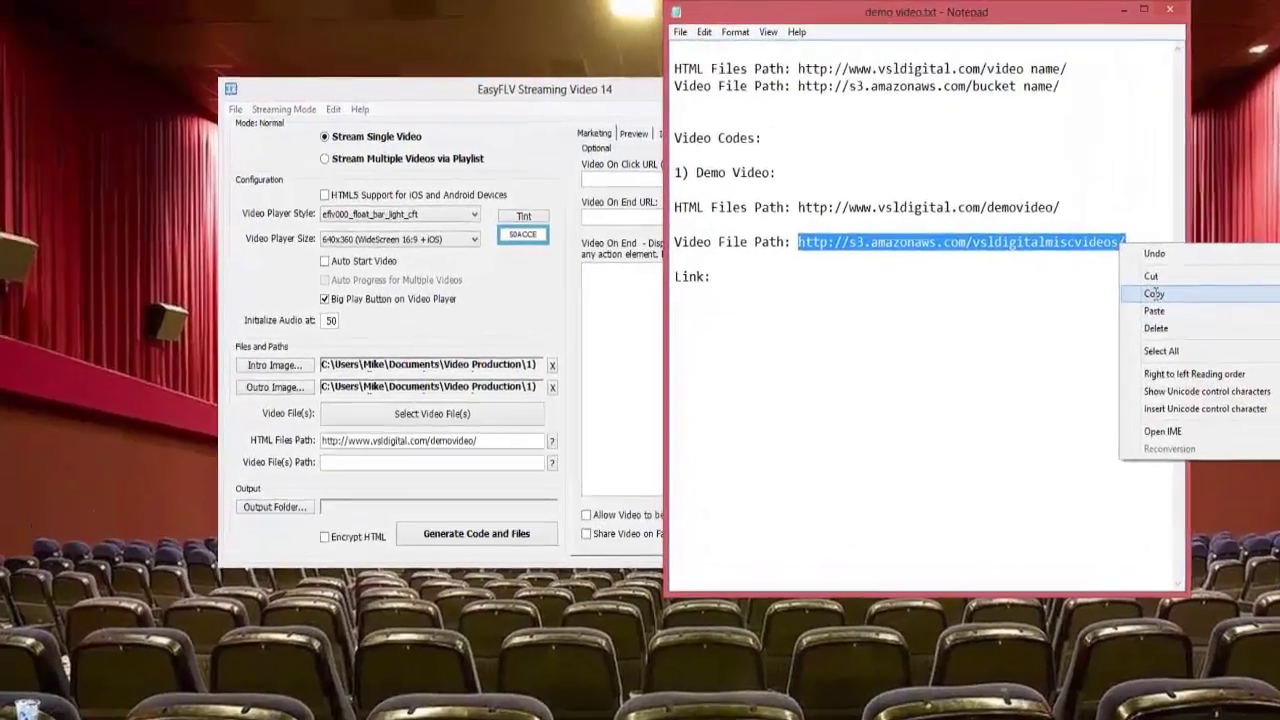
pyautogui.click(1154, 293)
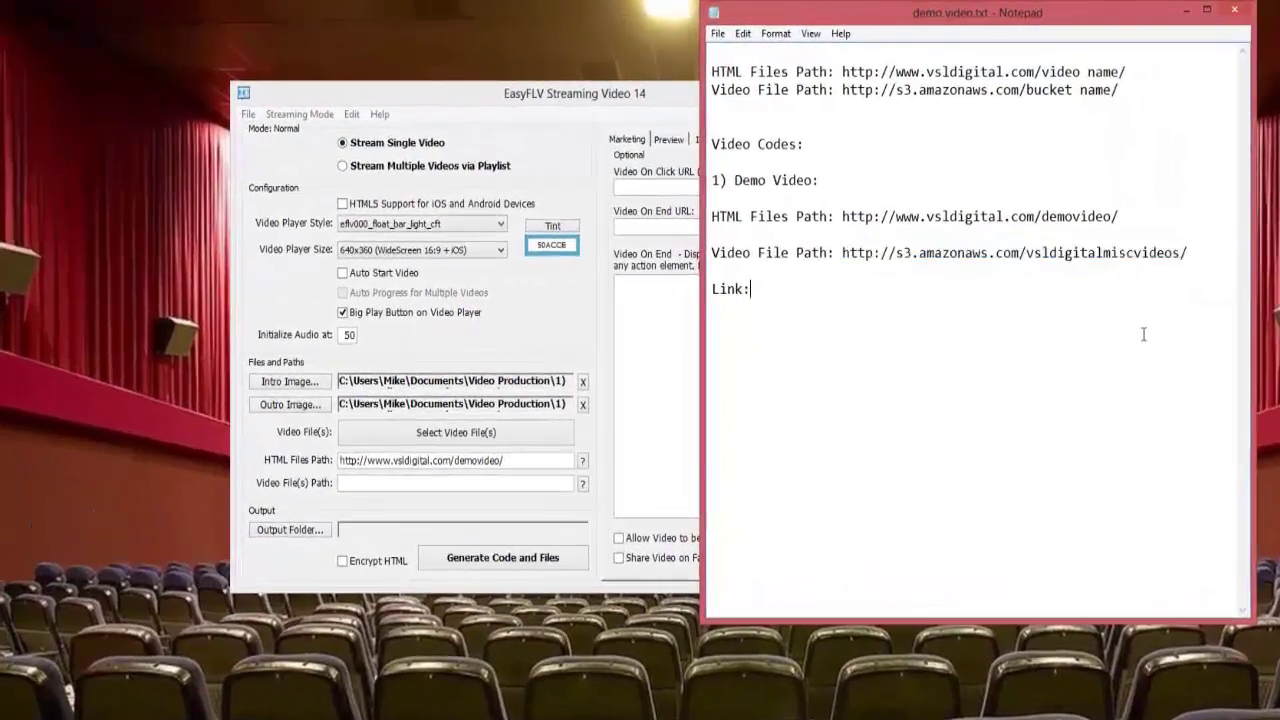
pyautogui.click(327, 462)
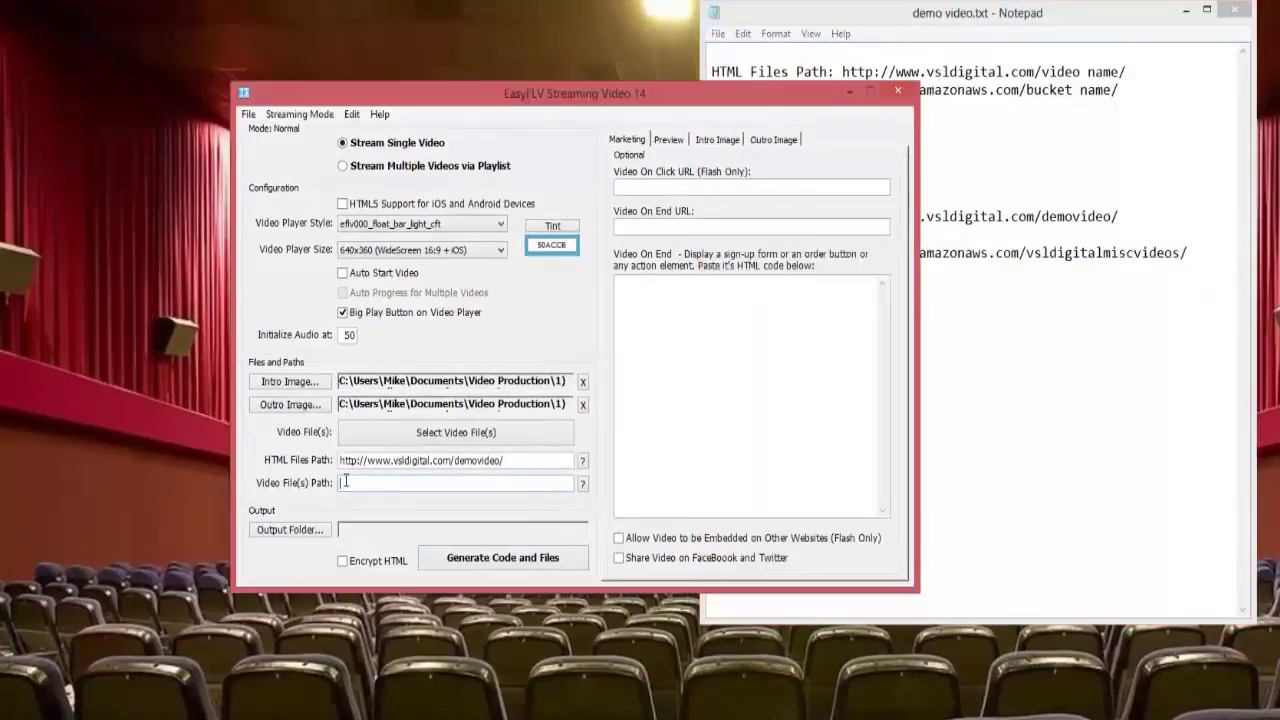
pyautogui.rightClick(345, 481)
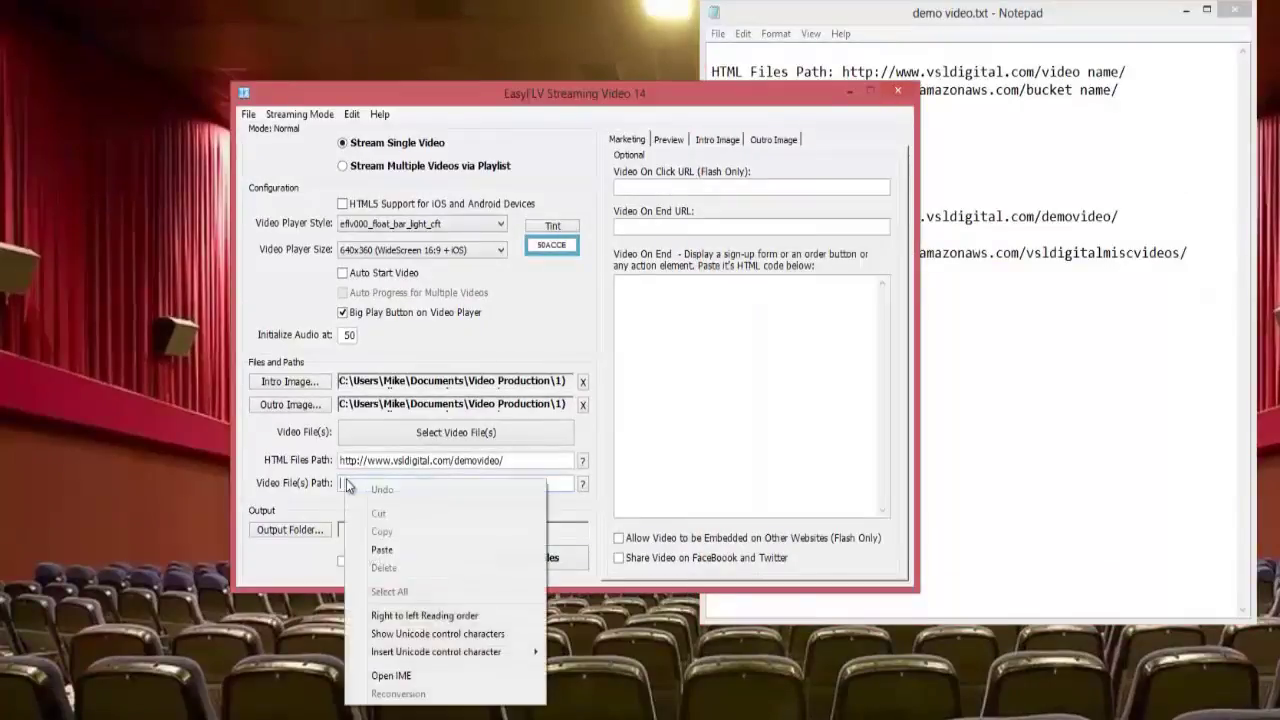
pyautogui.click(377, 552)
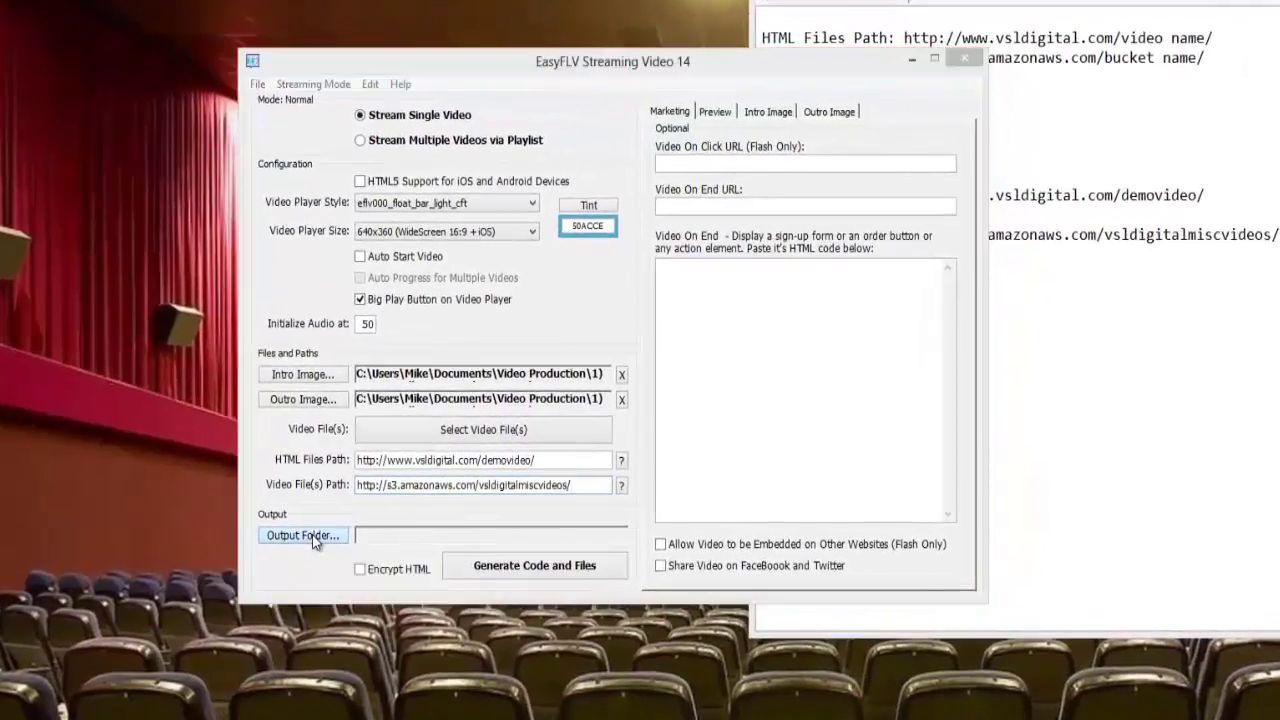
# Set the output folder to My Documents > Video Production > 1) VSL Digital > EasyFLV videos onsite > Demo Video.
pyautogui.click(313, 538)
pyautogui.click(712, 371)
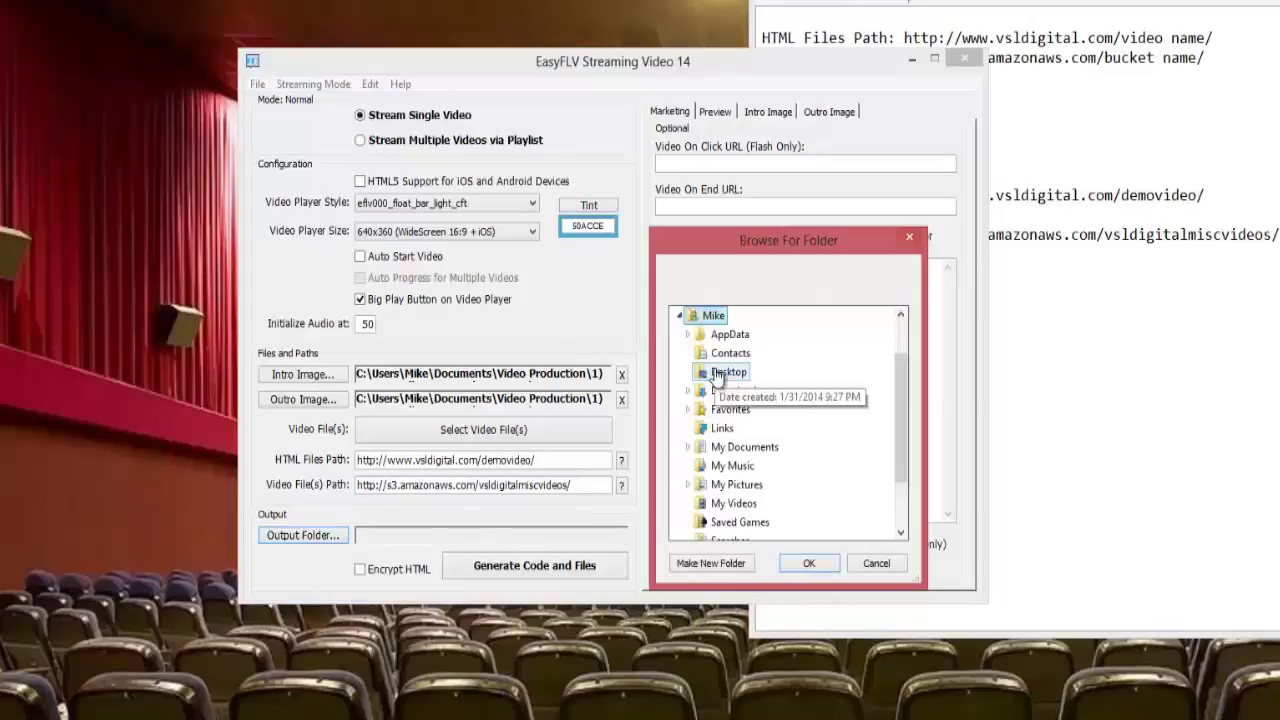
pyautogui.click(743, 447)
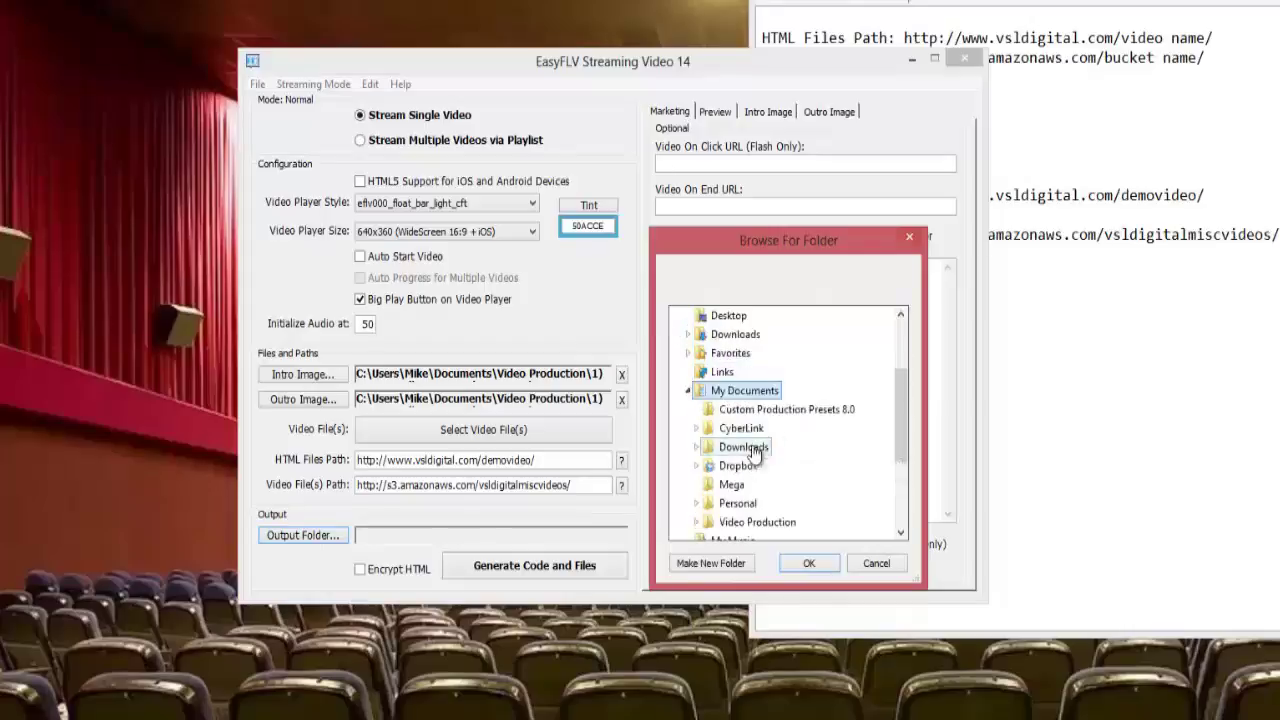
pyautogui.click(762, 524)
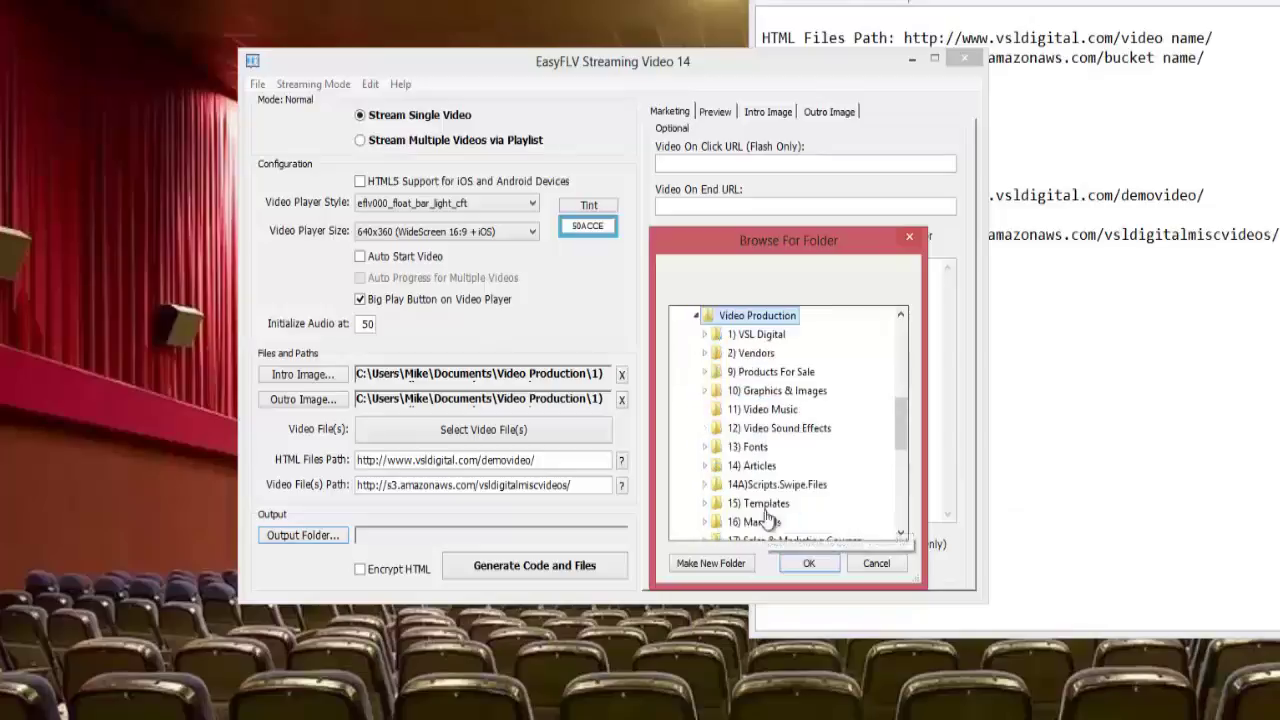
pyautogui.click(752, 335)
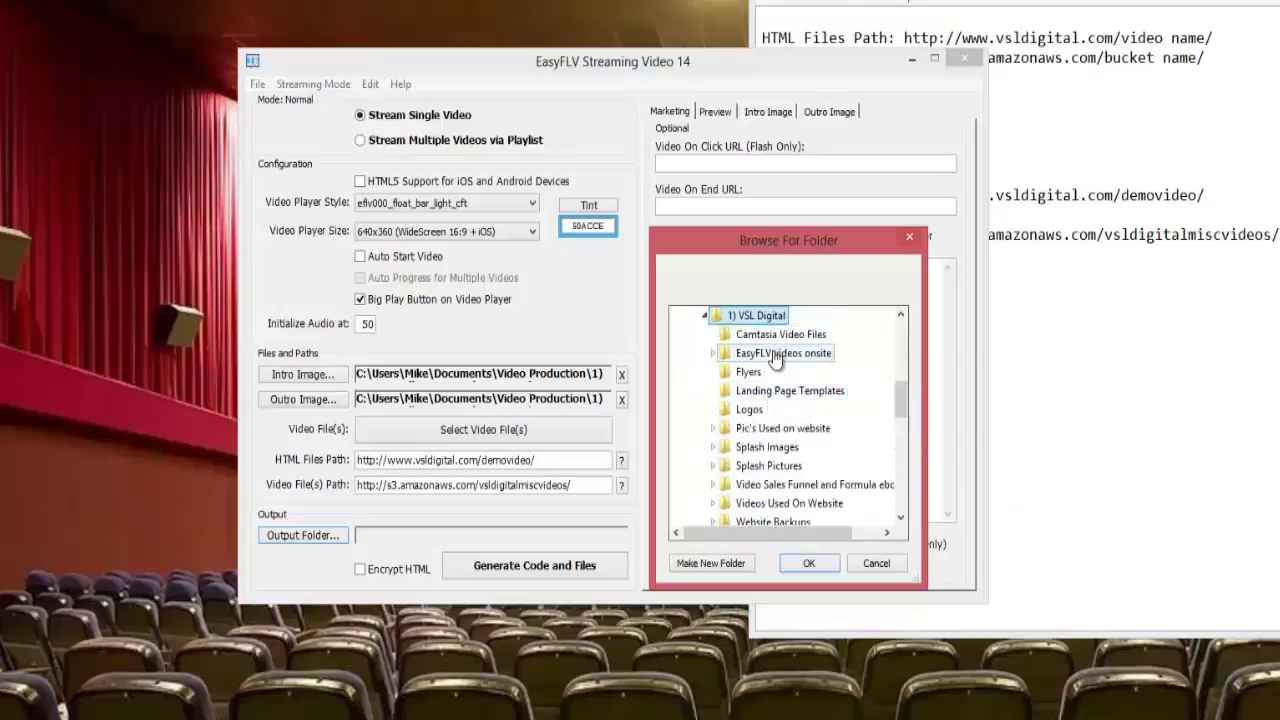
pyautogui.click(776, 354)
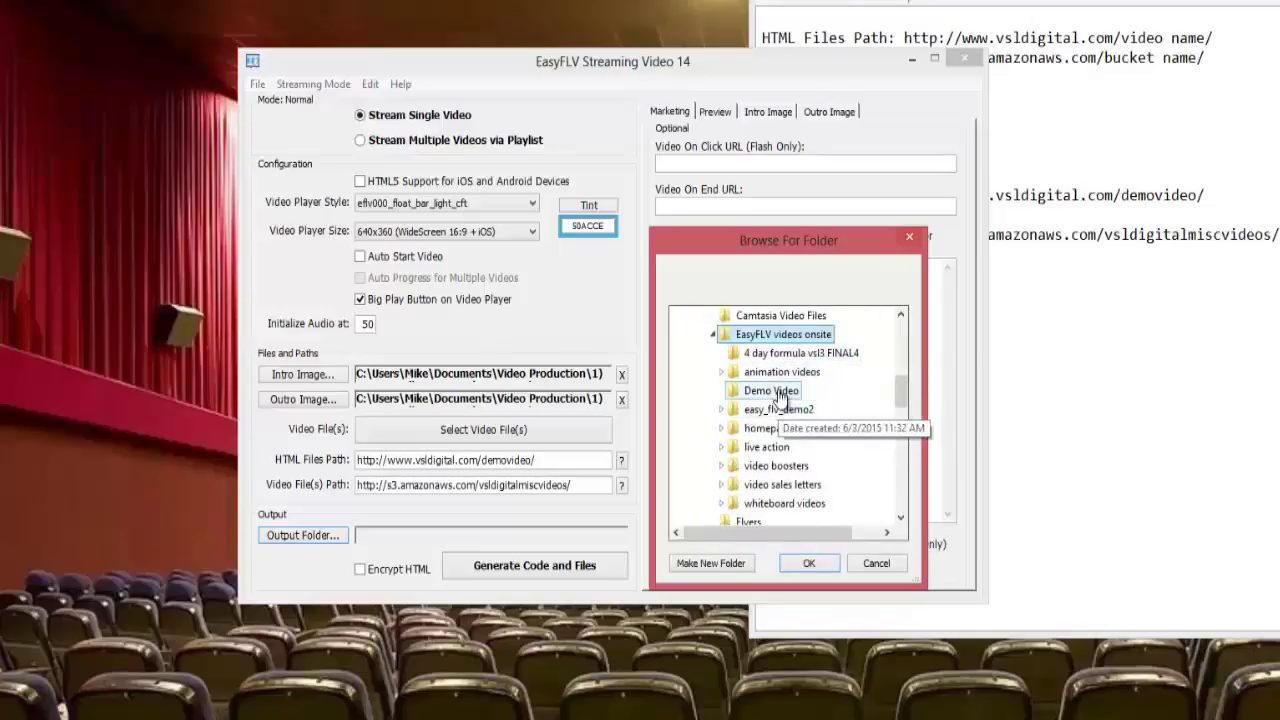
pyautogui.click(771, 391)
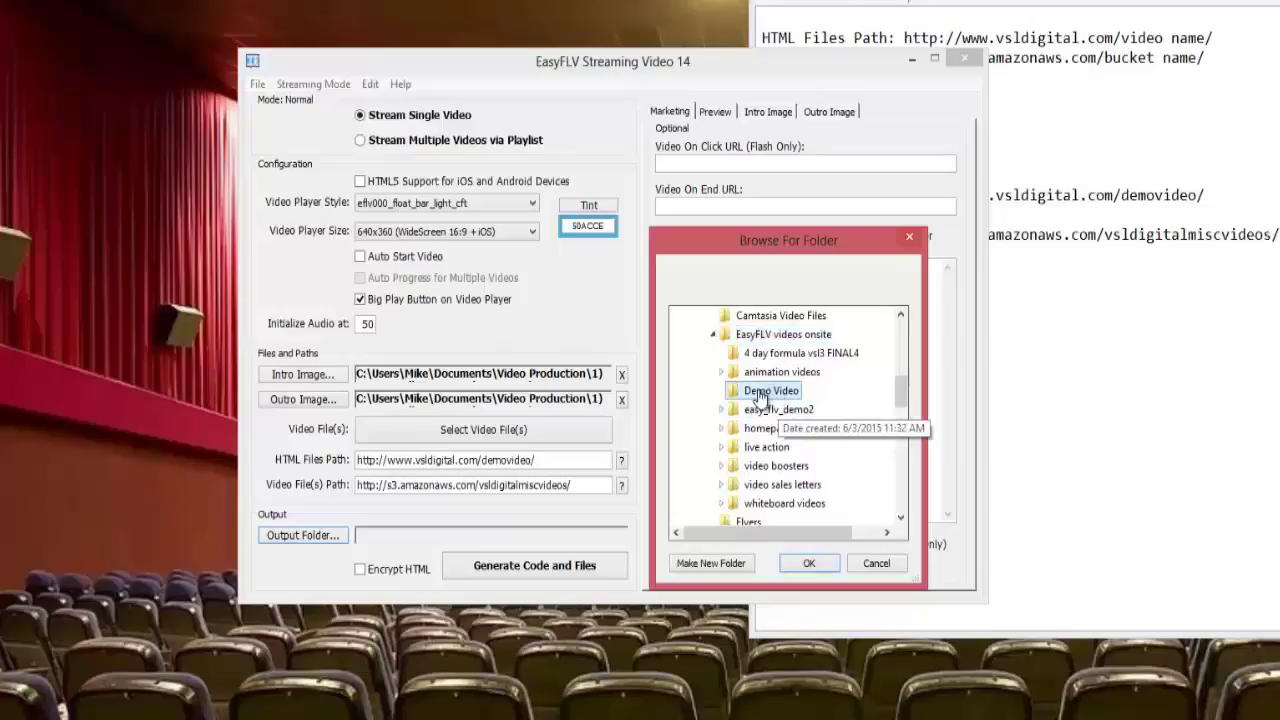
pyautogui.click(809, 563)
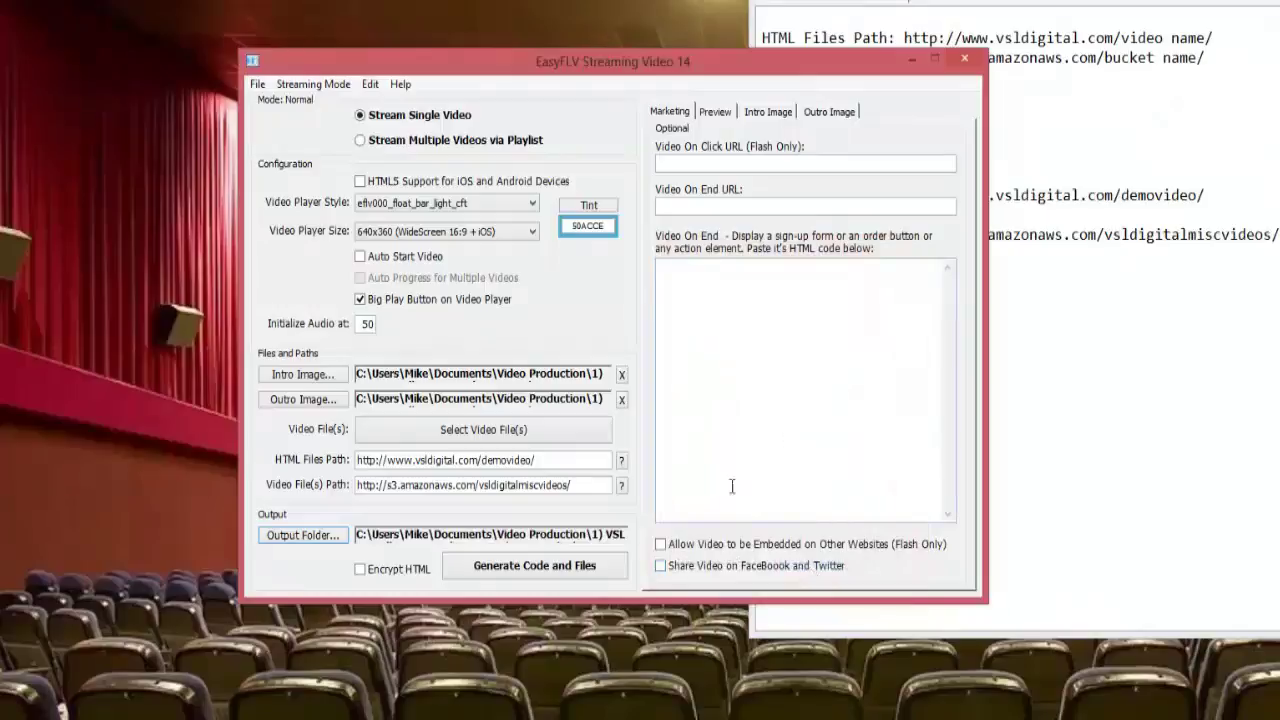
# Generate the player code and files, and copy the complete output script code.
pyautogui.click(528, 568)
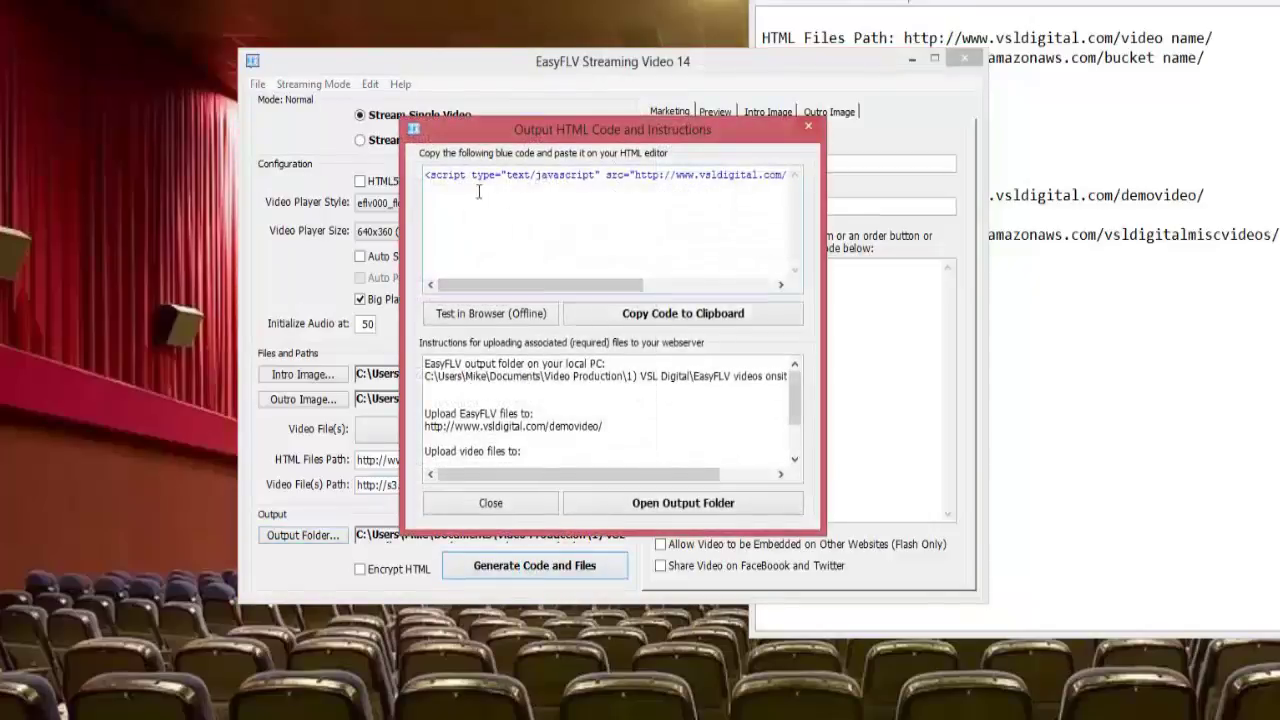
pyautogui.moveTo(424, 176); pyautogui.dragTo(794, 176)
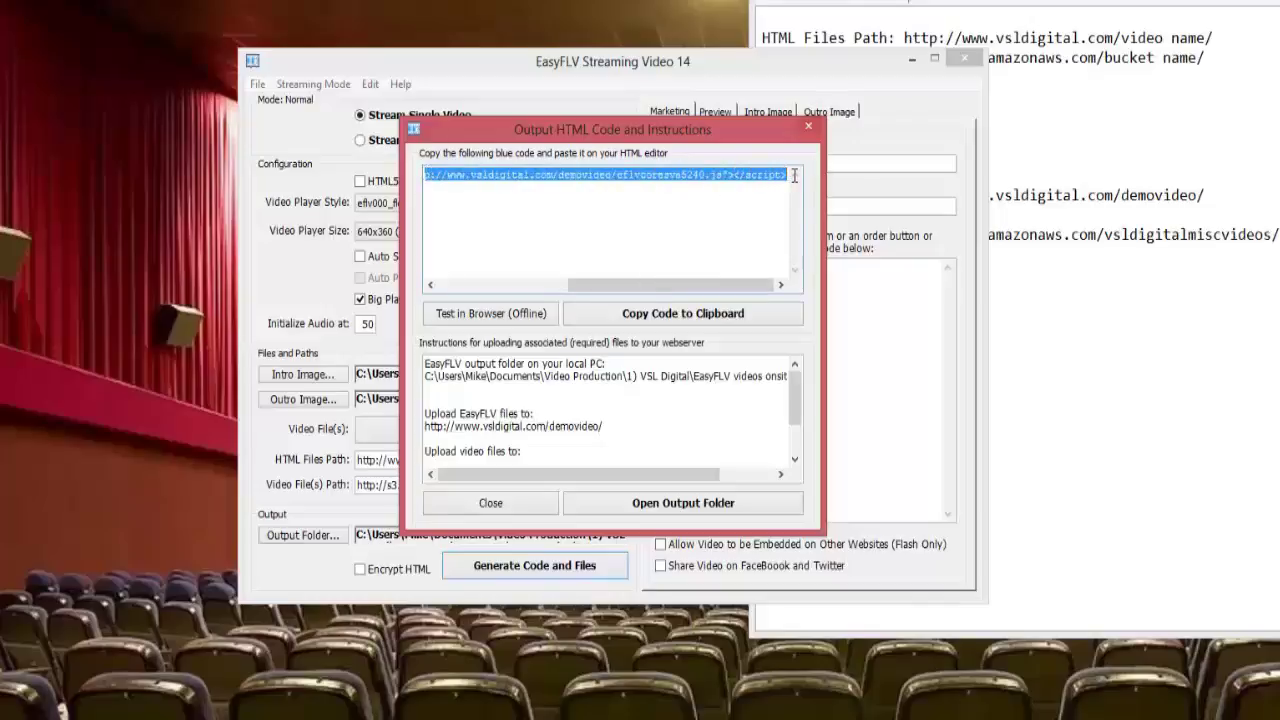
pyautogui.rightClick(768, 174)
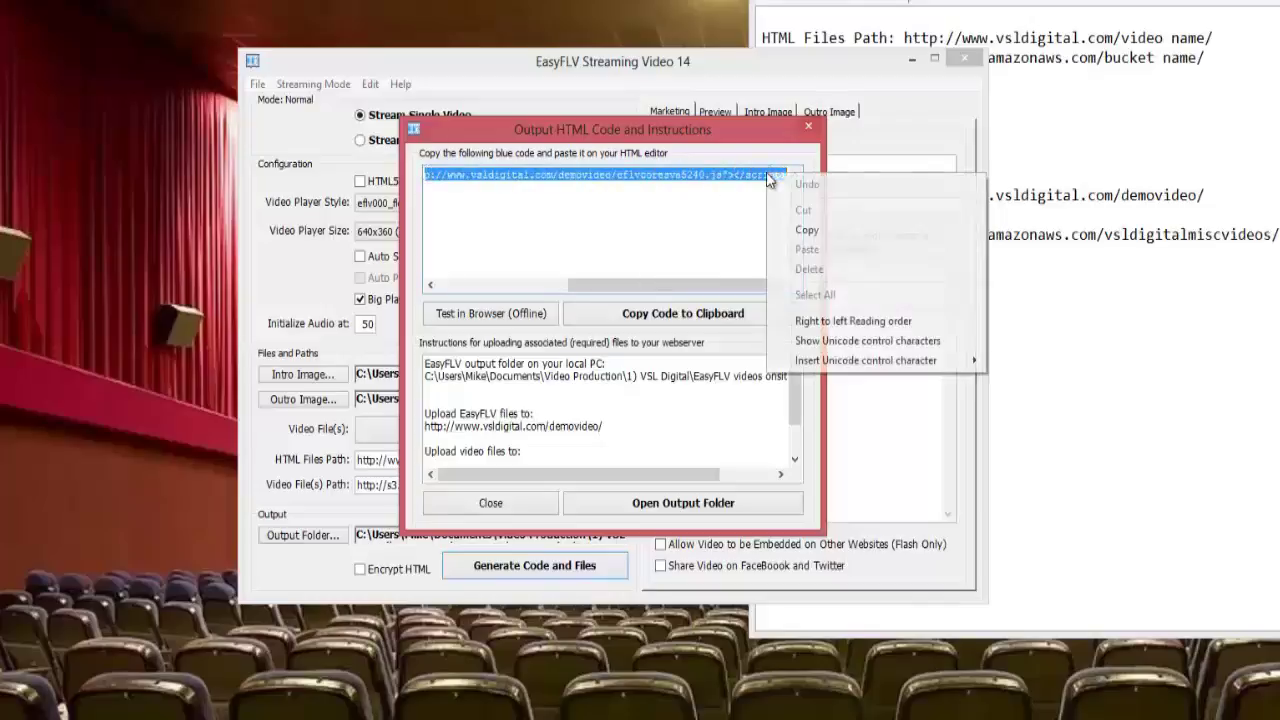
pyautogui.click(812, 223)
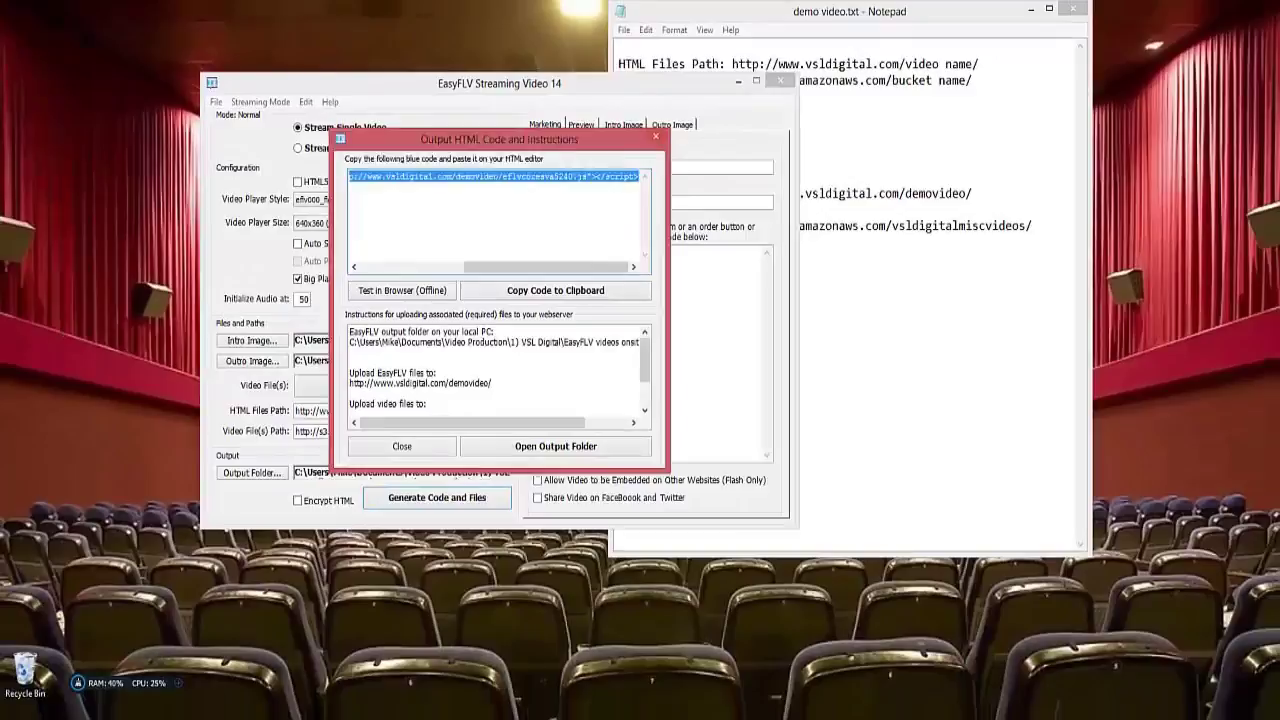
# Paste the copied script code after "Link:" in demo video.txt and save the notes, closing the output code dialog.
pyautogui.hotkey('alt', 'Tab')
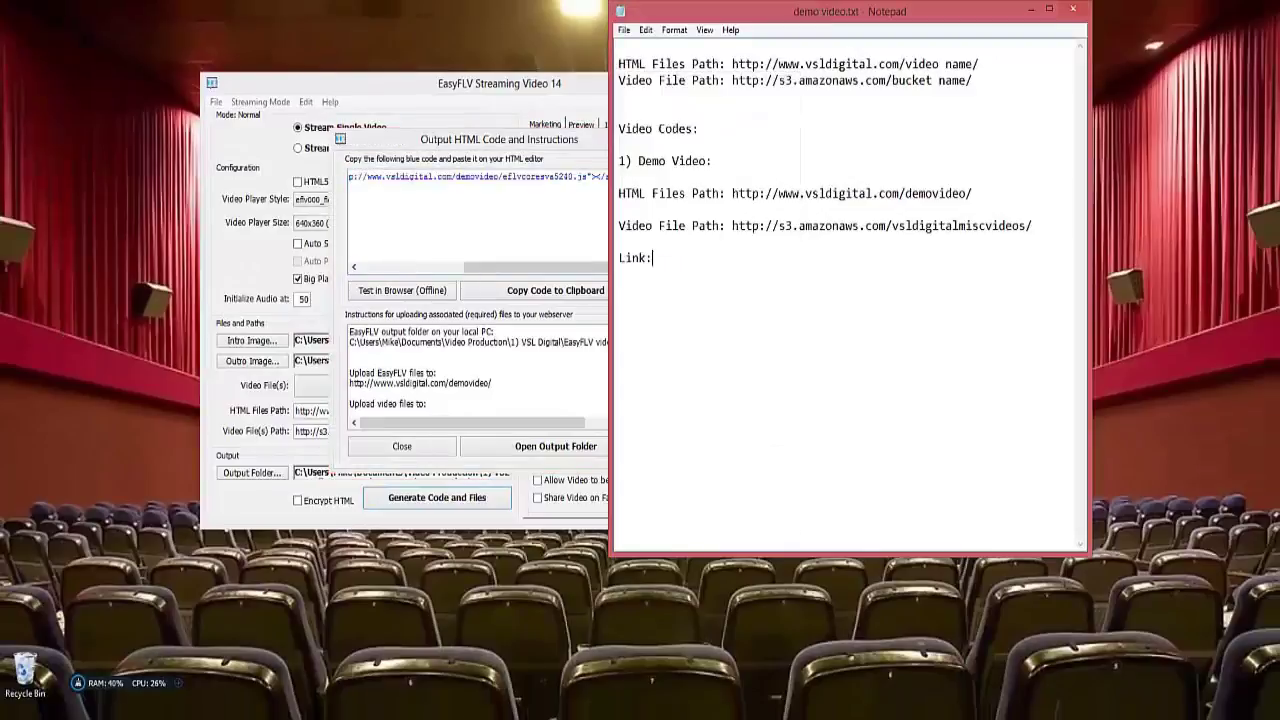
pyautogui.click(661, 260)
pyautogui.rightClick(655, 258)
pyautogui.click(691, 316)
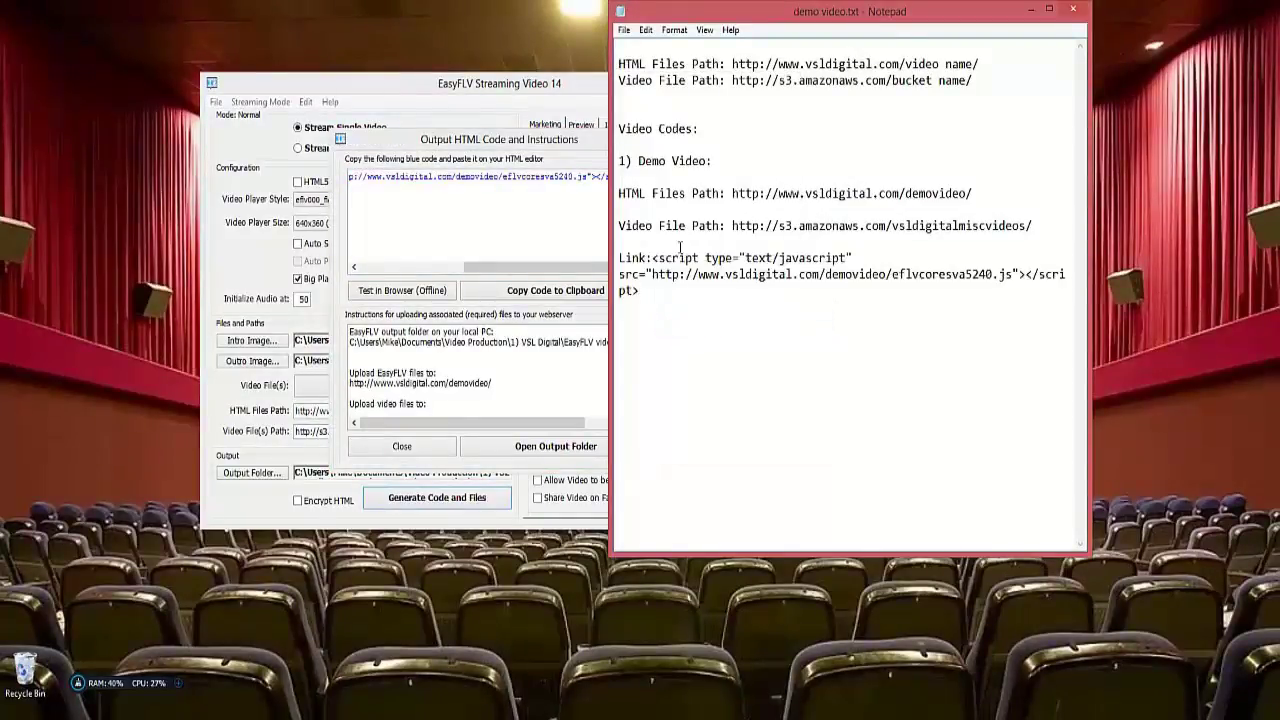
pyautogui.click(624, 30)
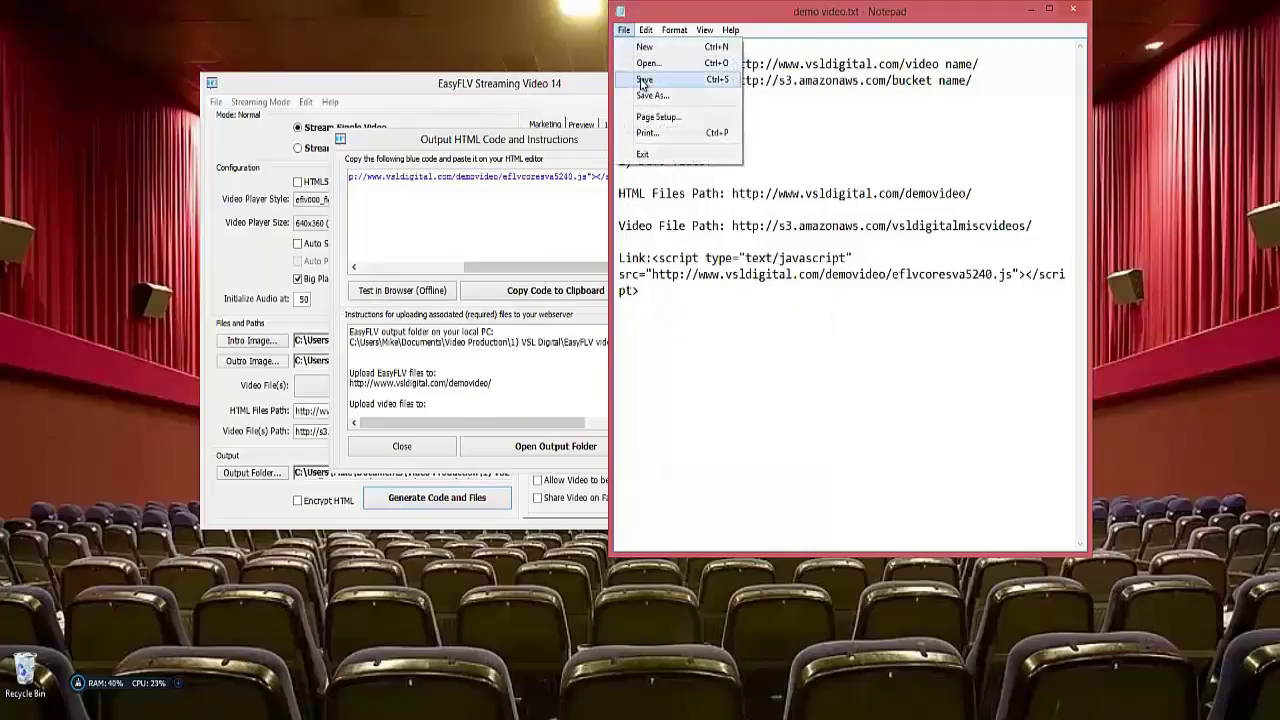
pyautogui.click(644, 80)
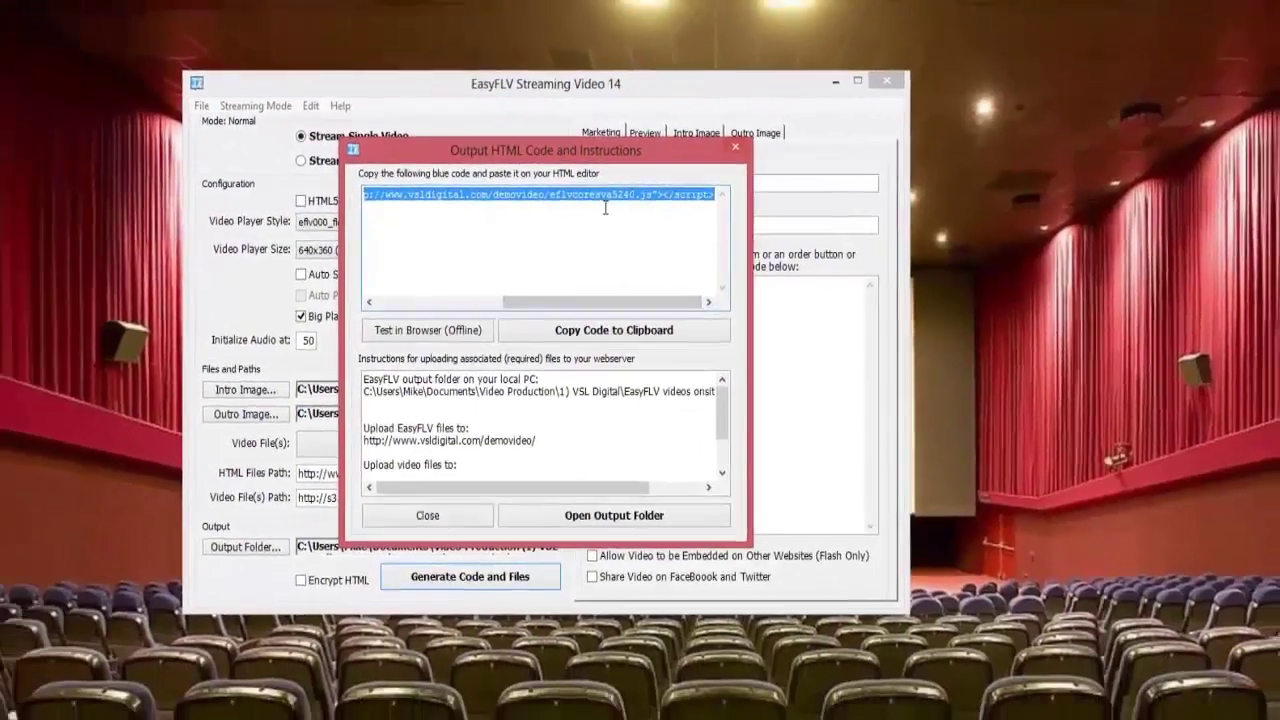
pyautogui.click(735, 147)
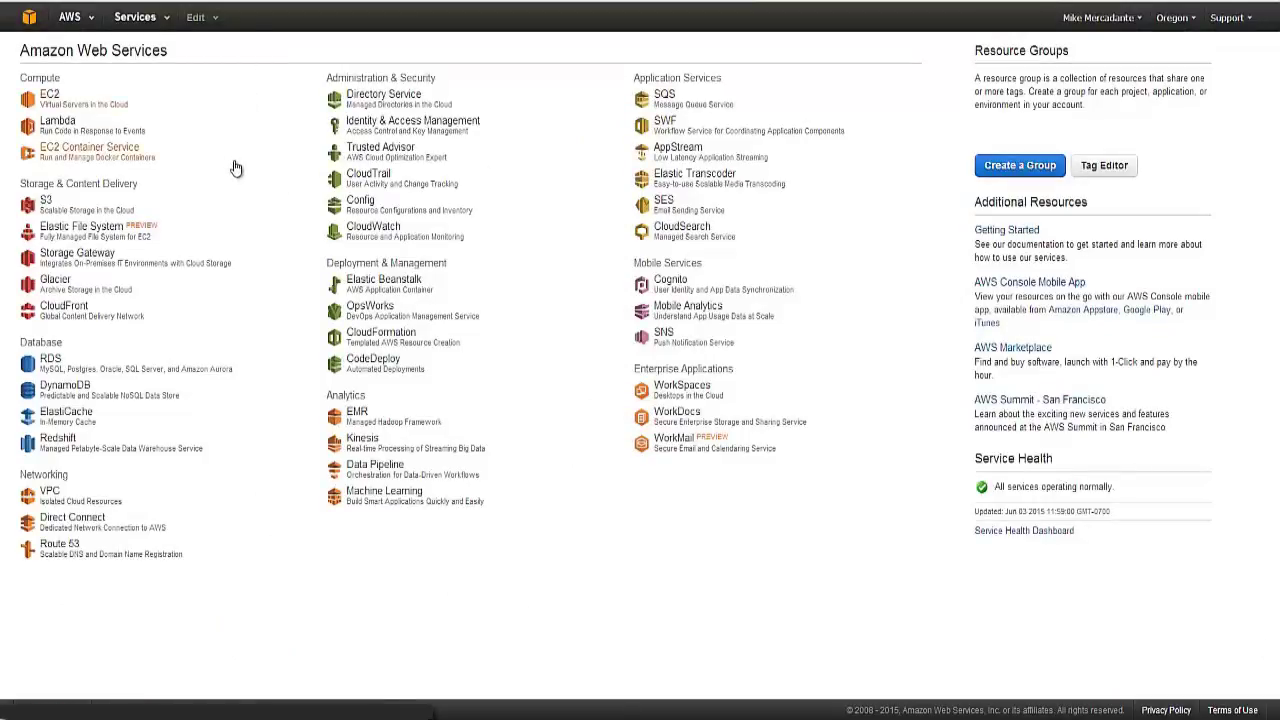
# In the Amazon Web Services console, create an S3 bucket named vsldigitalmiscvideos in the US Standard region, checking the name against demo video.txt.
pyautogui.click(48, 207)
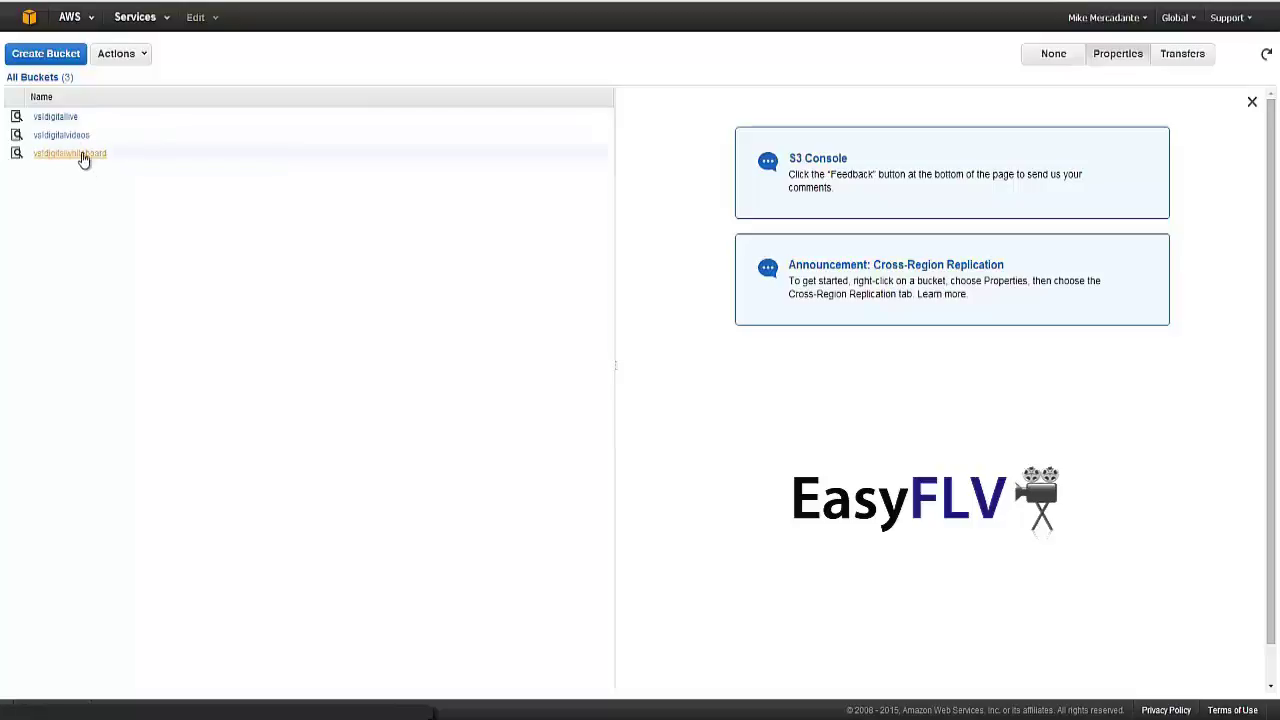
pyautogui.click(52, 56)
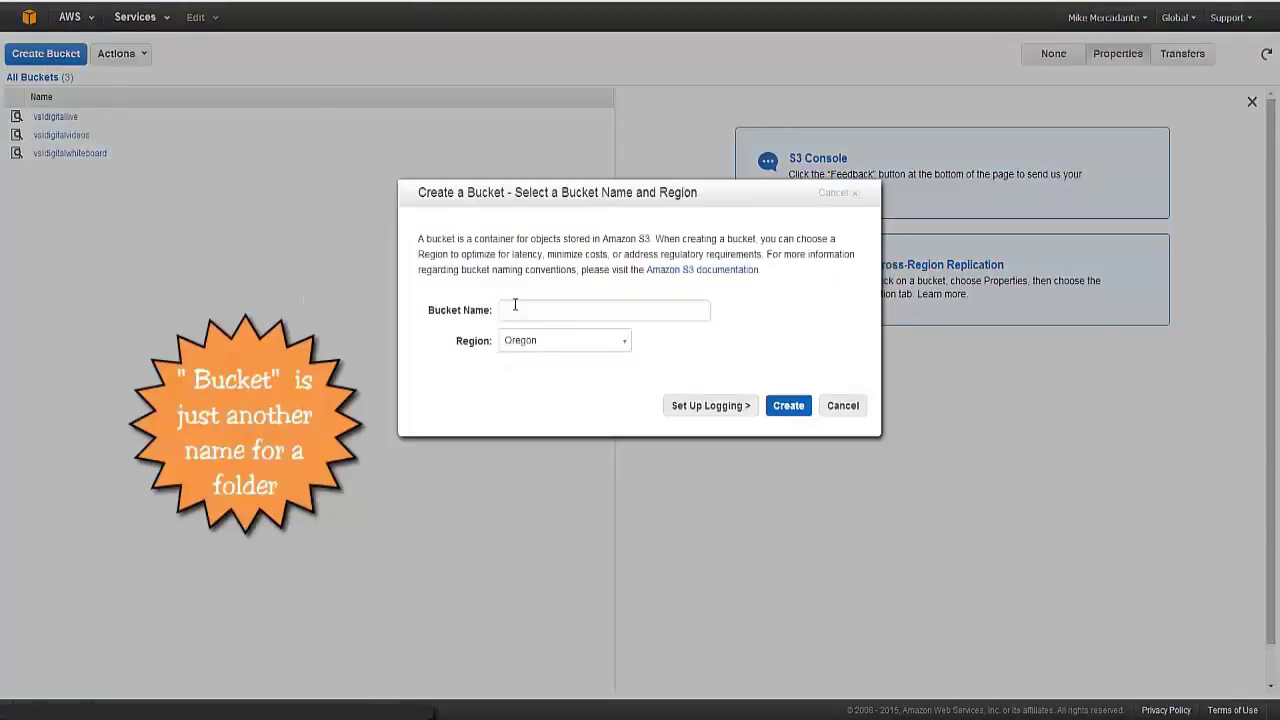
pyautogui.click(624, 344)
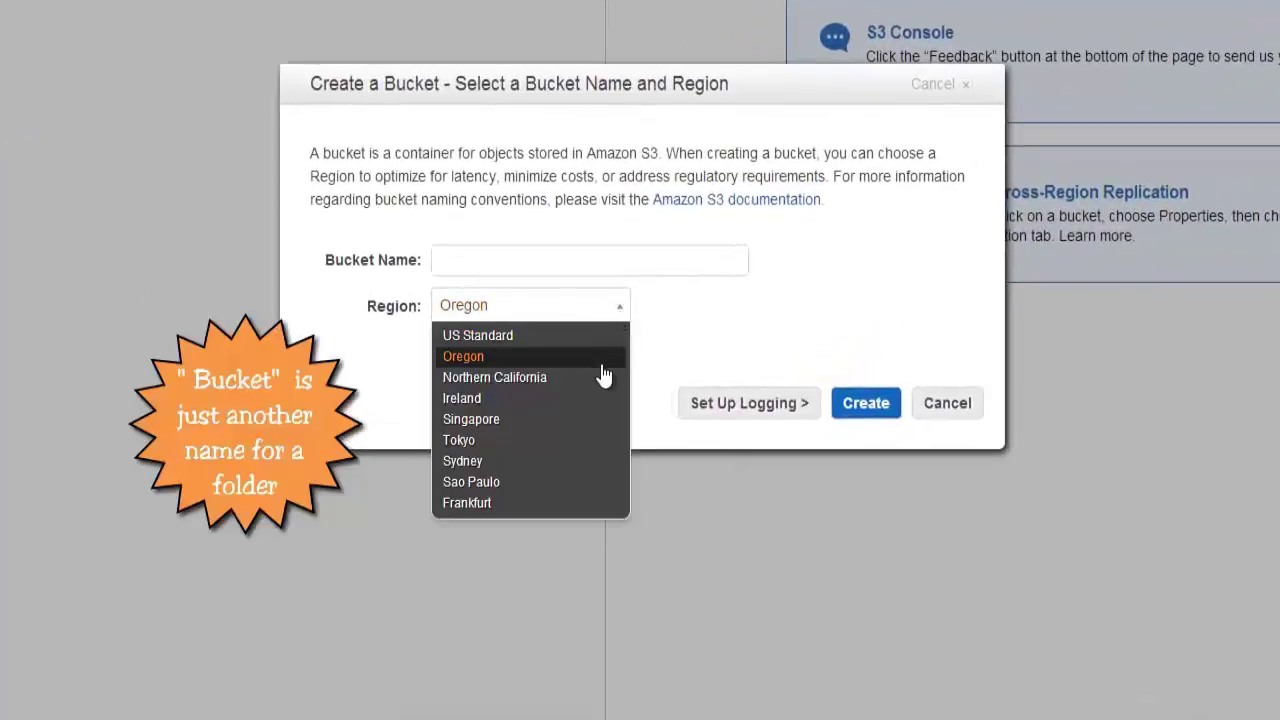
pyautogui.click(570, 335)
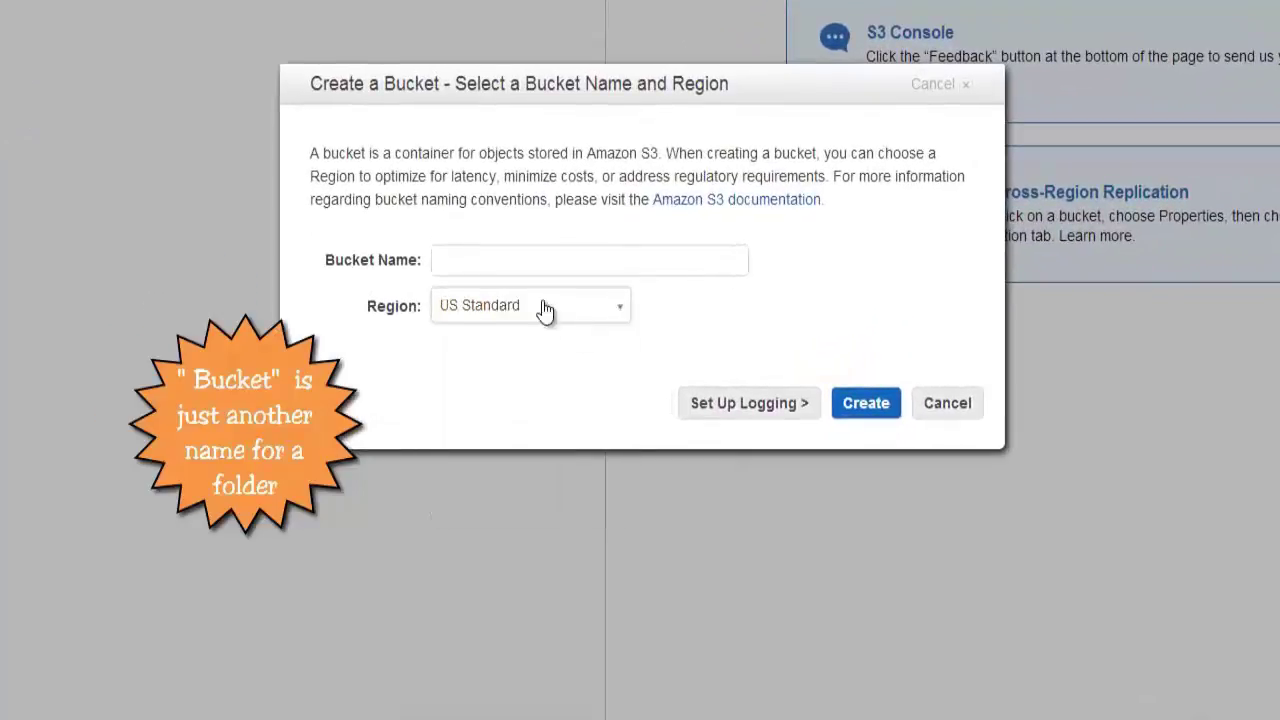
pyautogui.click(466, 263)
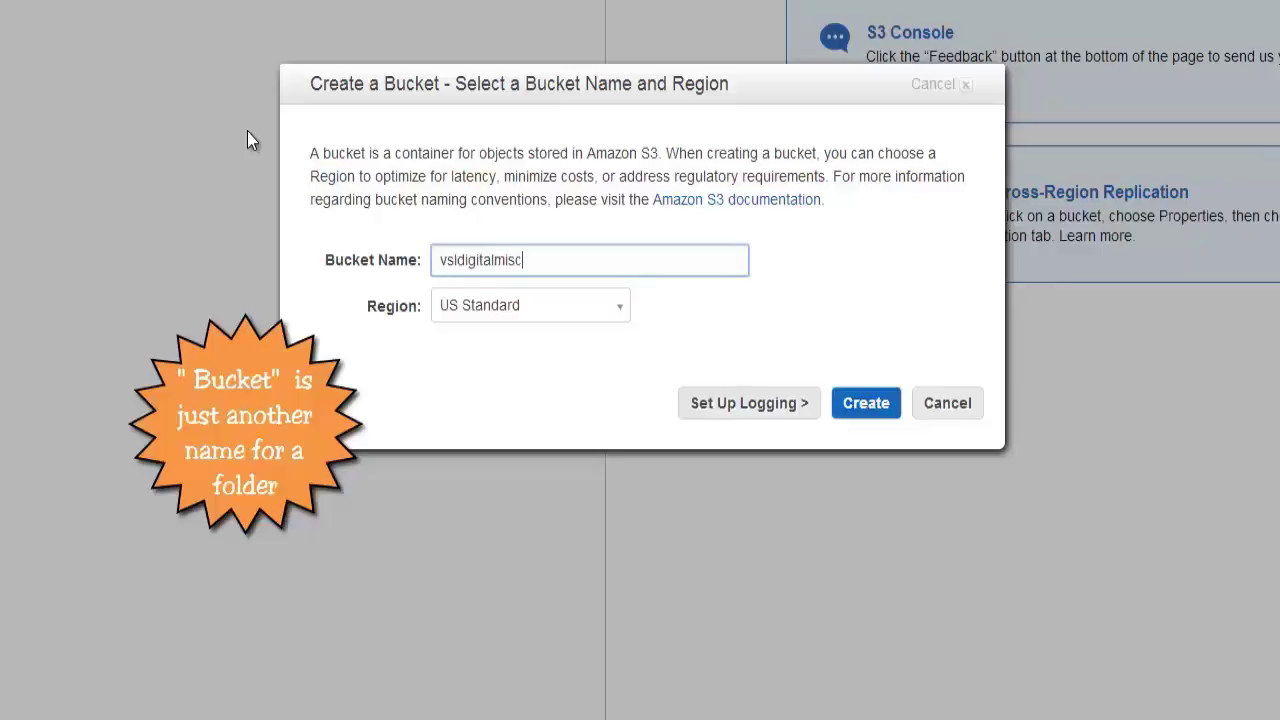
pyautogui.write('deo')
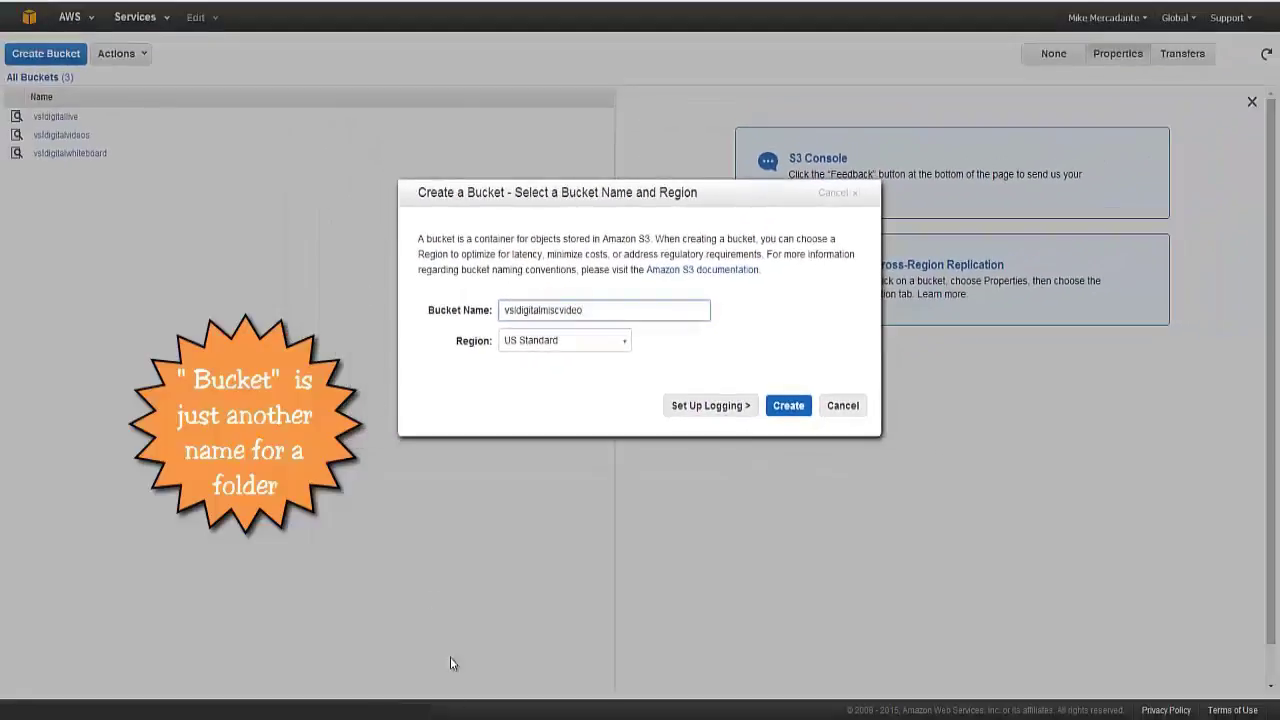
pyautogui.click(434, 718)
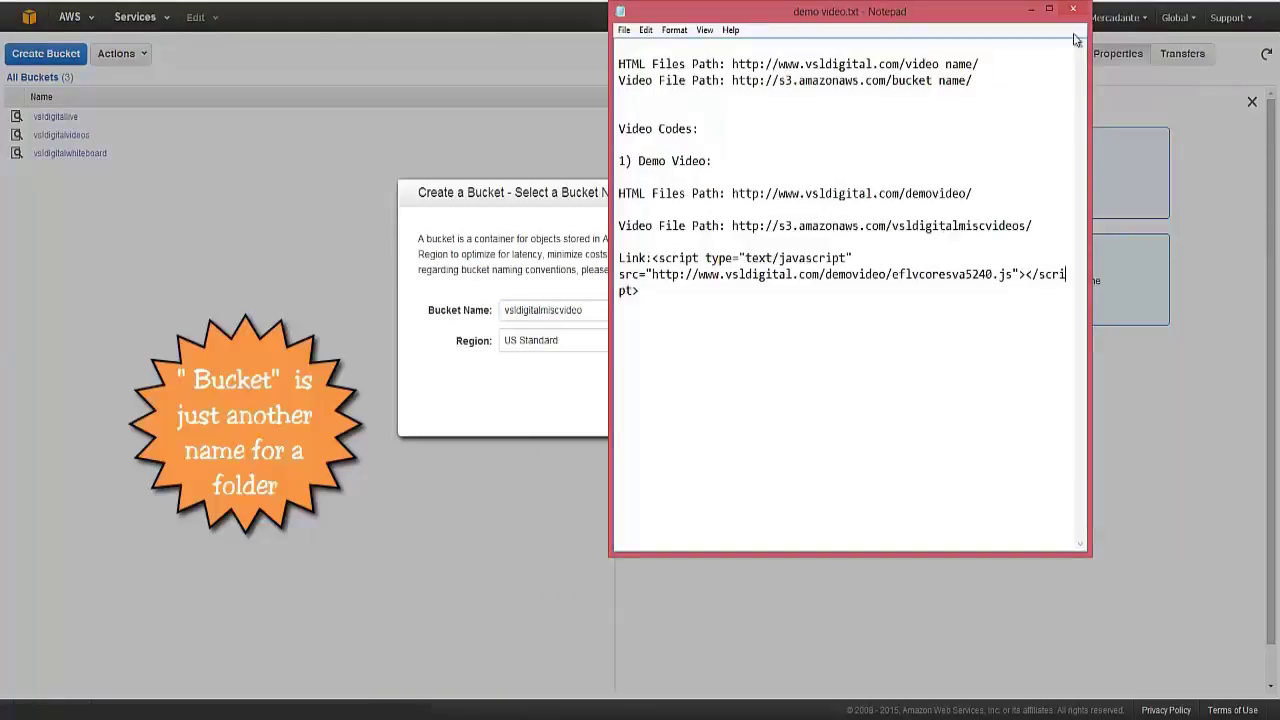
pyautogui.click(1030, 9)
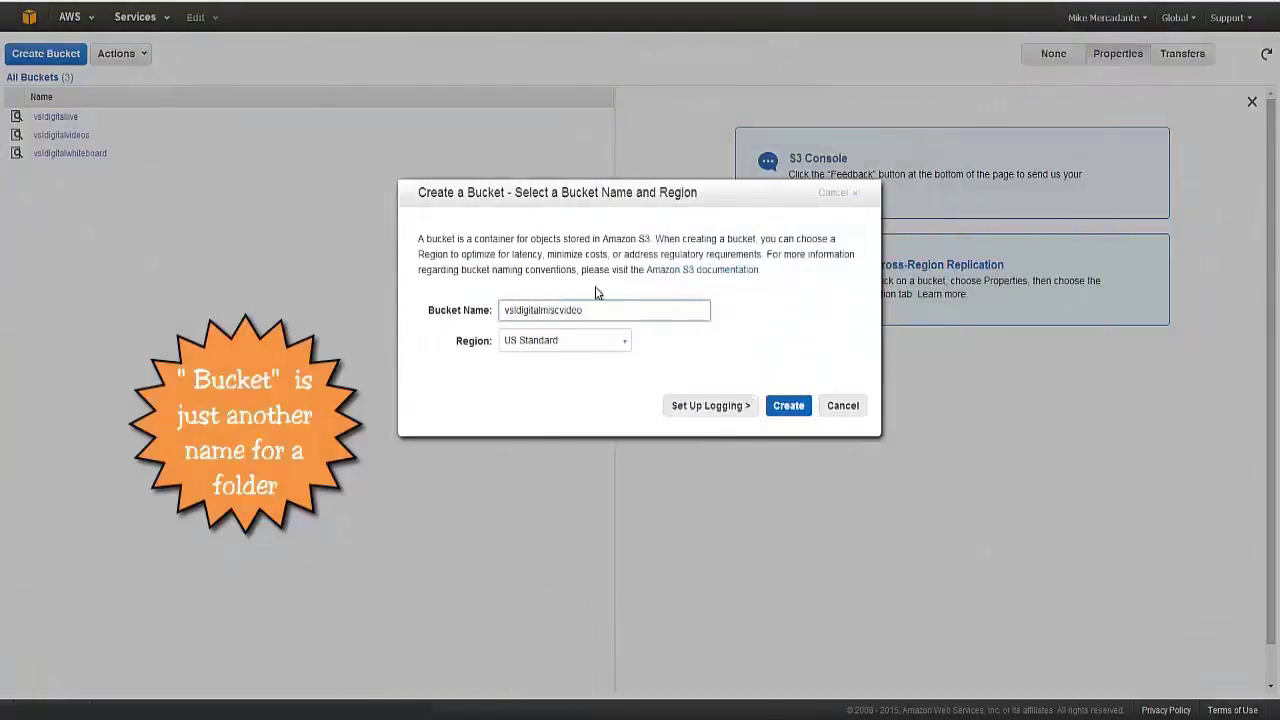
pyautogui.write('s')
pyautogui.click(797, 408)
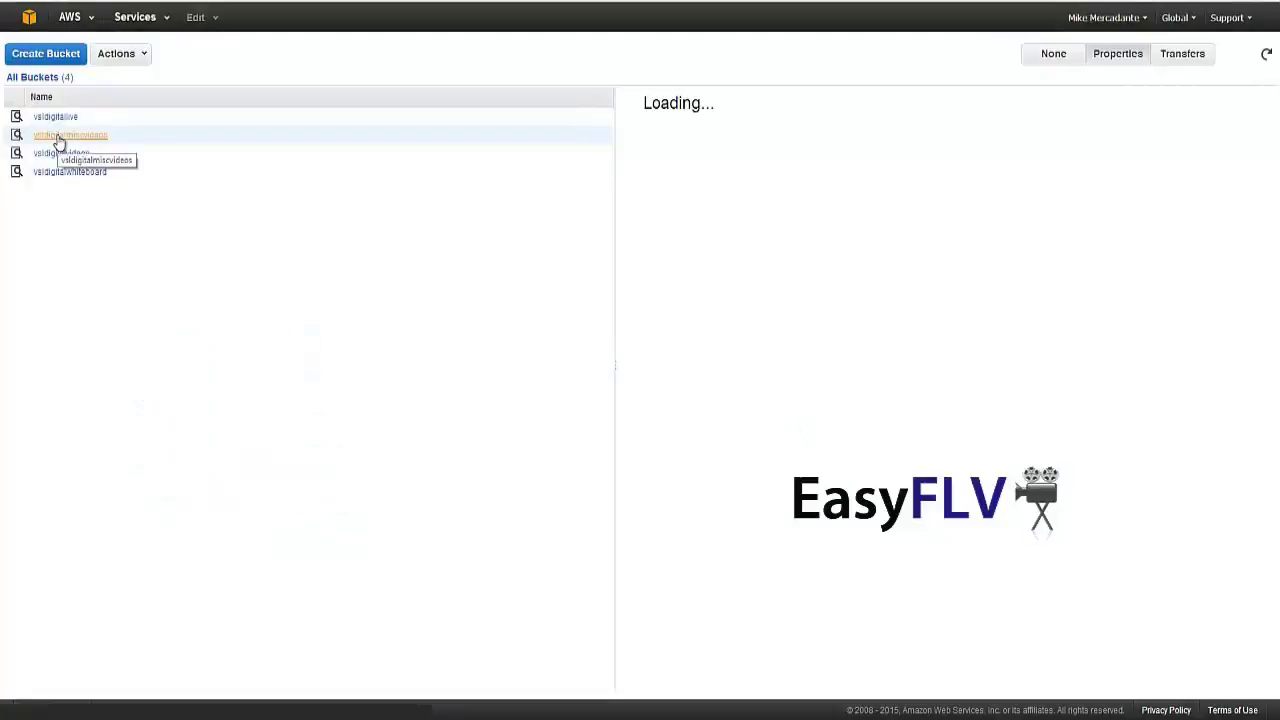
# Upload free offer-final compressed.mp4 to the vsldigitalmiscvideos bucket from Documents > Video Production > 1) VSL Digital > EasyFLV videos onsite > Demo Video.
pyautogui.click(60, 136)
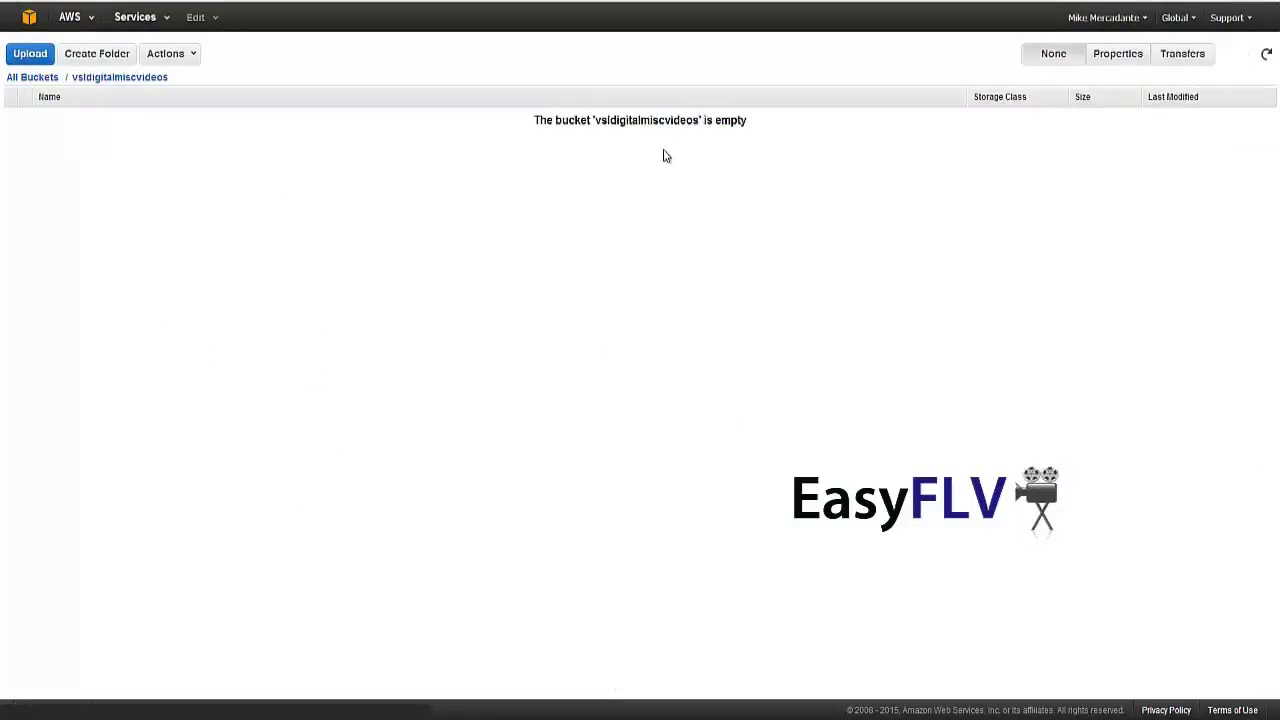
pyautogui.click(31, 57)
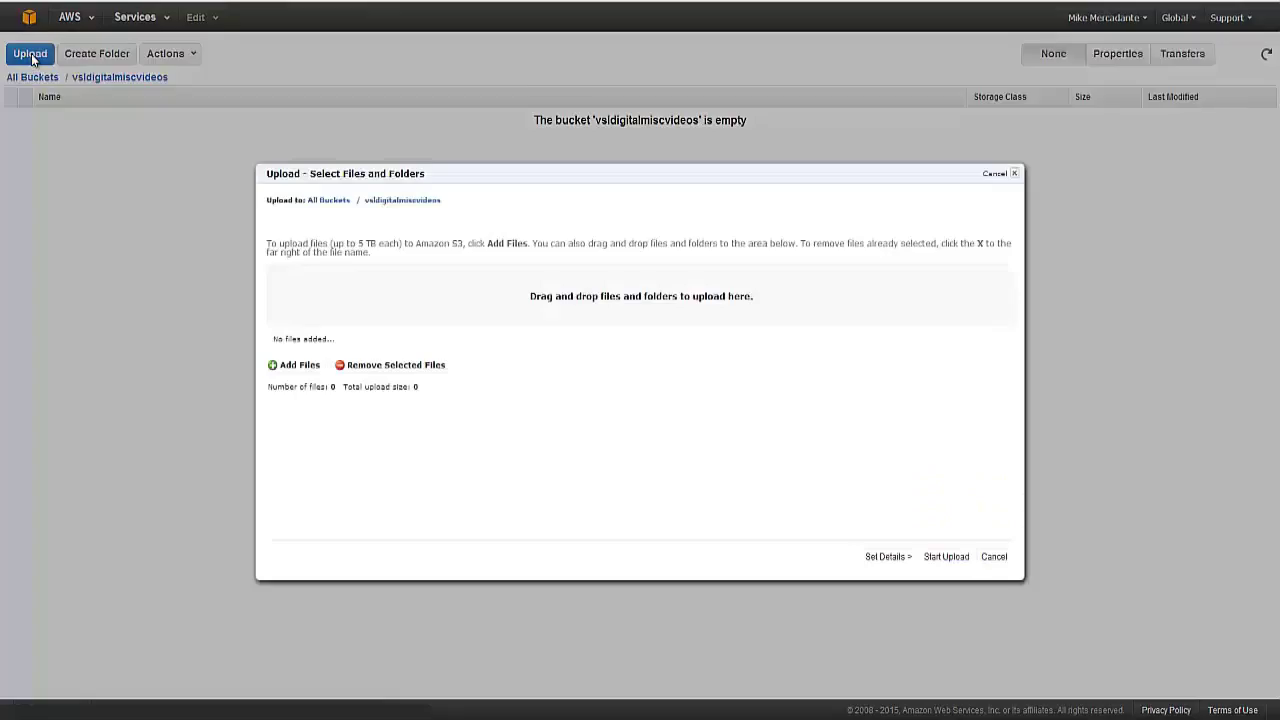
pyautogui.click(300, 365)
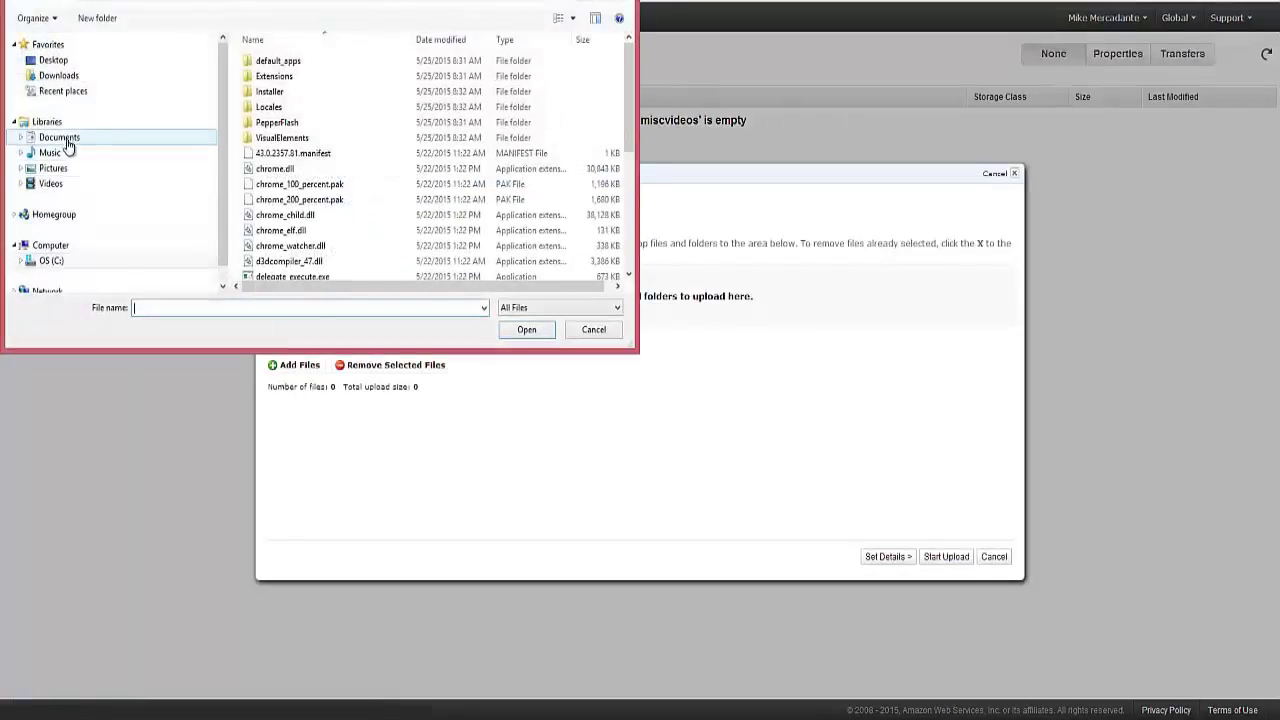
pyautogui.click(66, 141)
pyautogui.doubleClick(338, 187)
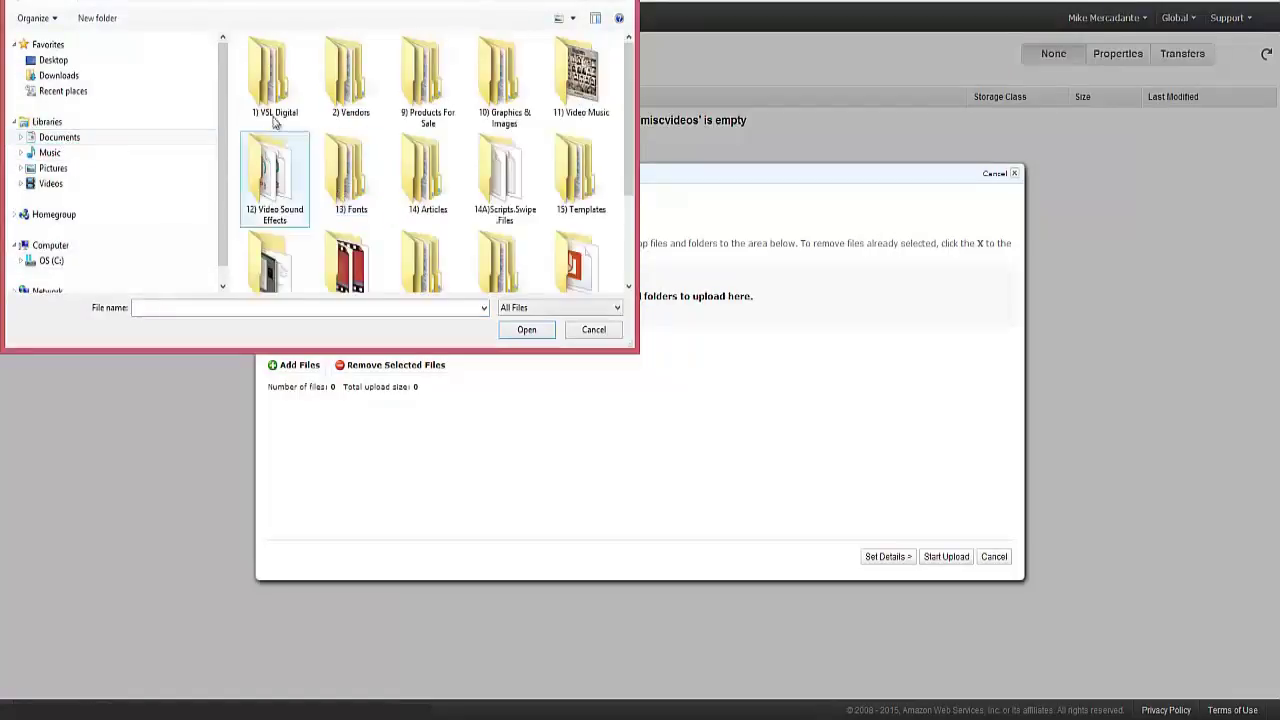
pyautogui.doubleClick(272, 100)
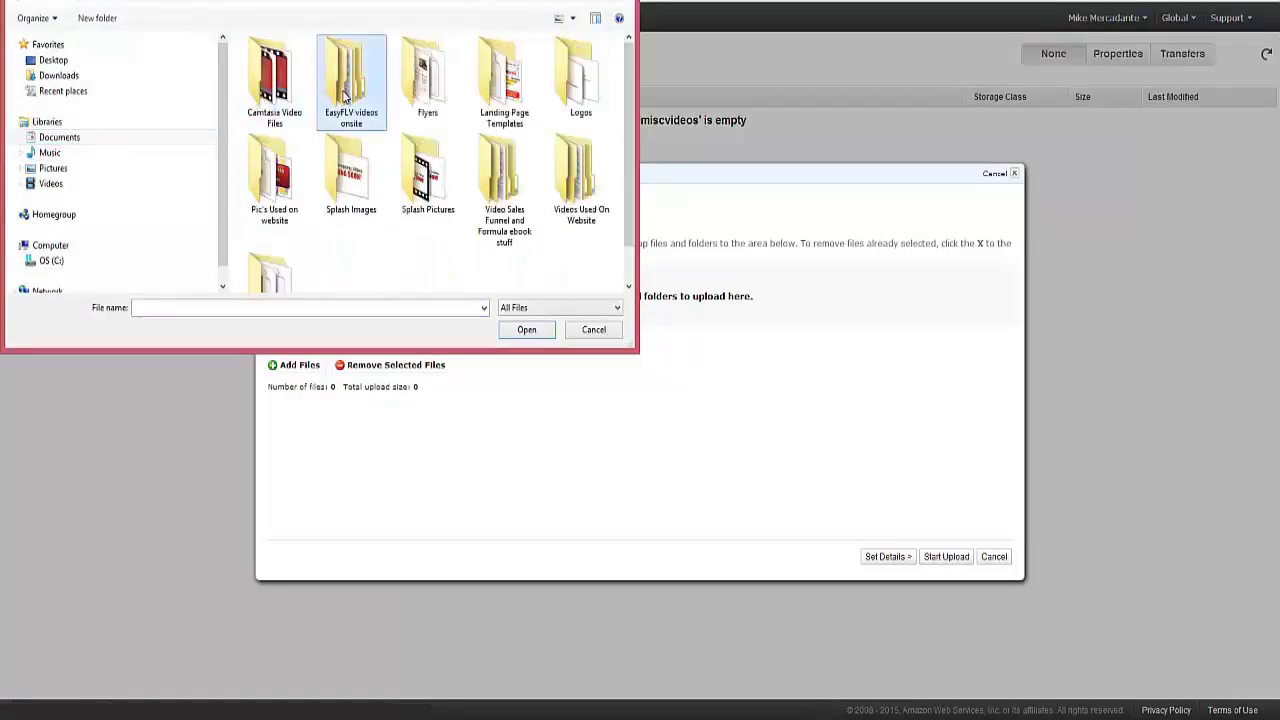
pyautogui.doubleClick(345, 95)
pyautogui.doubleClick(441, 95)
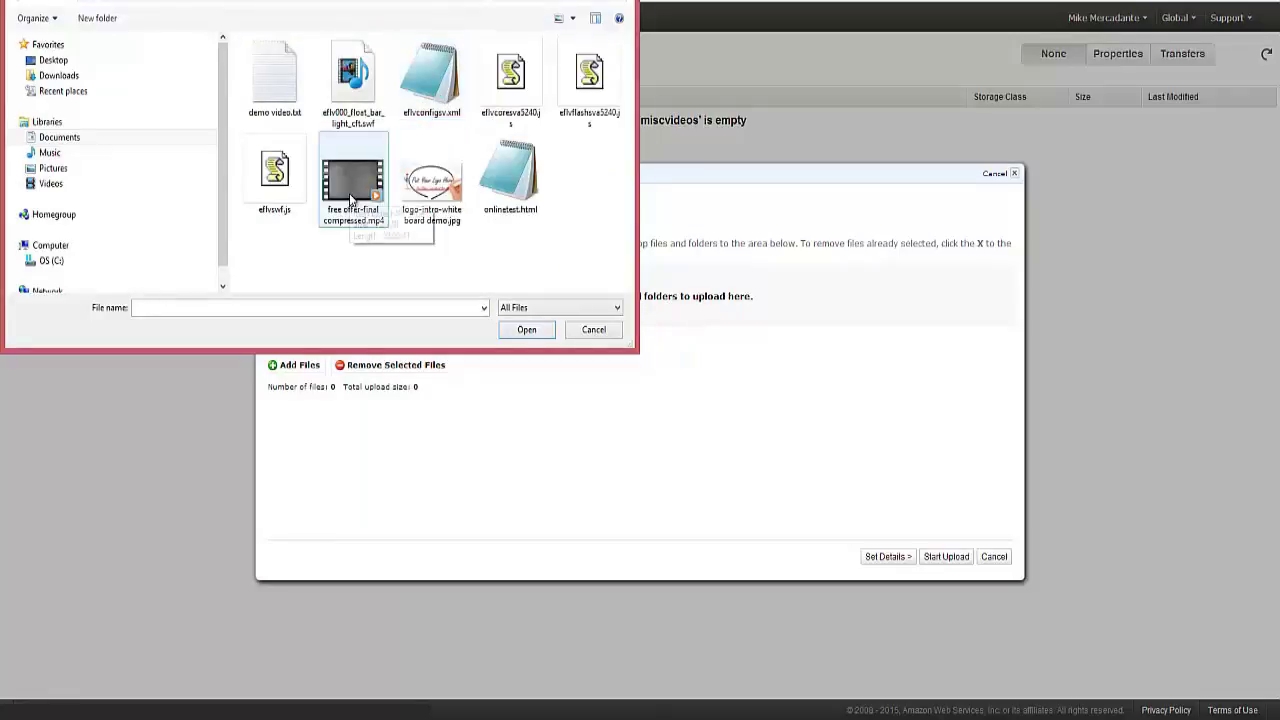
pyautogui.click(351, 200)
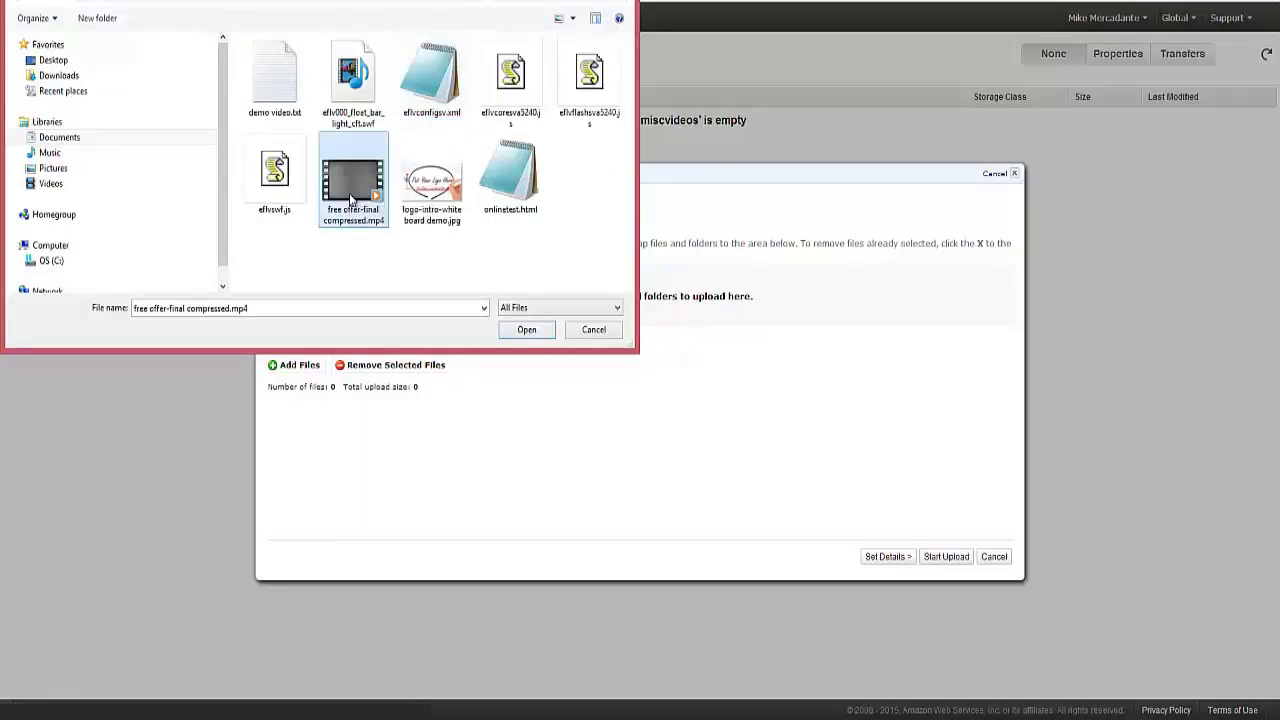
pyautogui.click(522, 329)
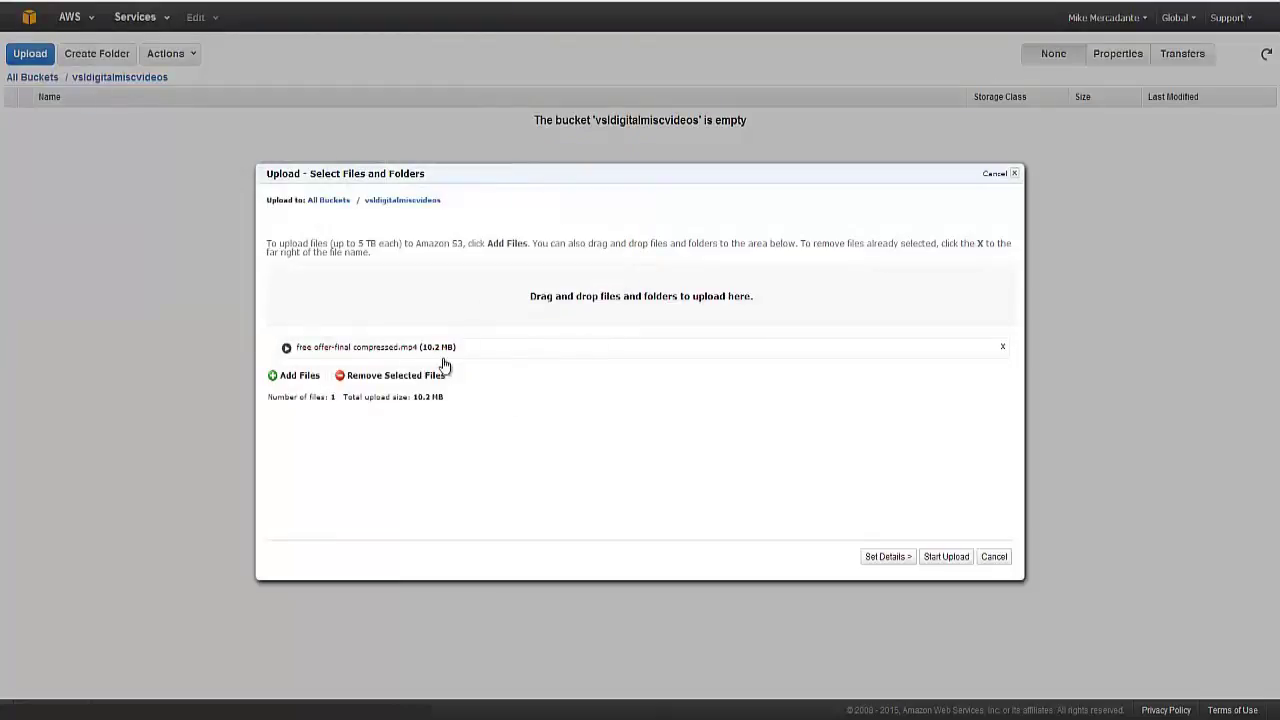
pyautogui.click(958, 565)
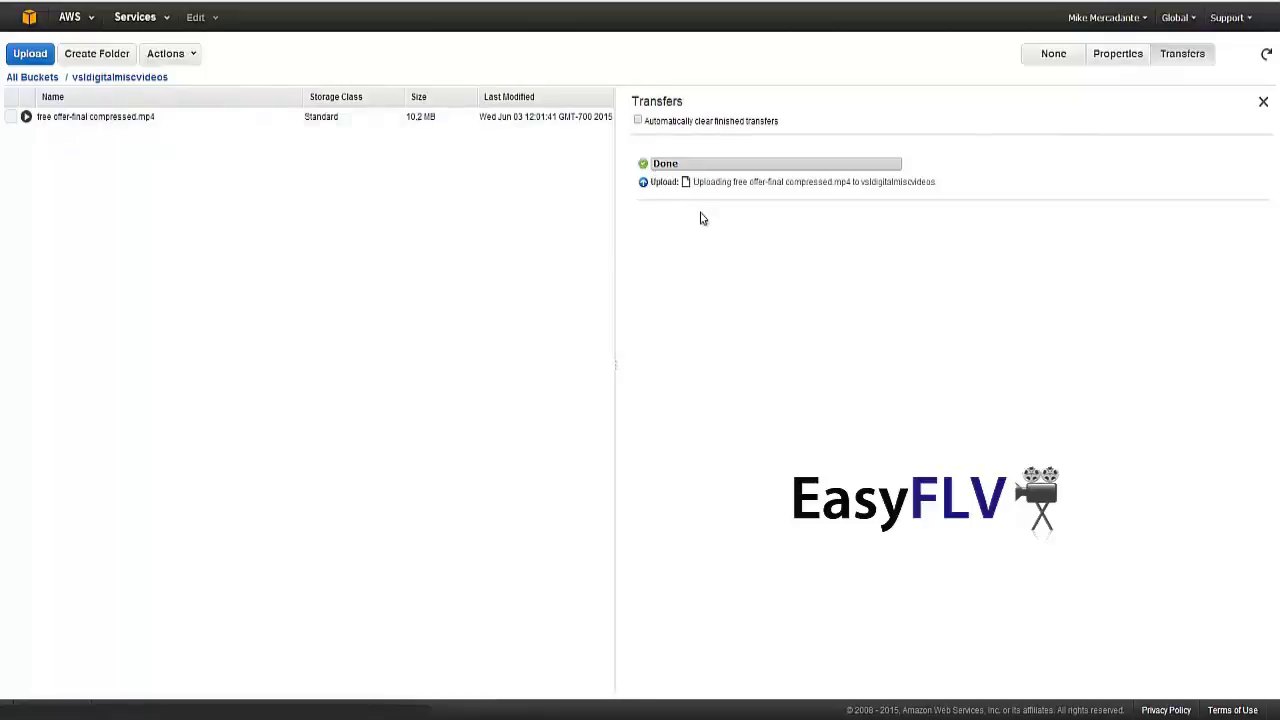
# Make the uploaded free offer-final compressed.mp4 public, confirming the change.
pyautogui.click(129, 122)
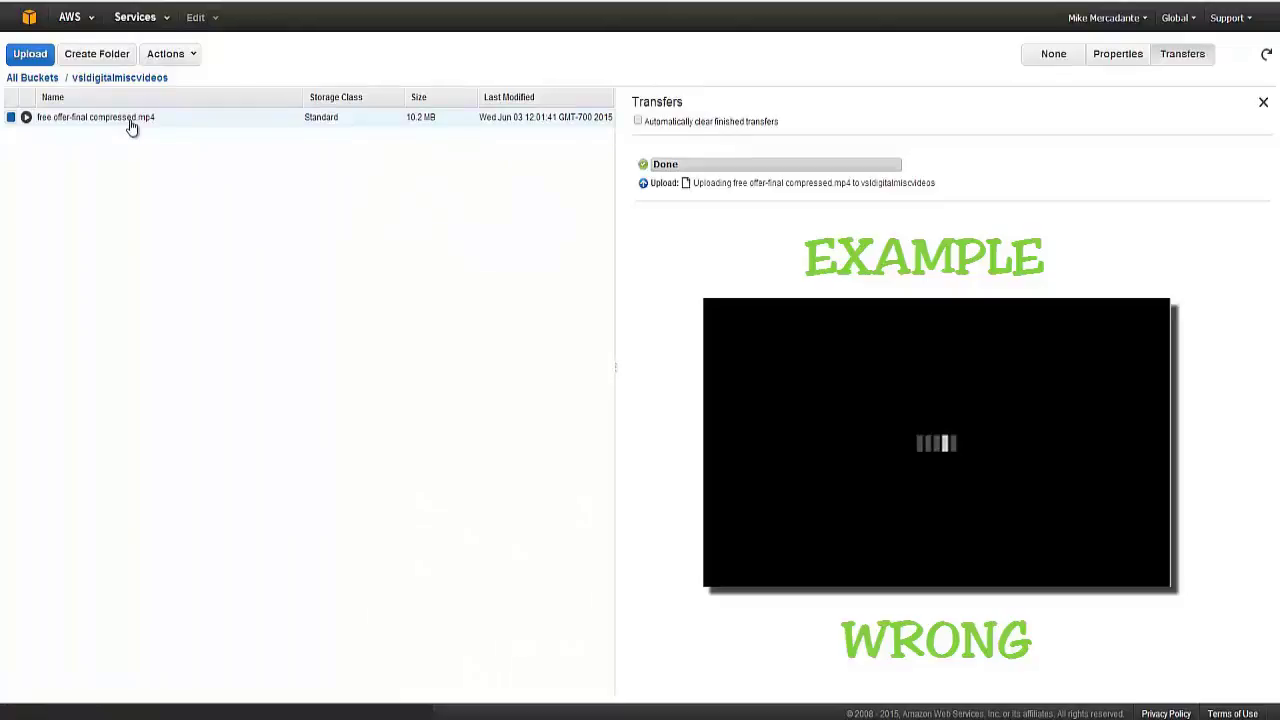
pyautogui.rightClick(130, 126)
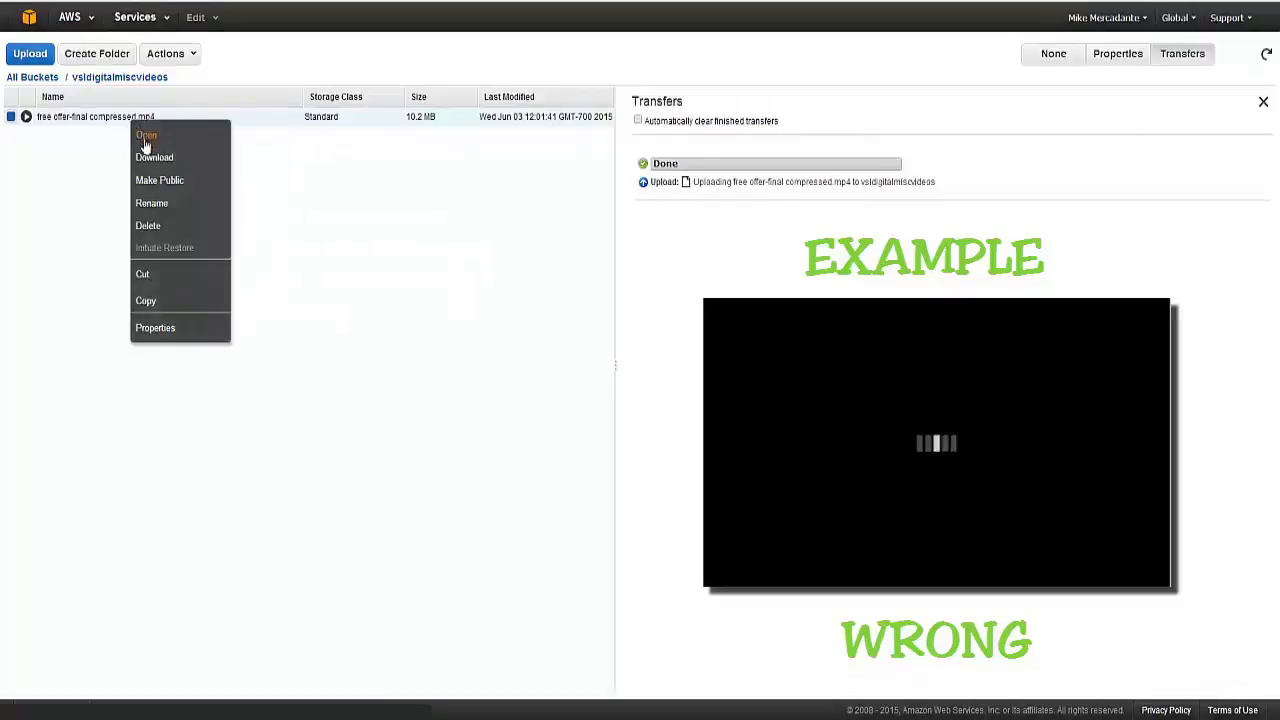
pyautogui.click(157, 181)
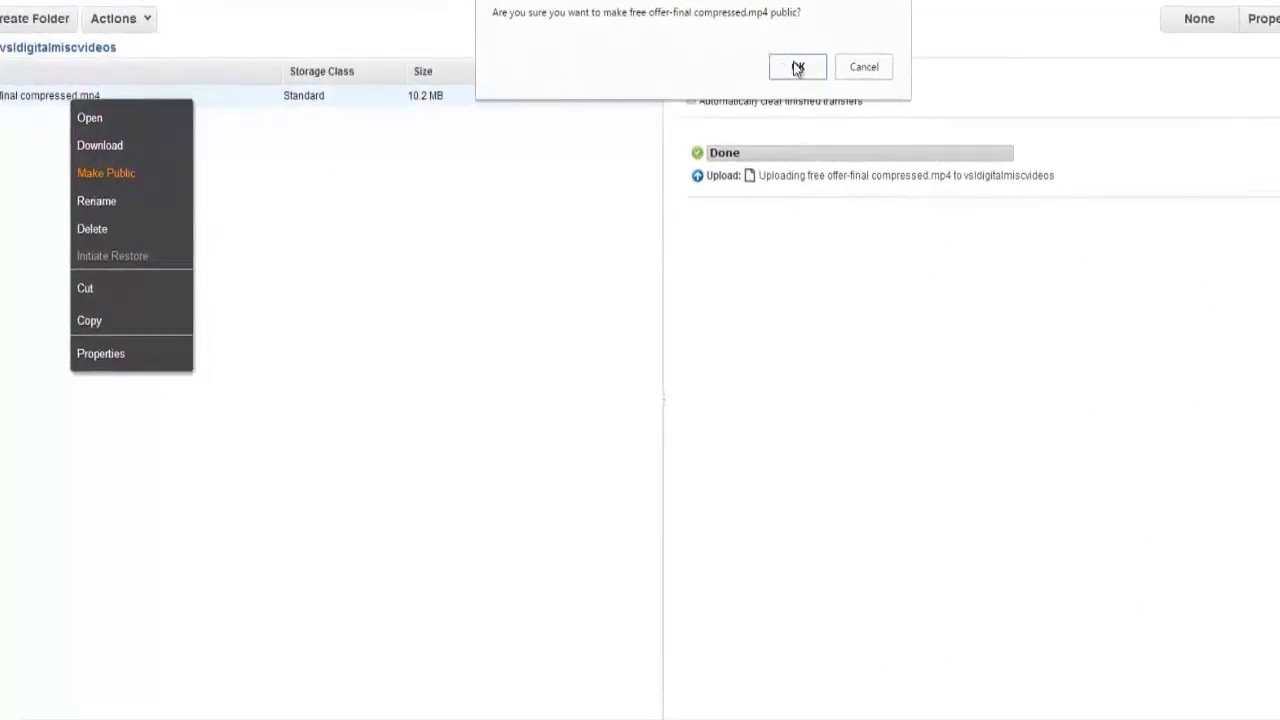
pyautogui.click(763, 71)
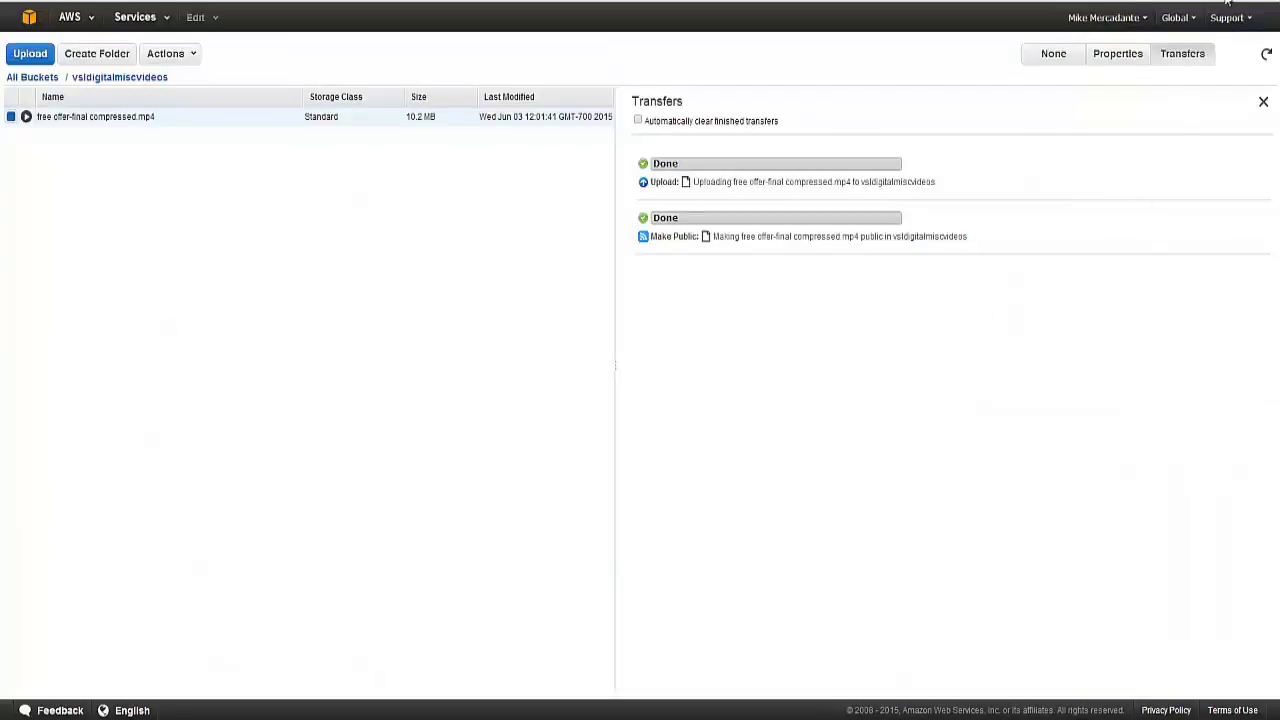
# Switch to the FTP client, open the April 07, 2015 session, and connect to the web host's vsl_digital folder.
pyautogui.click(1190, 1)
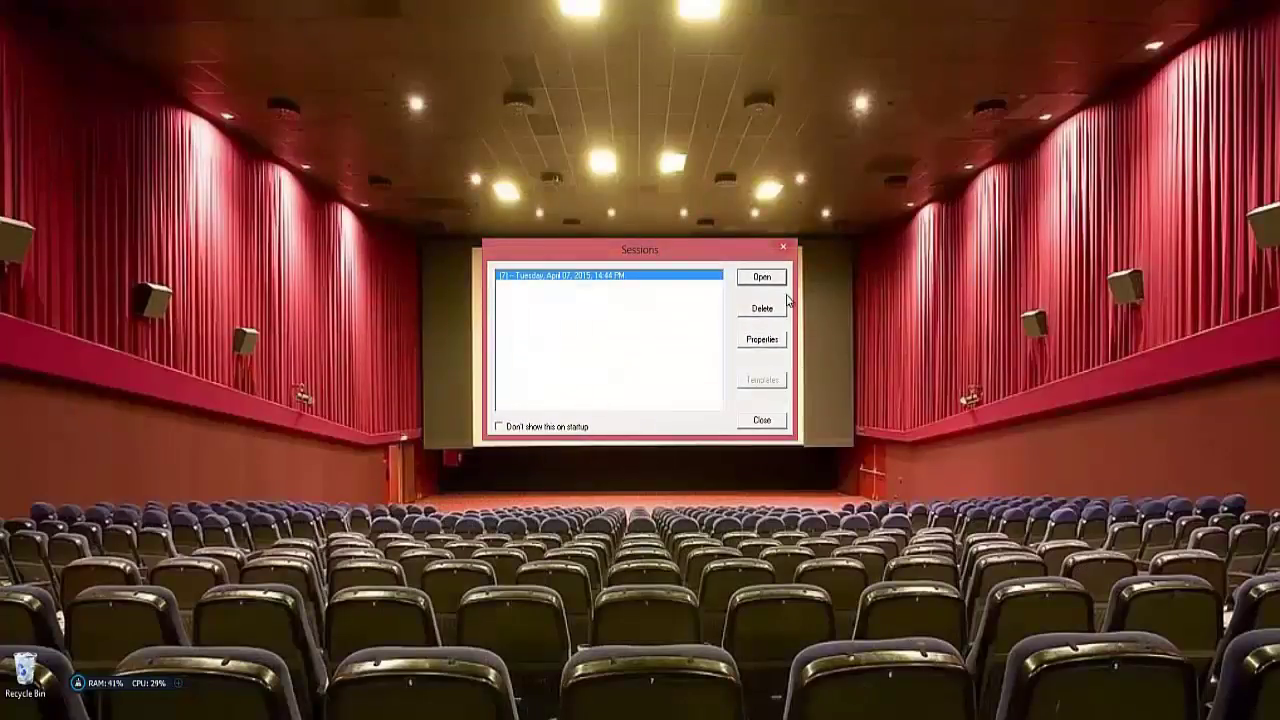
pyautogui.click(775, 278)
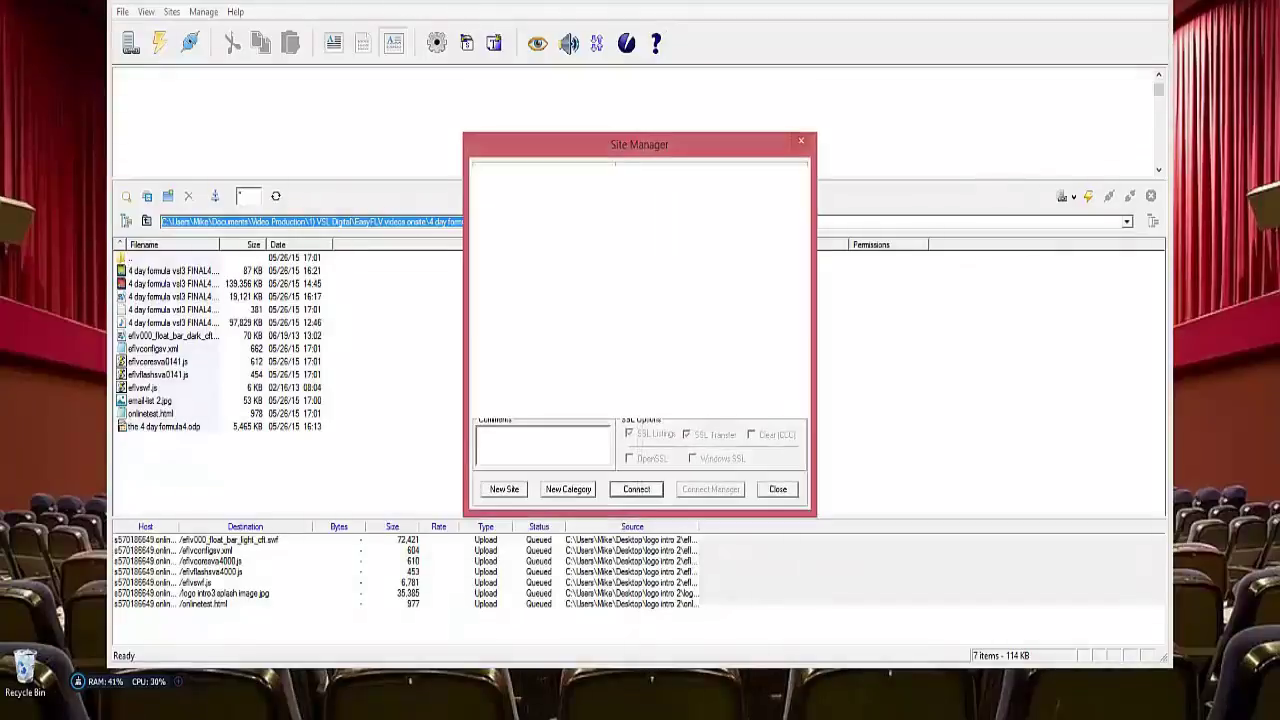
pyautogui.click(636, 489)
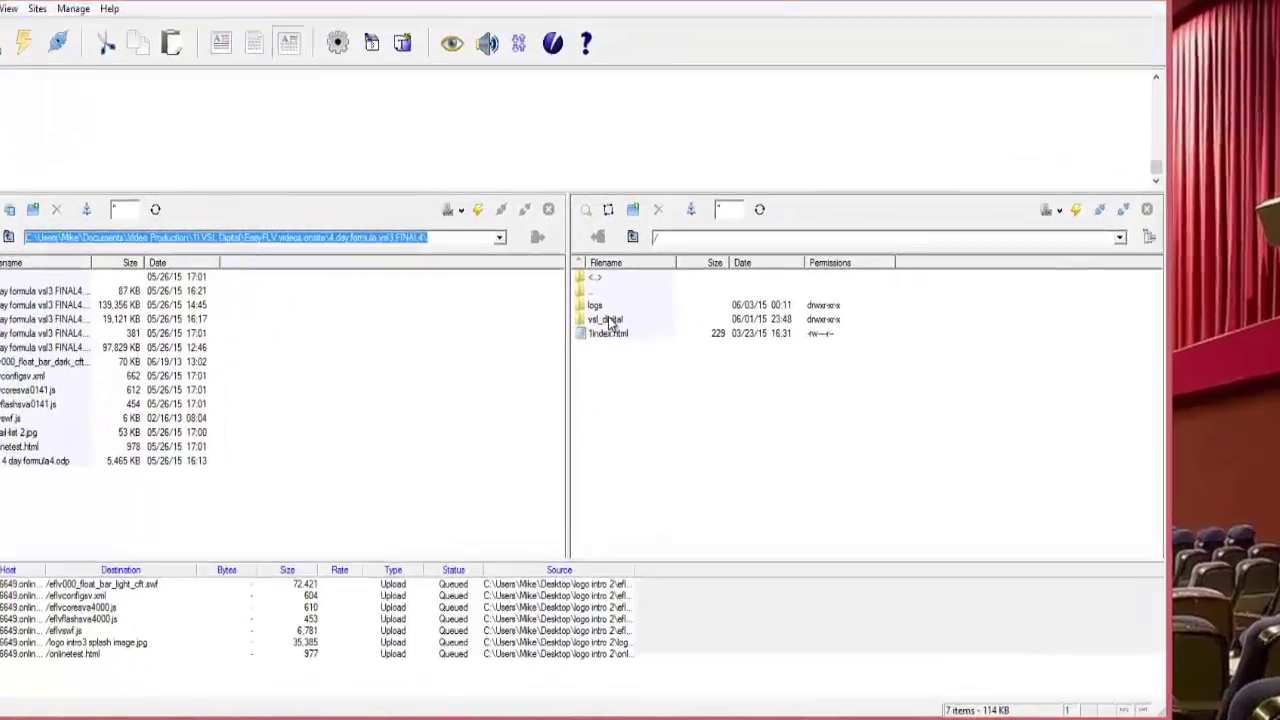
pyautogui.click(676, 295)
pyautogui.doubleClick(424, 334)
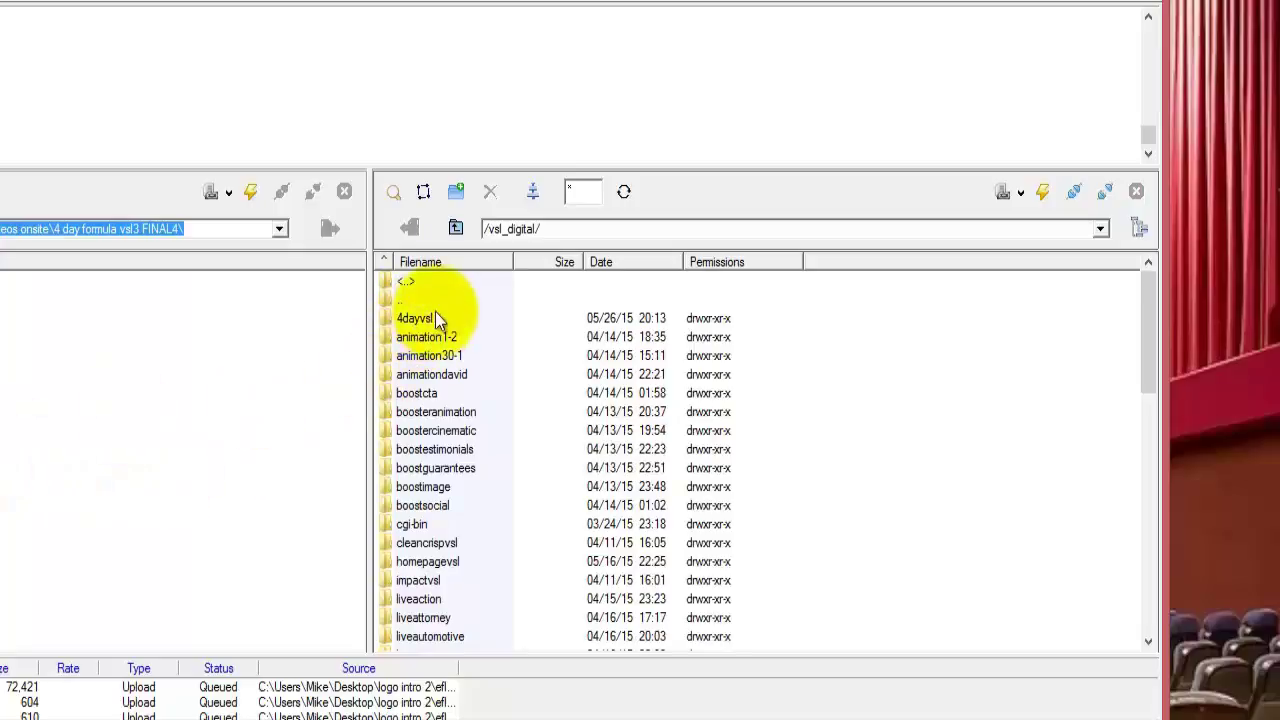
# Create a demovideo directory inside the remote vsl_digital folder, copying its name from the HTML files path in demo video.txt.
pyautogui.click(457, 196)
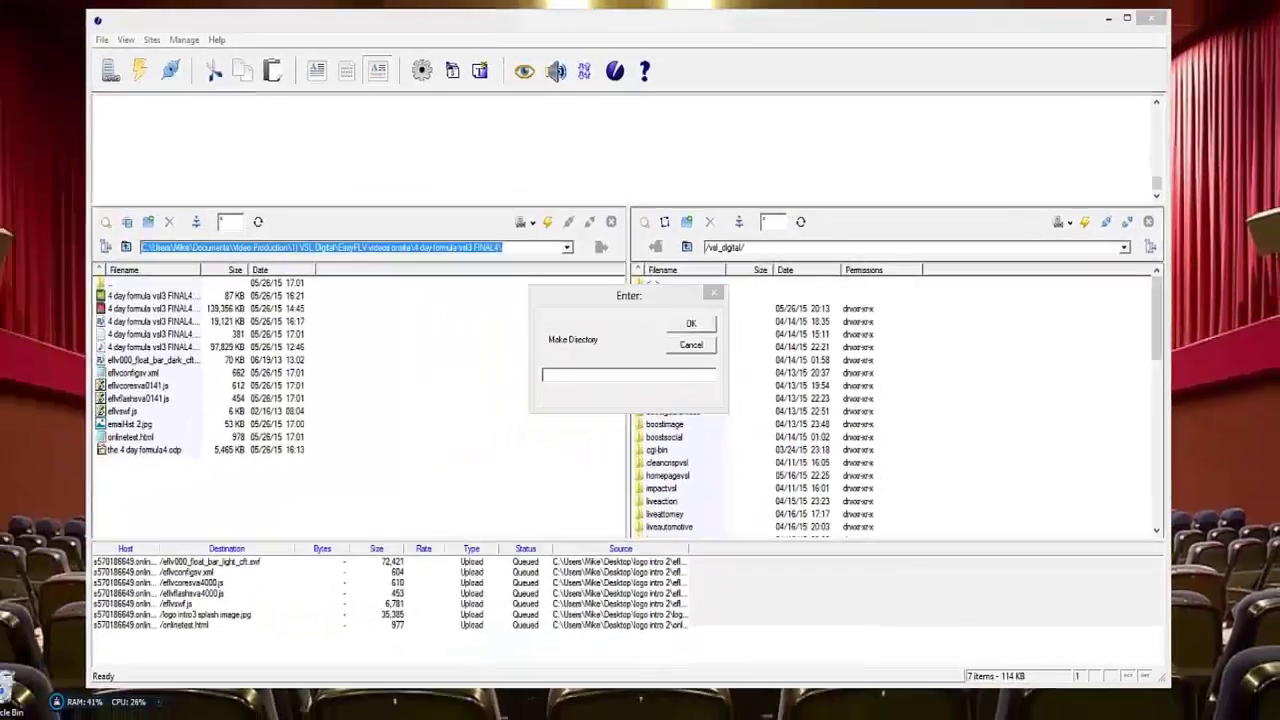
pyautogui.click(502, 715)
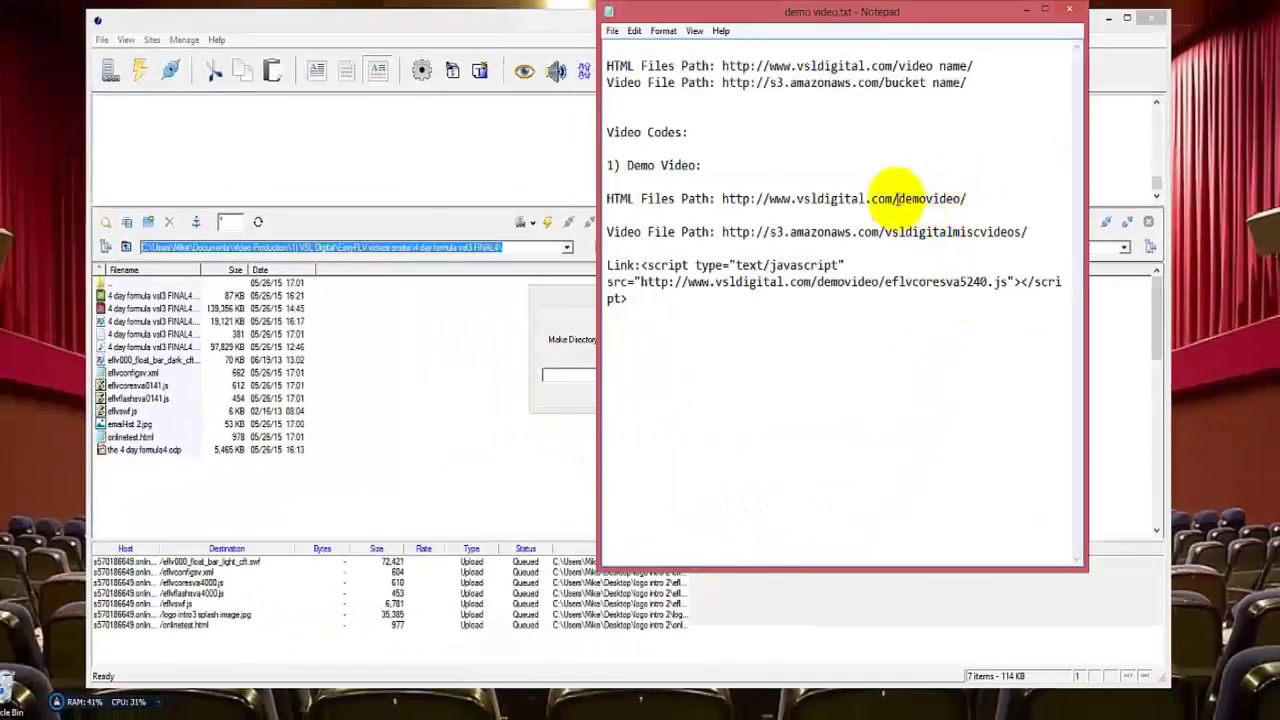
pyautogui.moveTo(897, 198); pyautogui.dragTo(960, 198)
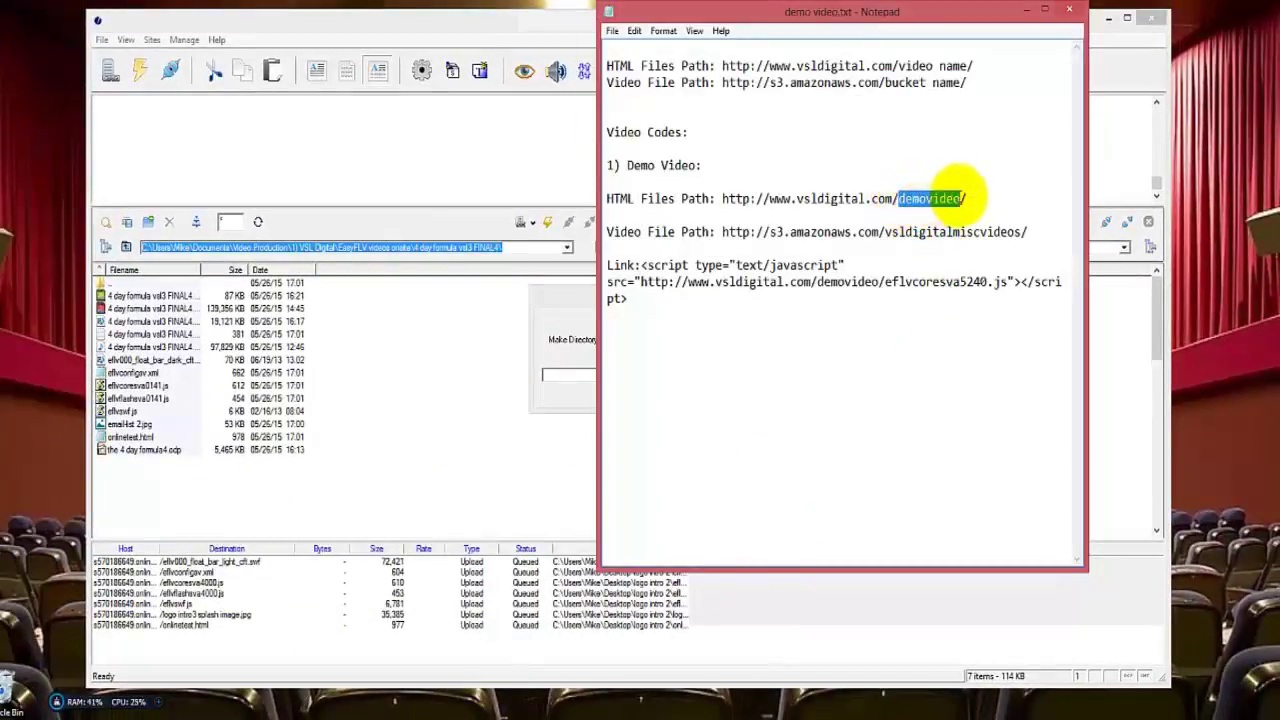
pyautogui.rightClick(945, 200)
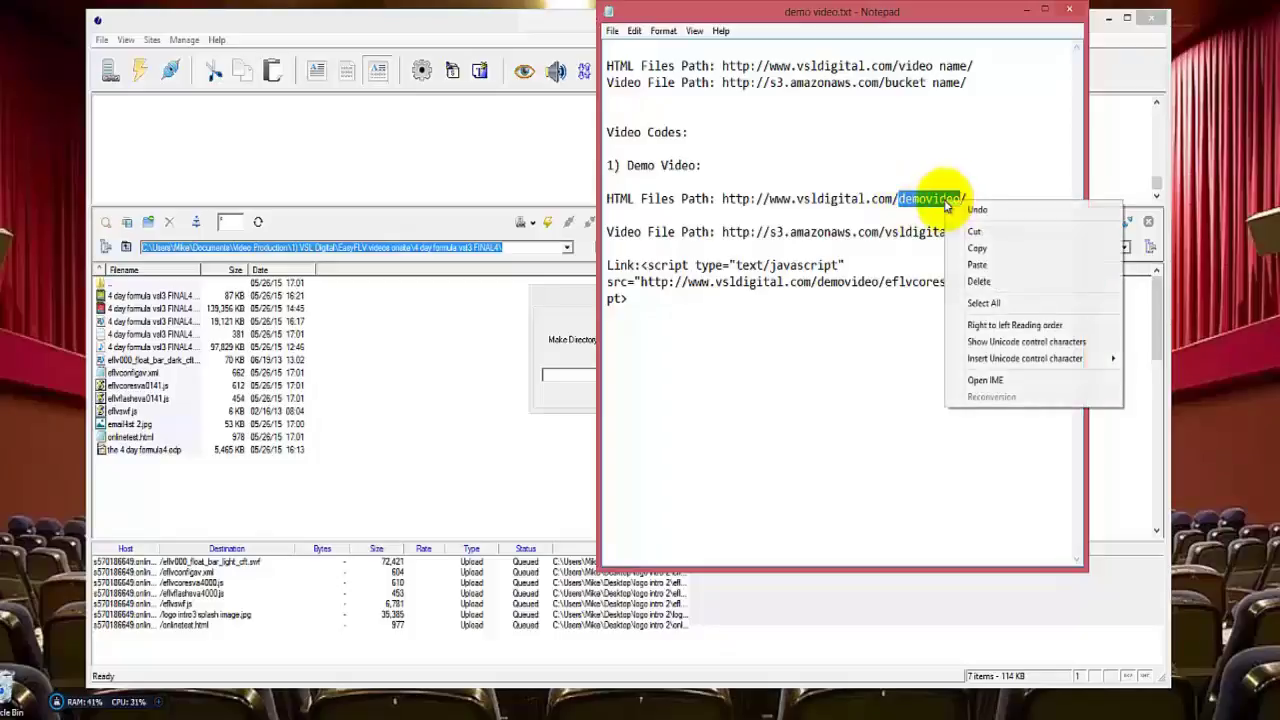
pyautogui.click(978, 248)
pyautogui.click(1005, 166)
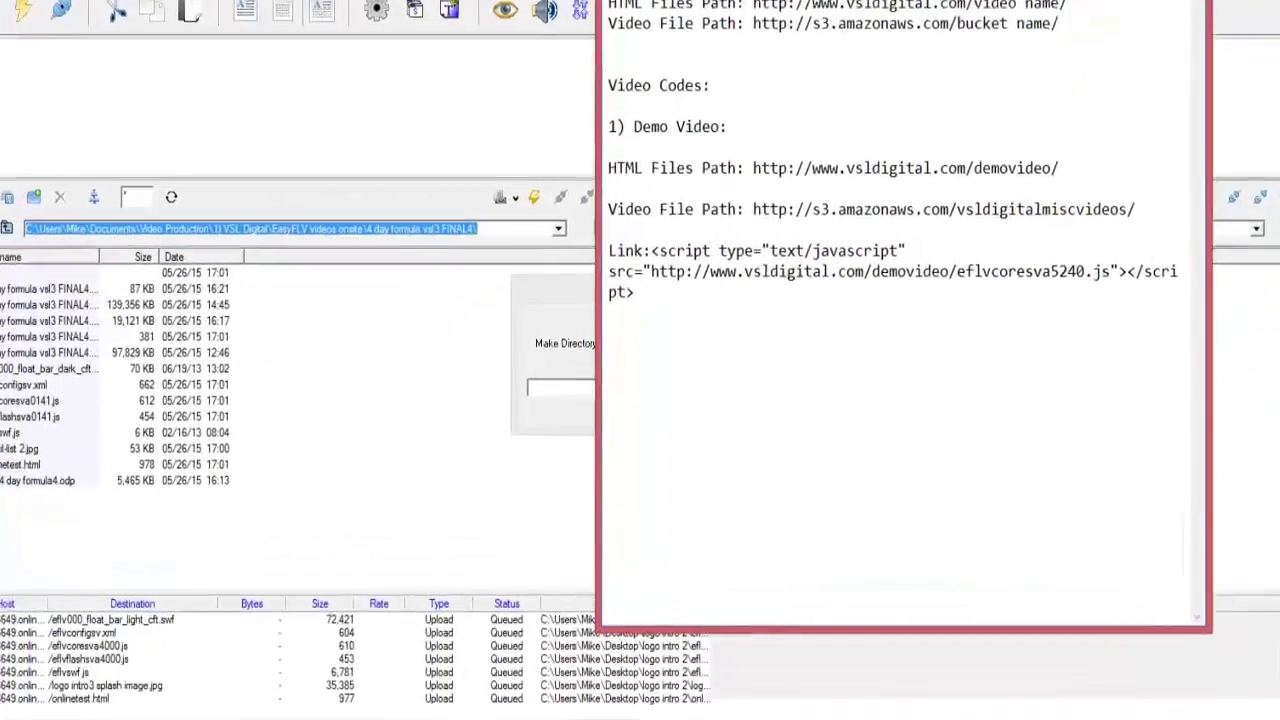
pyautogui.click(707, 381)
pyautogui.rightClick(545, 390)
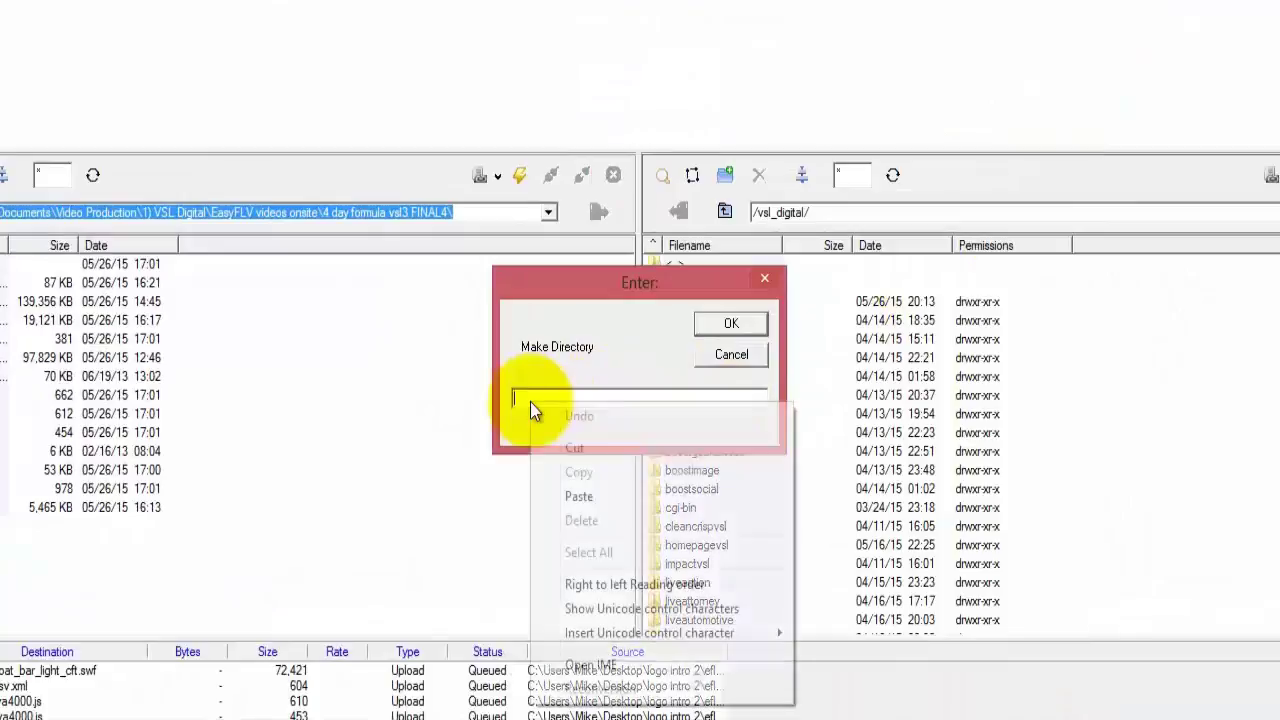
pyautogui.click(580, 497)
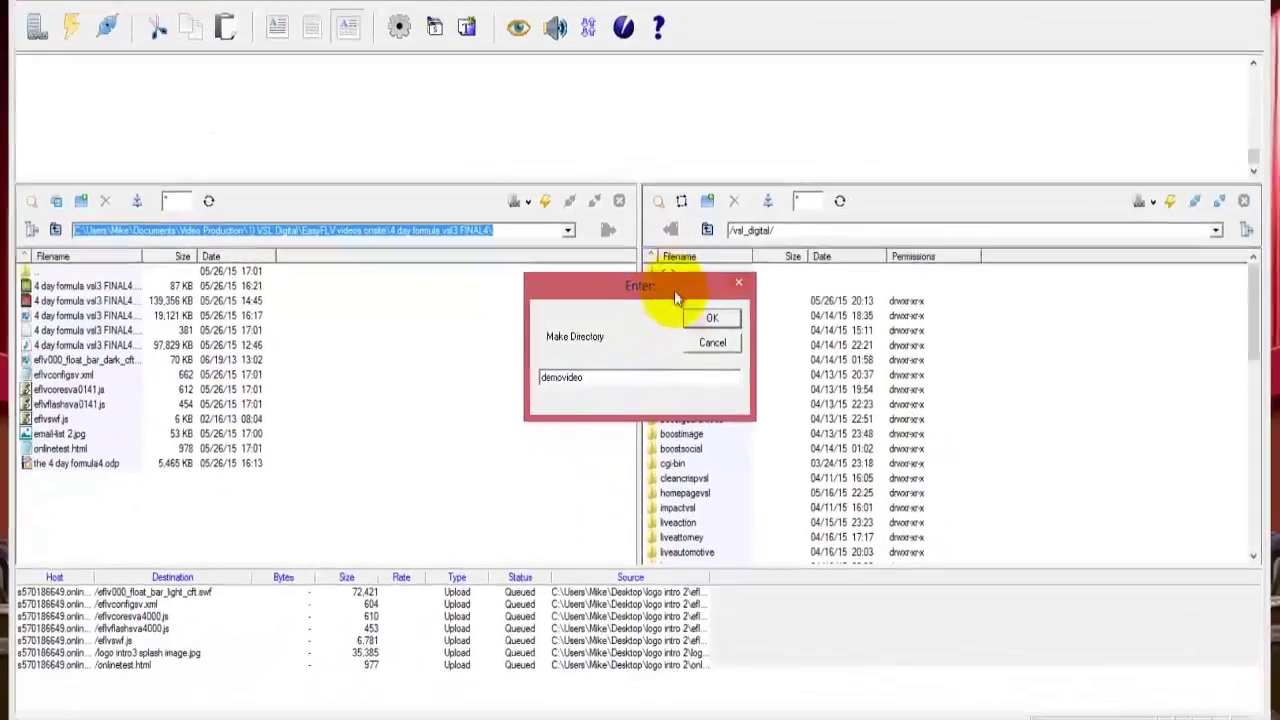
pyautogui.click(712, 318)
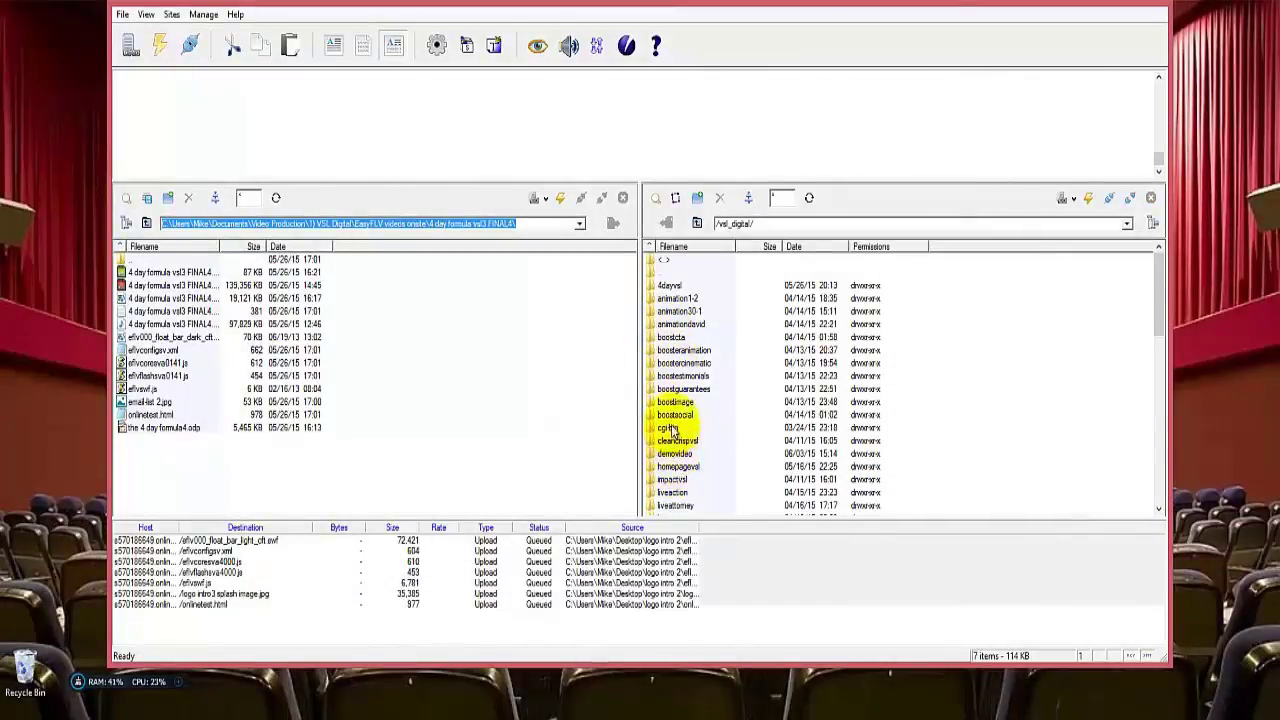
# Open the new remote demovideo folder and the local Demo Video folder under EasyFLV videos onsite for the file transfer.
pyautogui.doubleClick(675, 455)
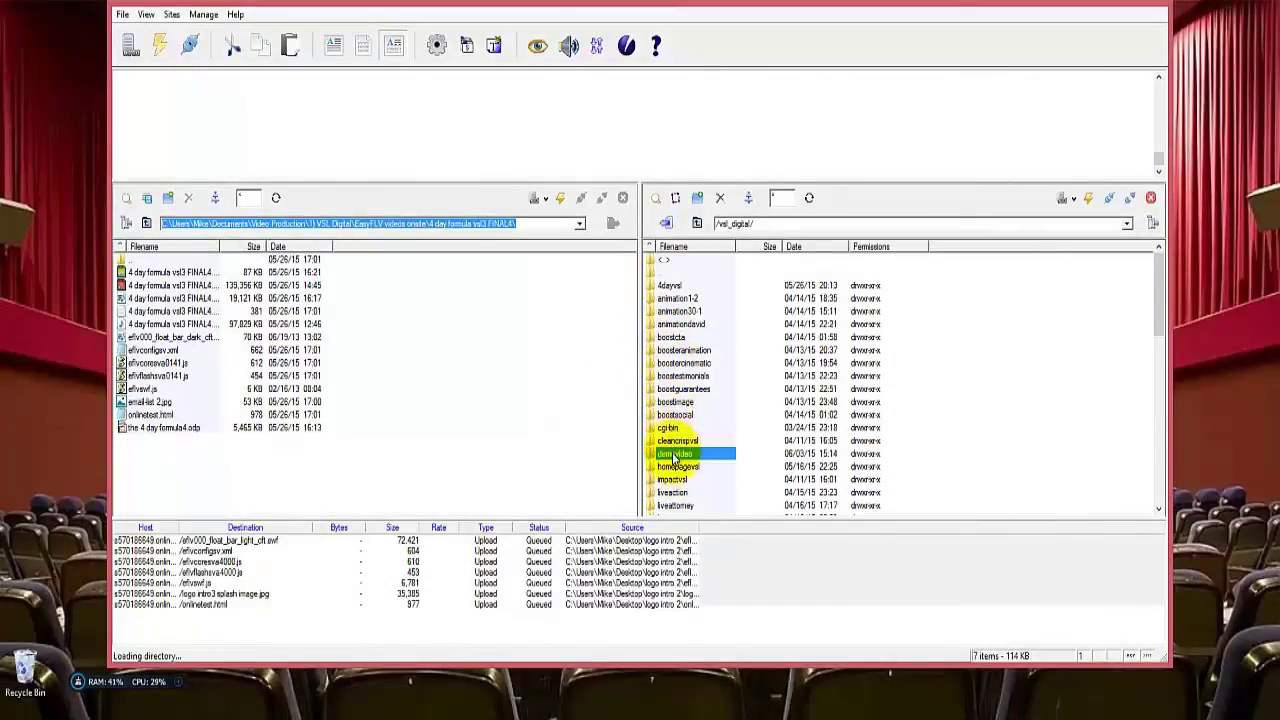
pyautogui.click(146, 223)
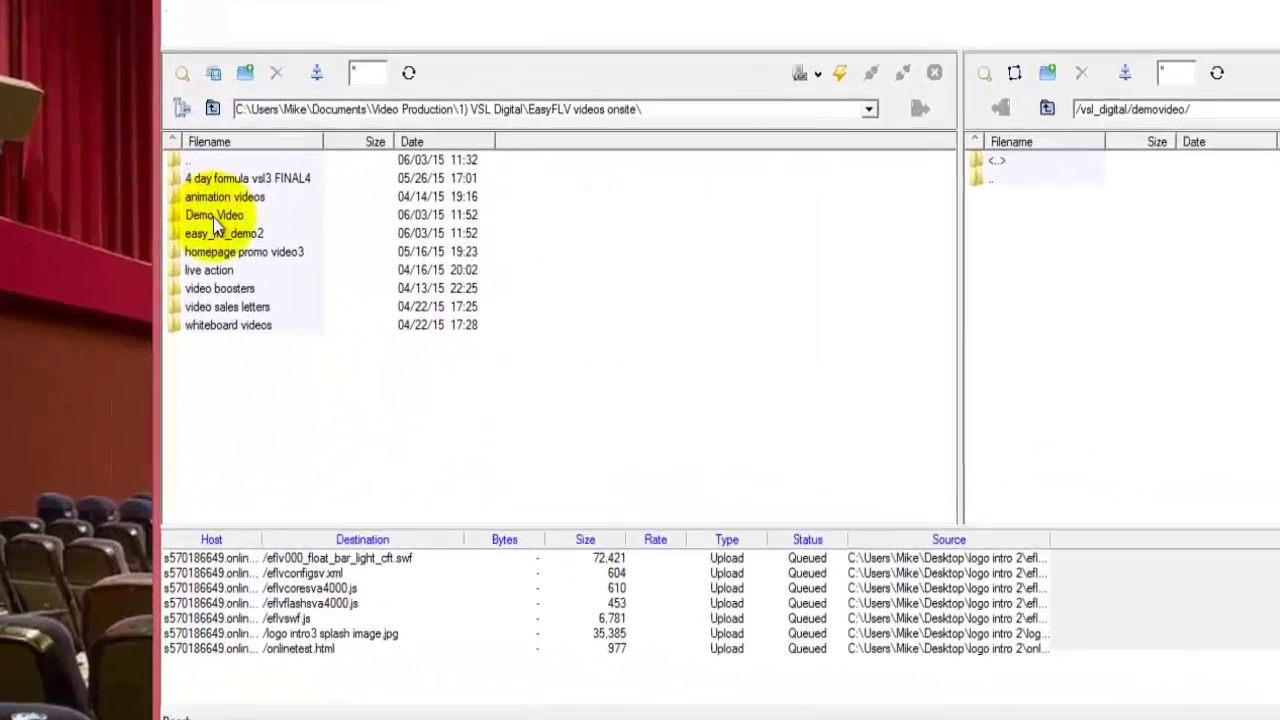
pyautogui.doubleClick(147, 298)
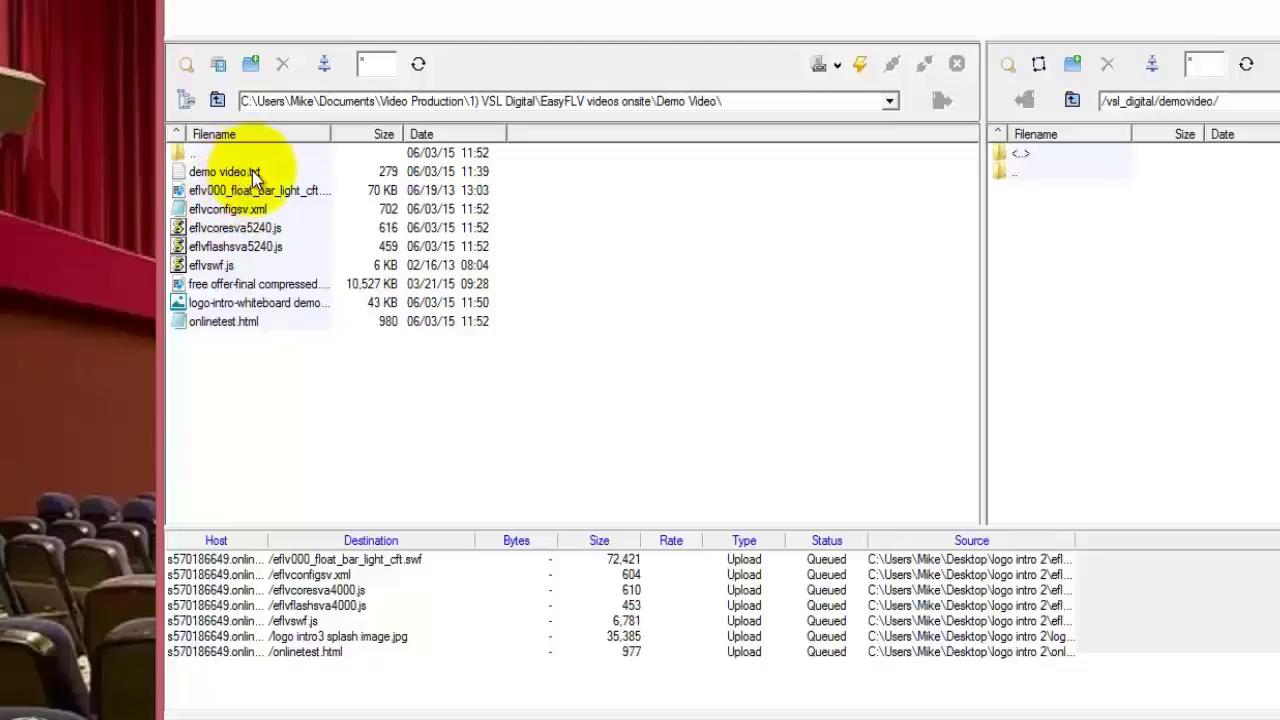
# Upload eflv000_float_bar_light_cft.swf and eflvconfigsv.xml from the local Demo Video folder to the remote demovideo folder.
pyautogui.click(252, 190)
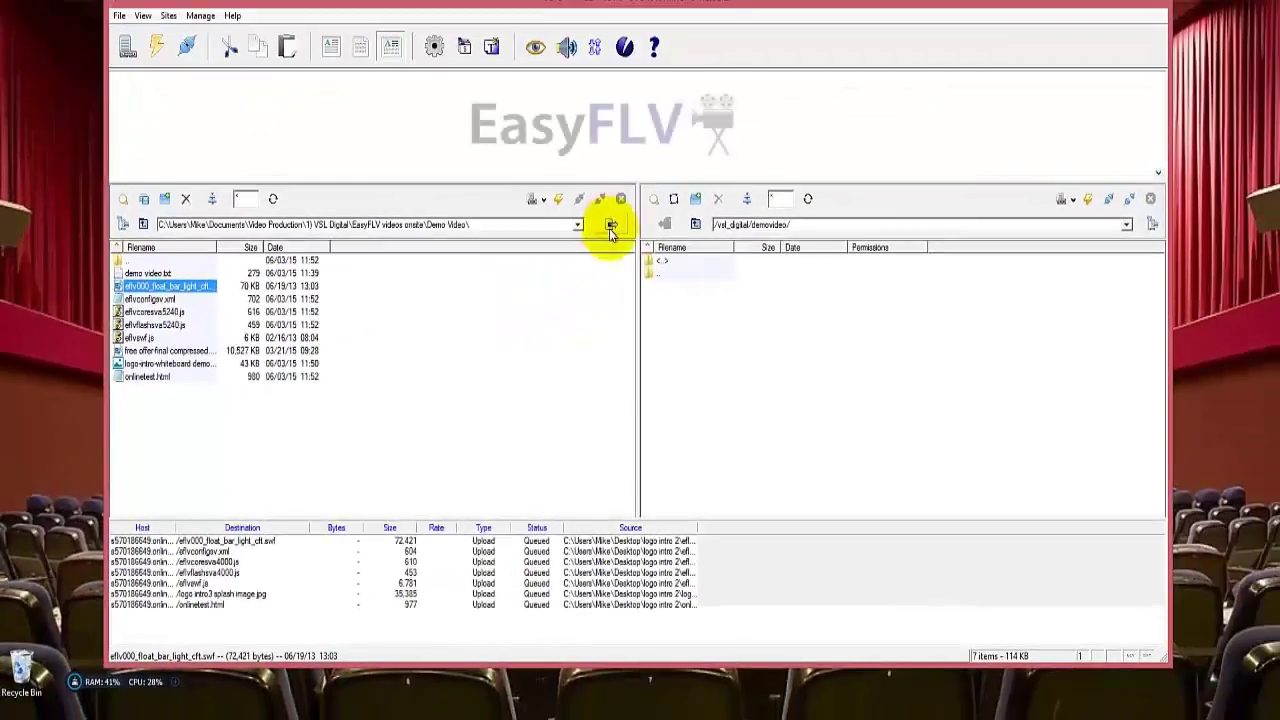
pyautogui.click(943, 83)
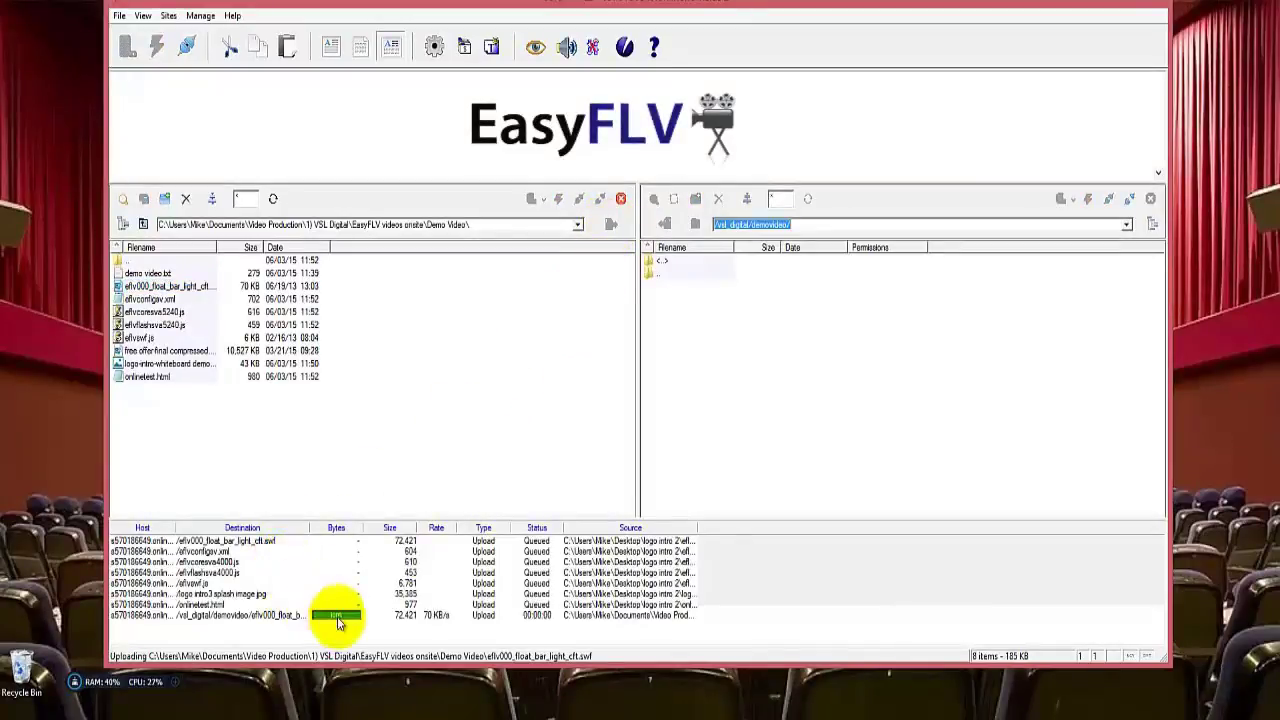
pyautogui.click(172, 300)
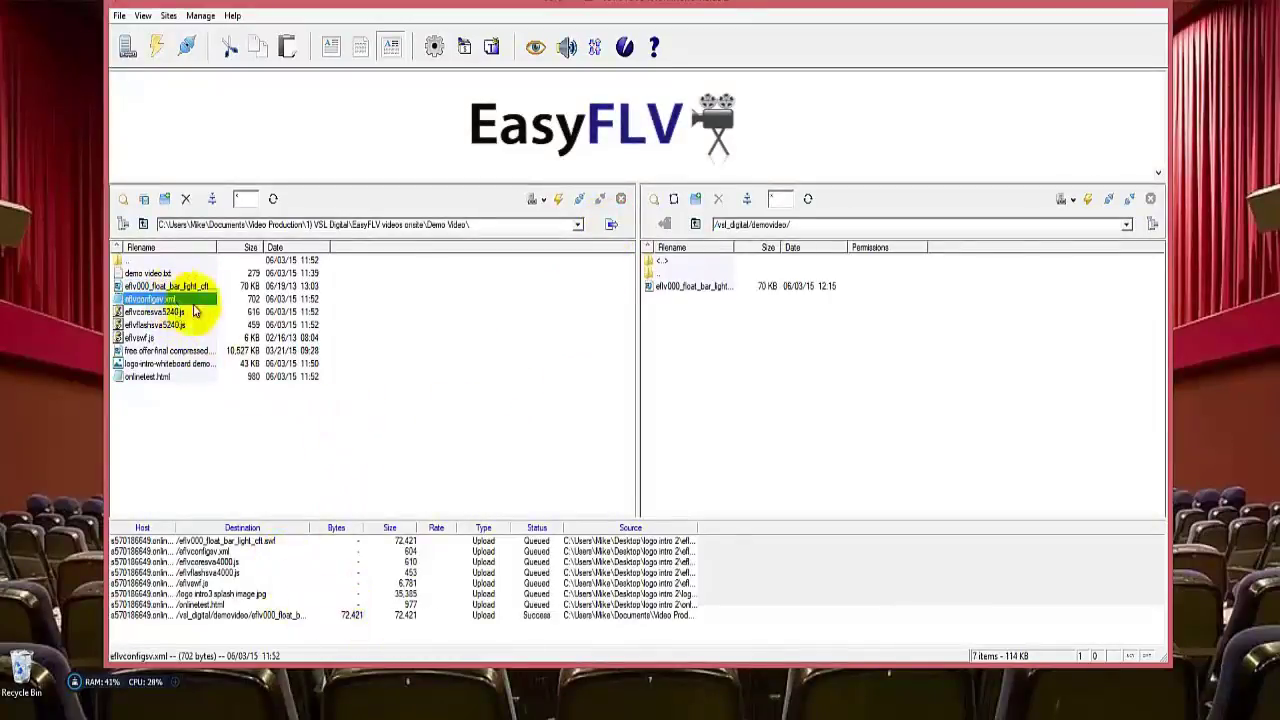
pyautogui.click(610, 224)
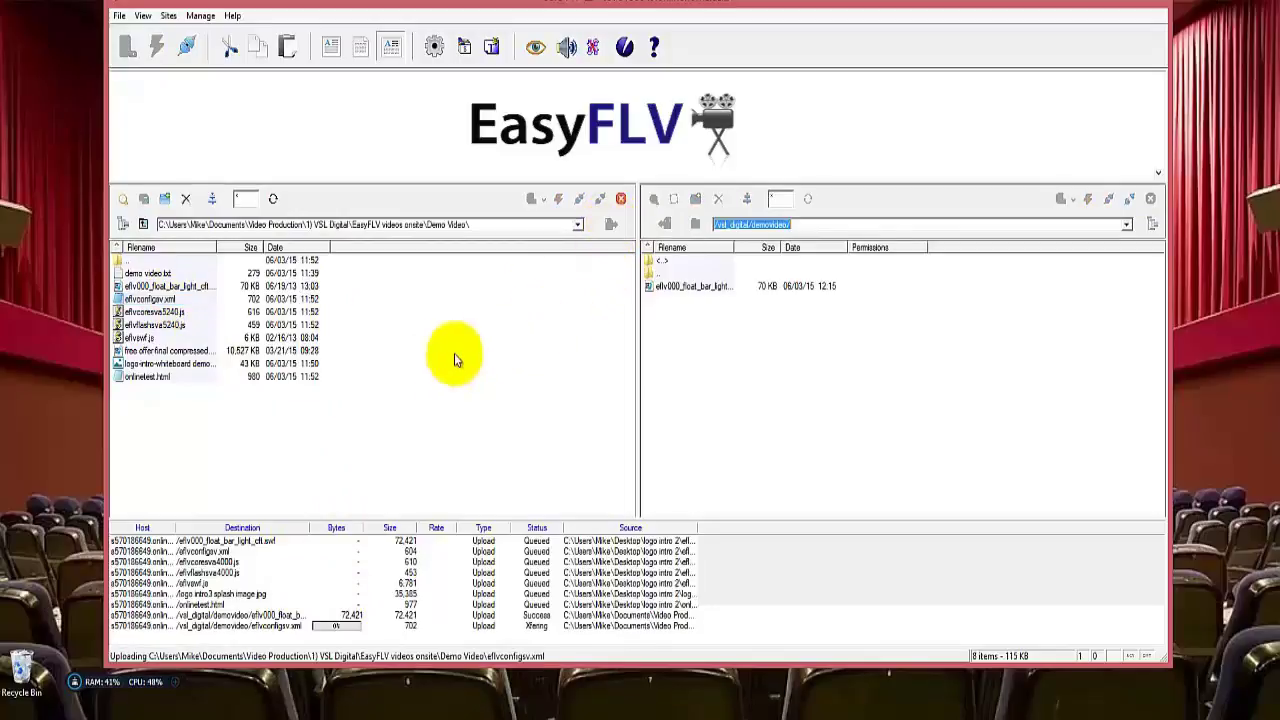
# Upload the three scripts eflvcoresva5240.js, eflvflashsva5240.js and eflvswf.js to the remote demovideo folder.
pyautogui.click(180, 312)
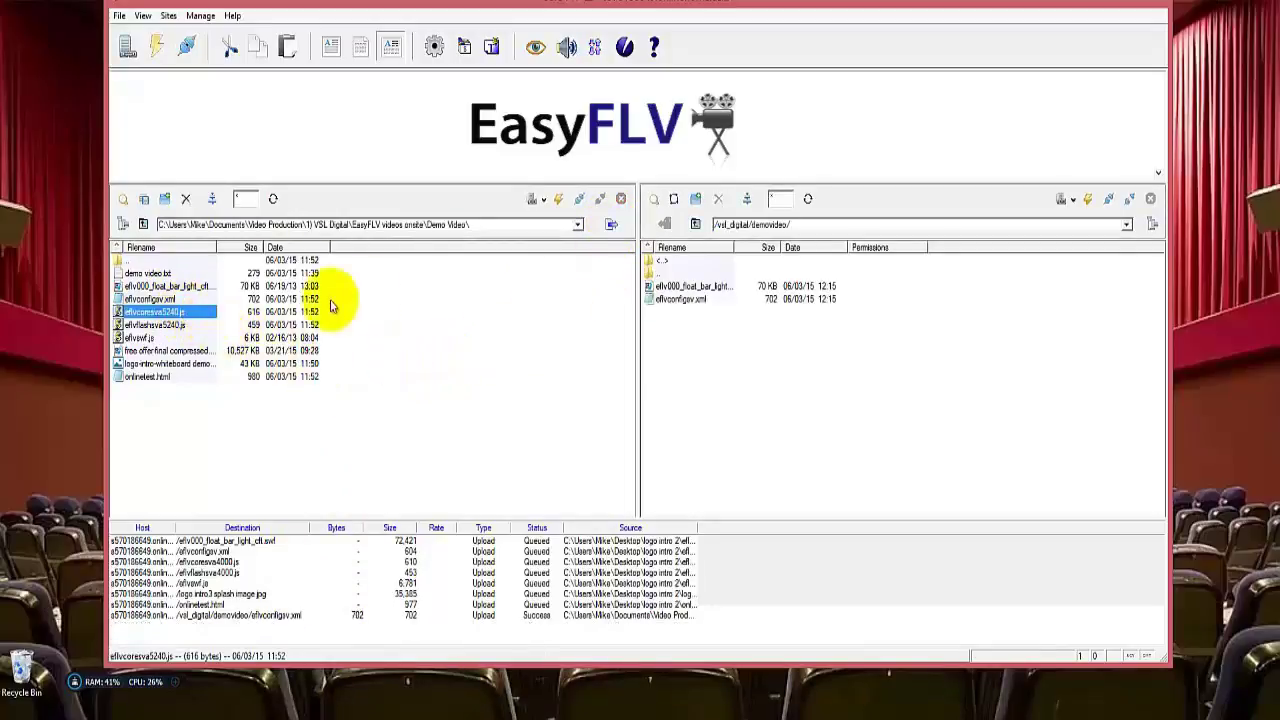
pyautogui.click(610, 224)
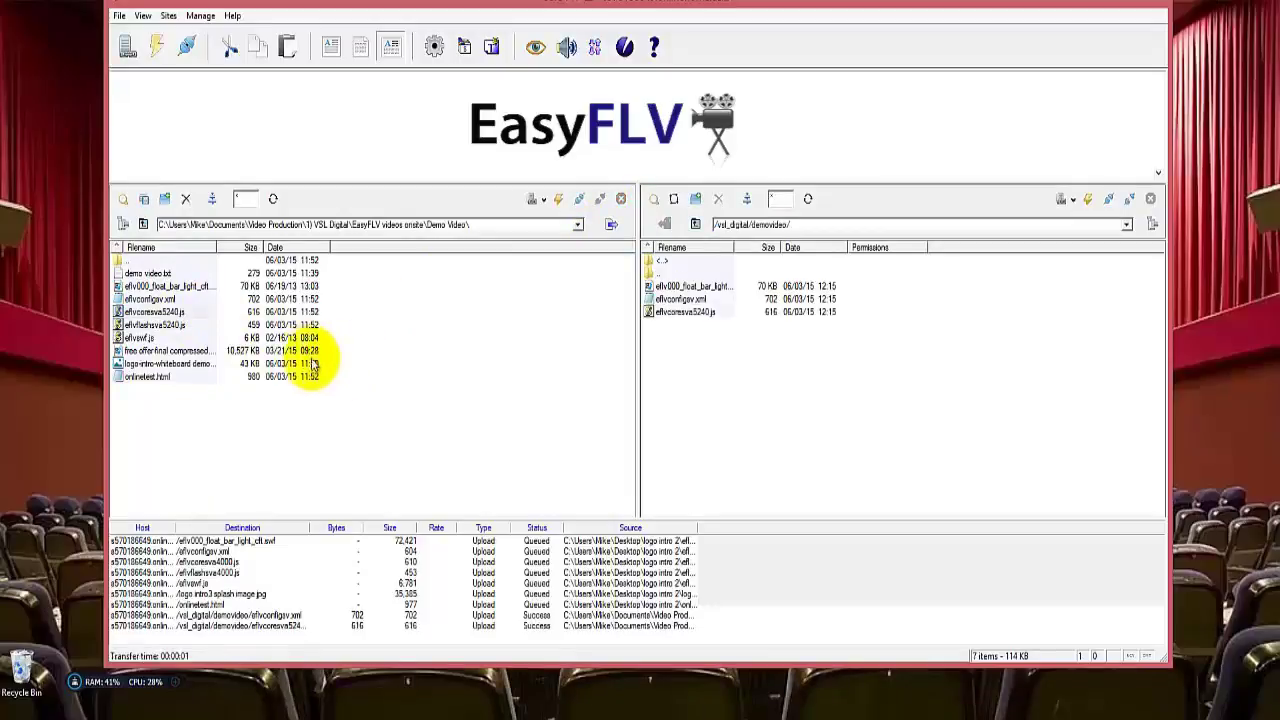
pyautogui.click(190, 325)
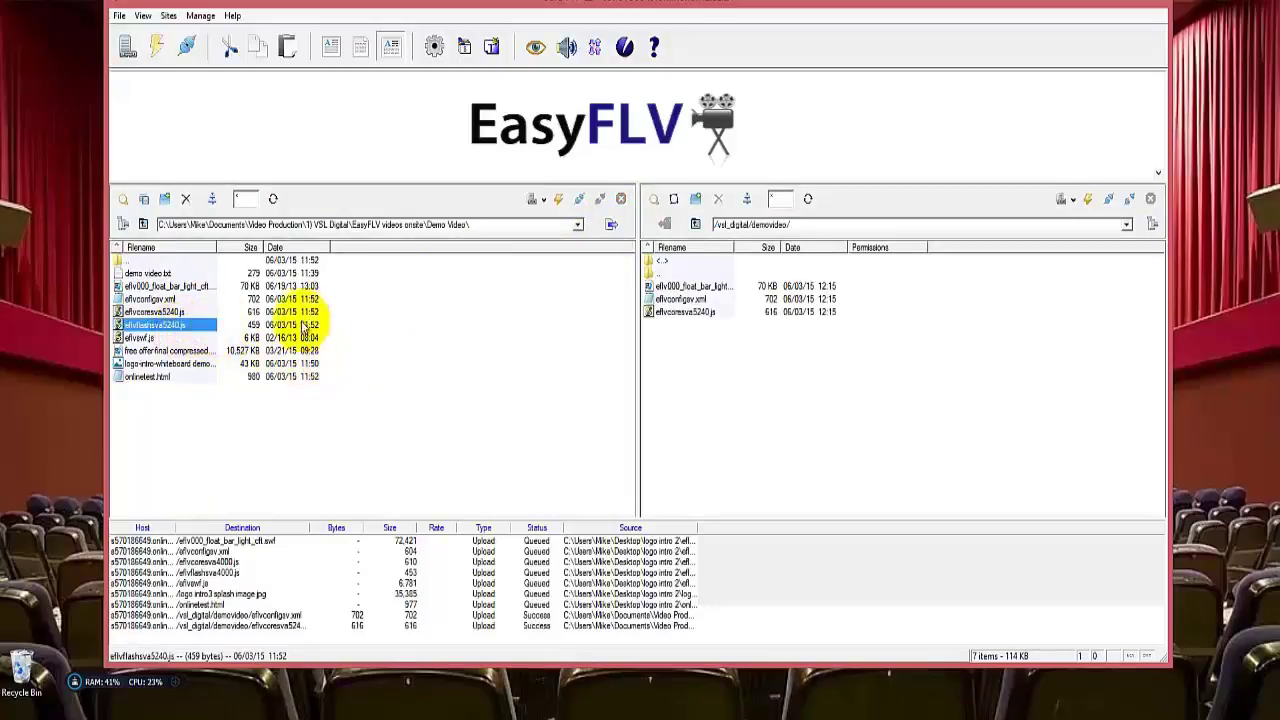
pyautogui.click(610, 224)
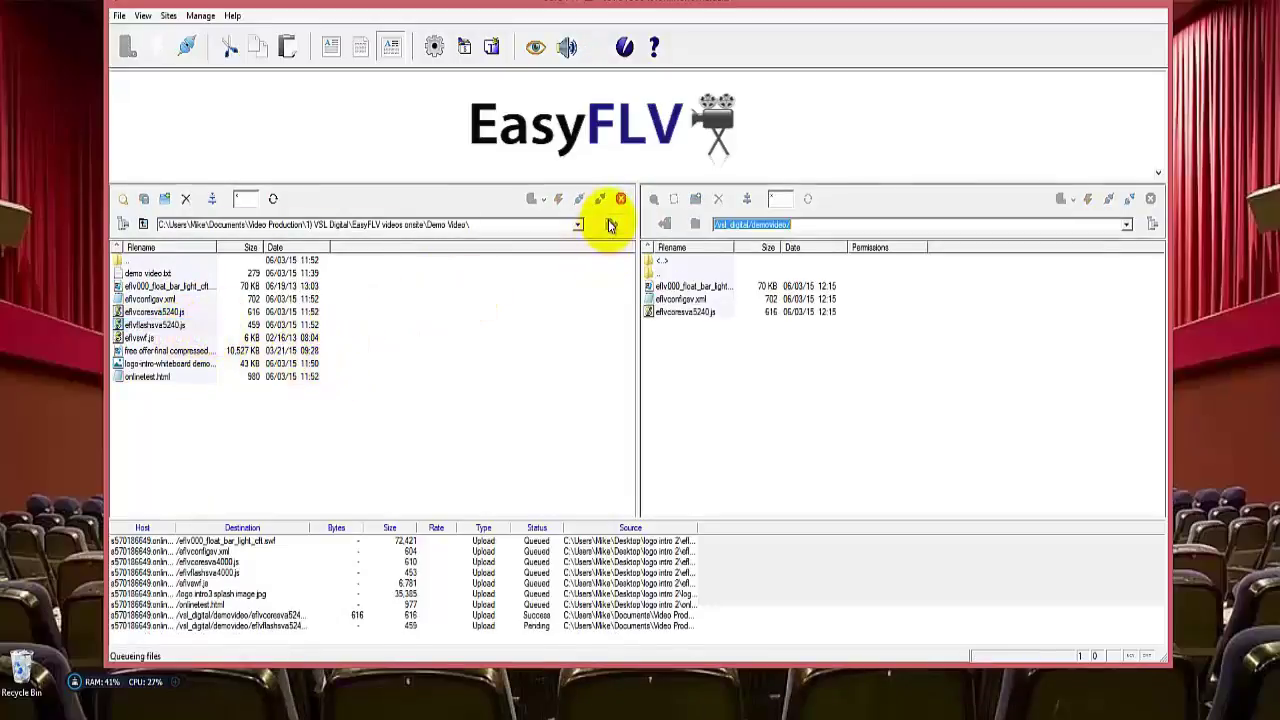
pyautogui.click(145, 340)
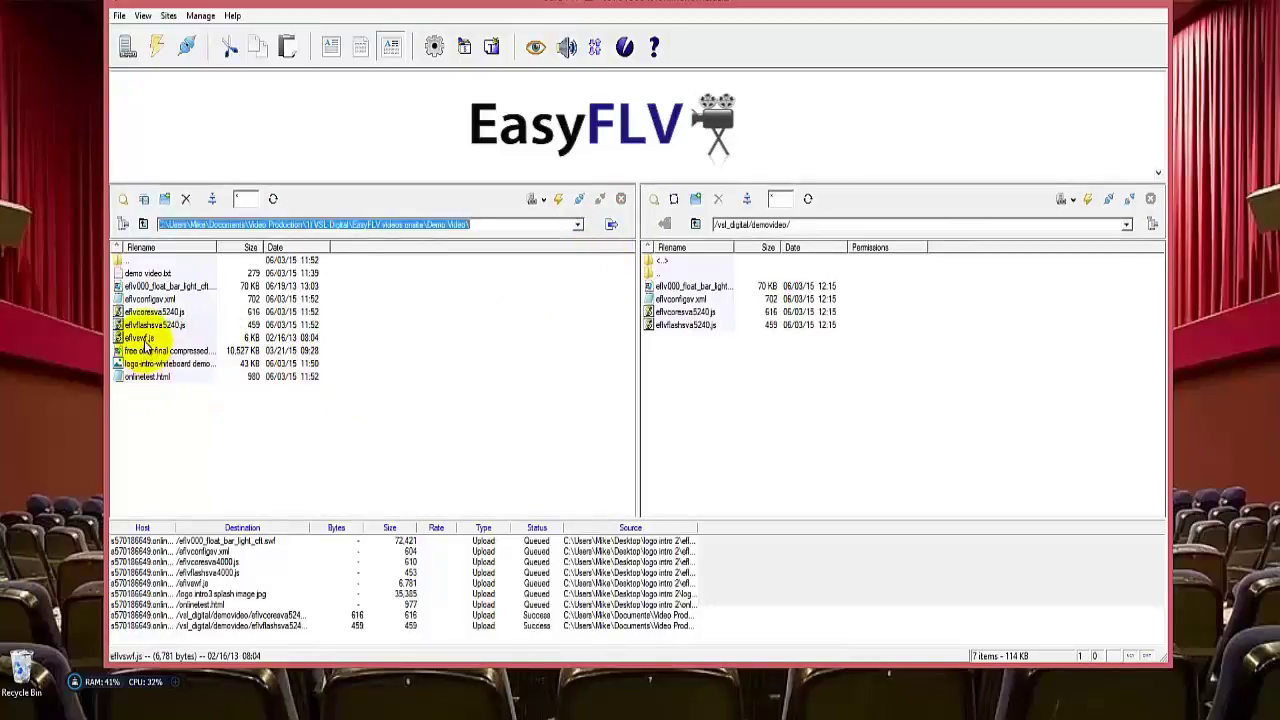
pyautogui.click(610, 224)
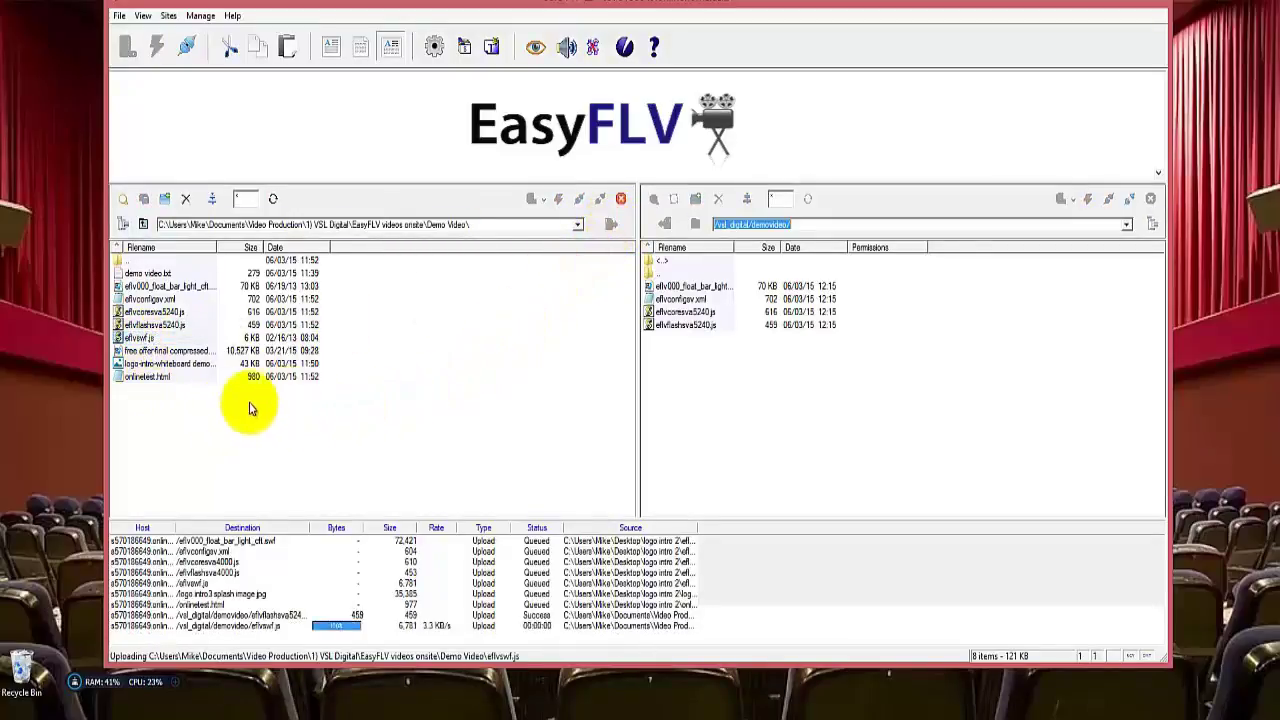
# Upload logo-intro-whiteboard demo.jpg and onlinetest.html to the remote demovideo folder, and exit the FTP client.
pyautogui.click(190, 367)
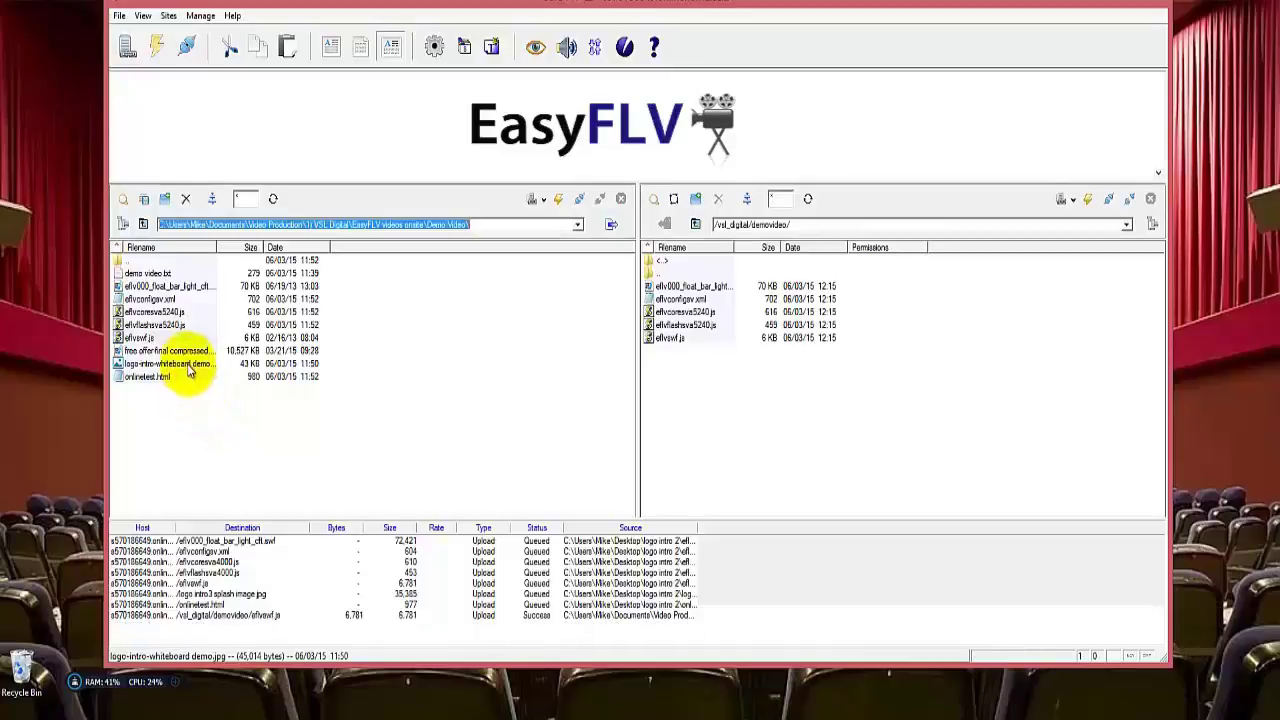
pyautogui.click(609, 225)
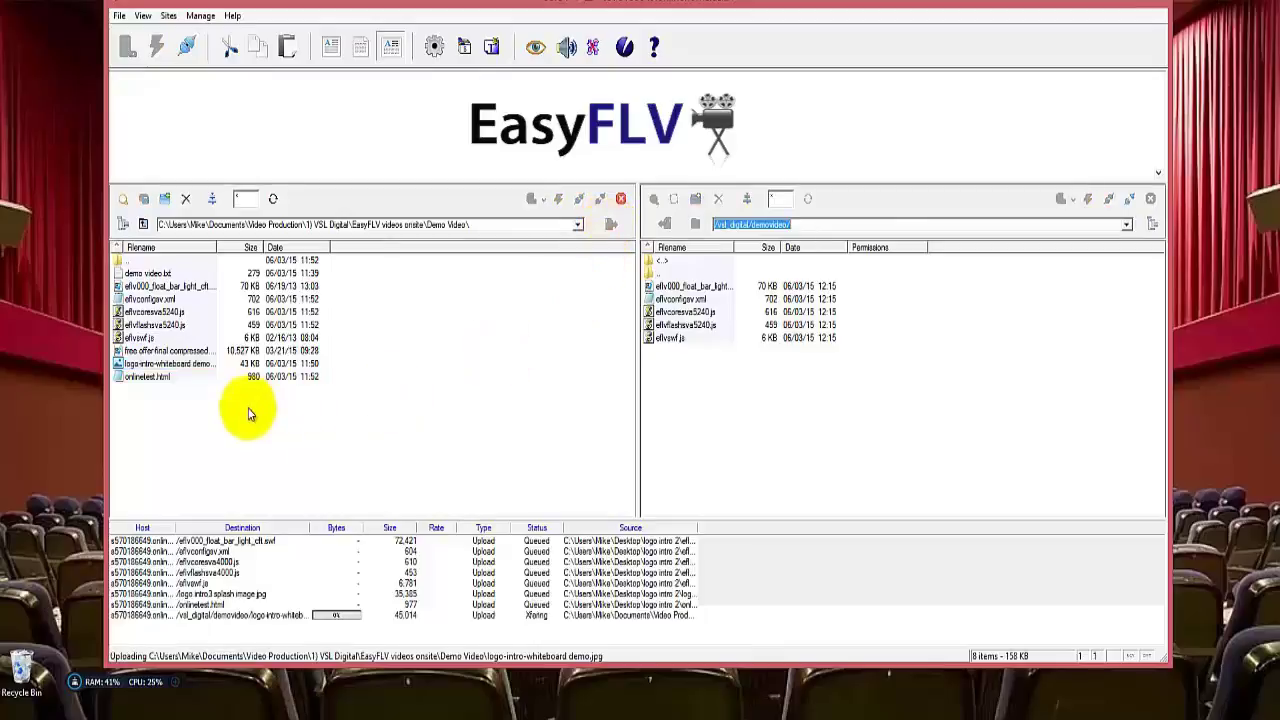
pyautogui.click(152, 379)
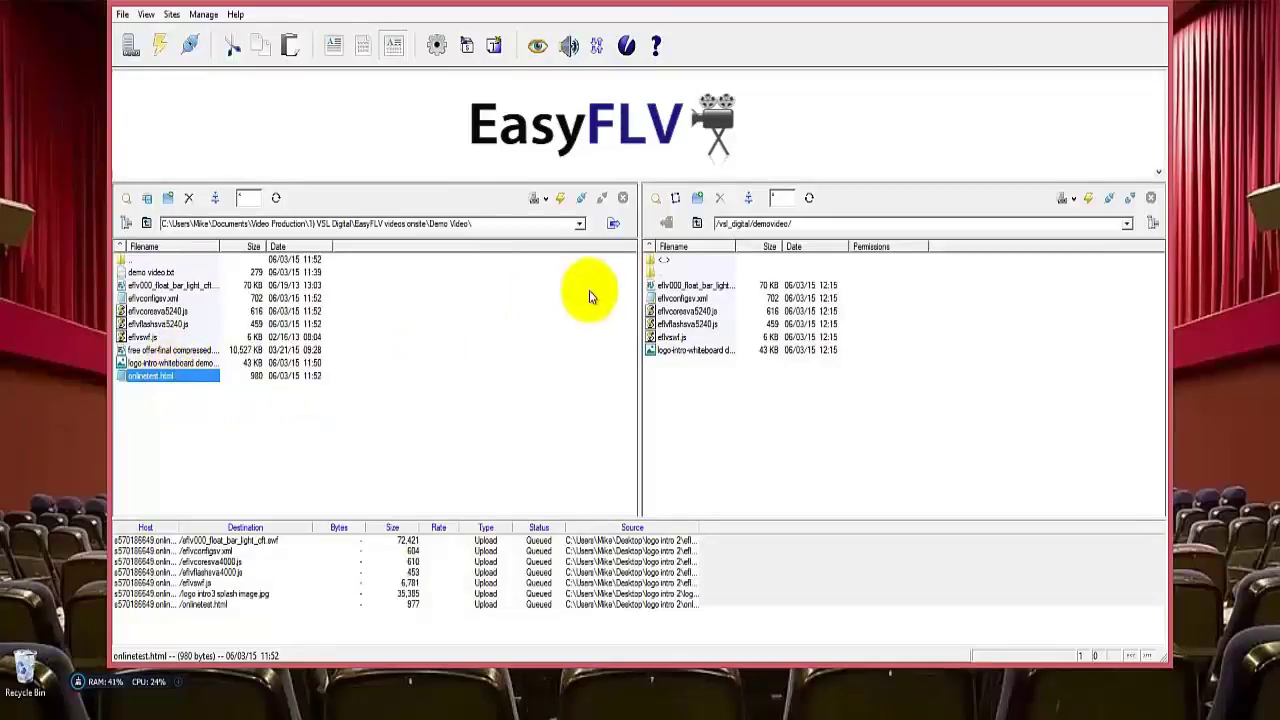
pyautogui.click(611, 223)
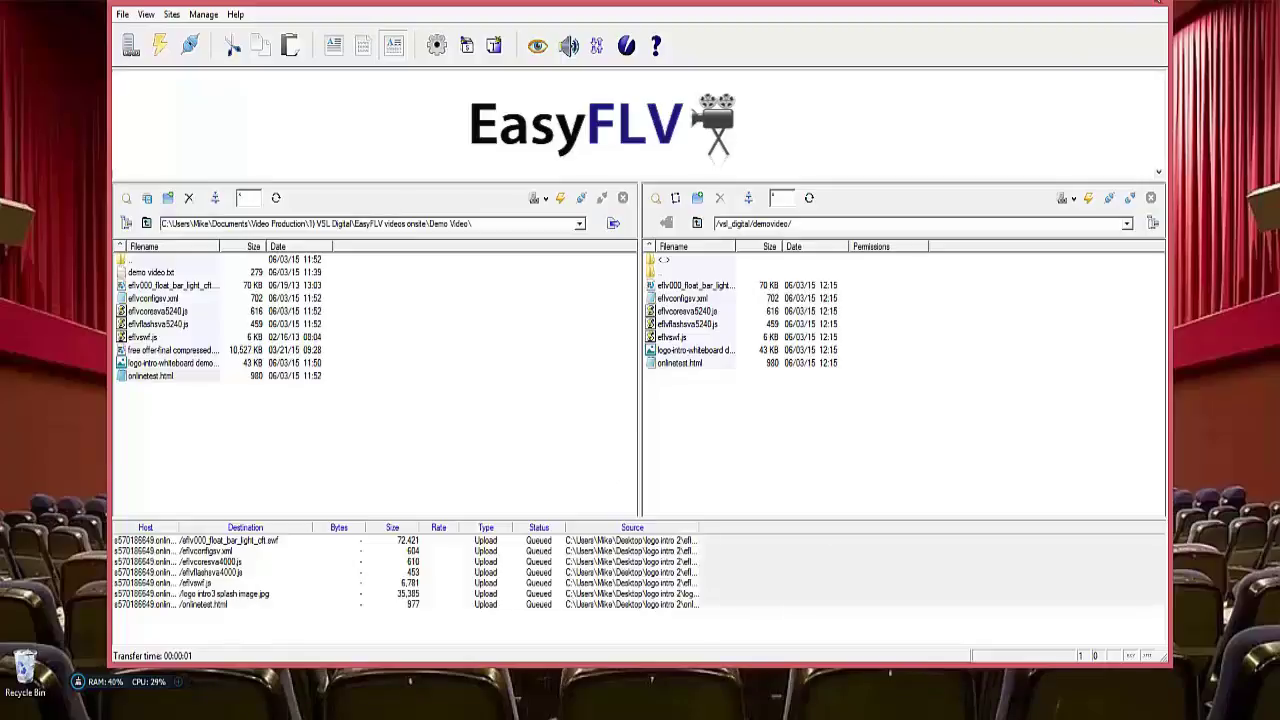
pyautogui.click(1157, 5)
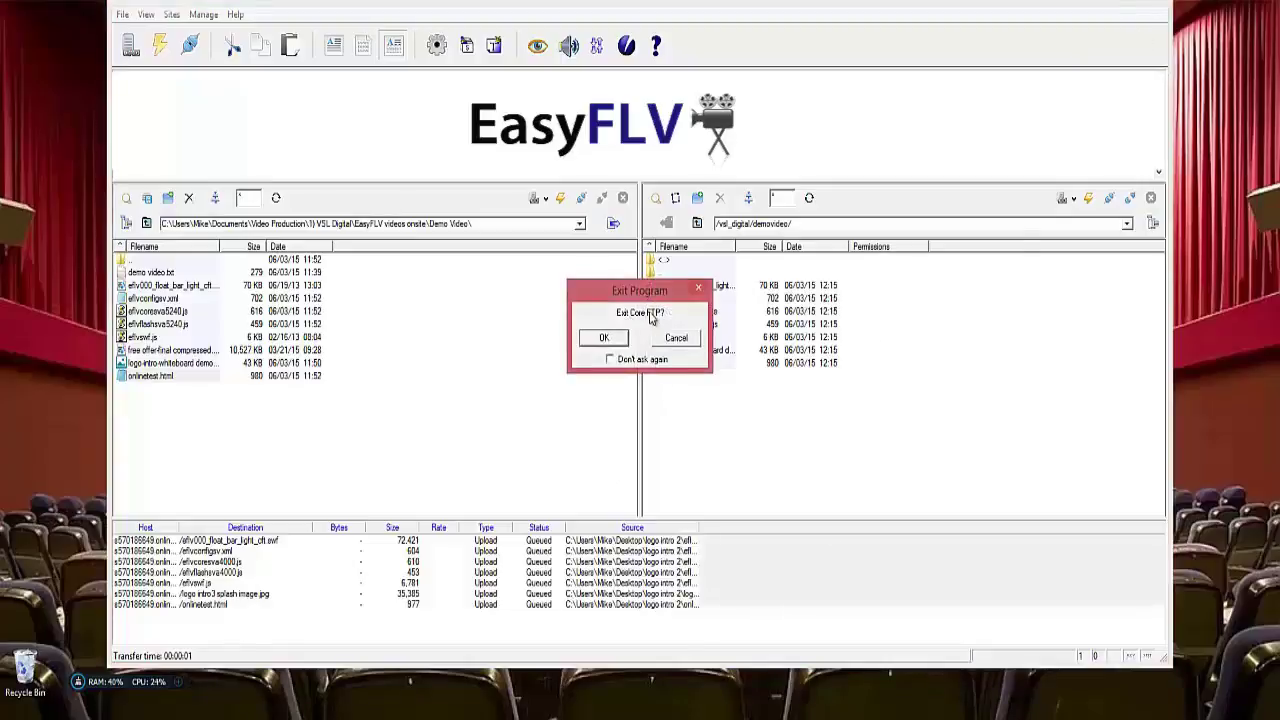
pyautogui.click(604, 339)
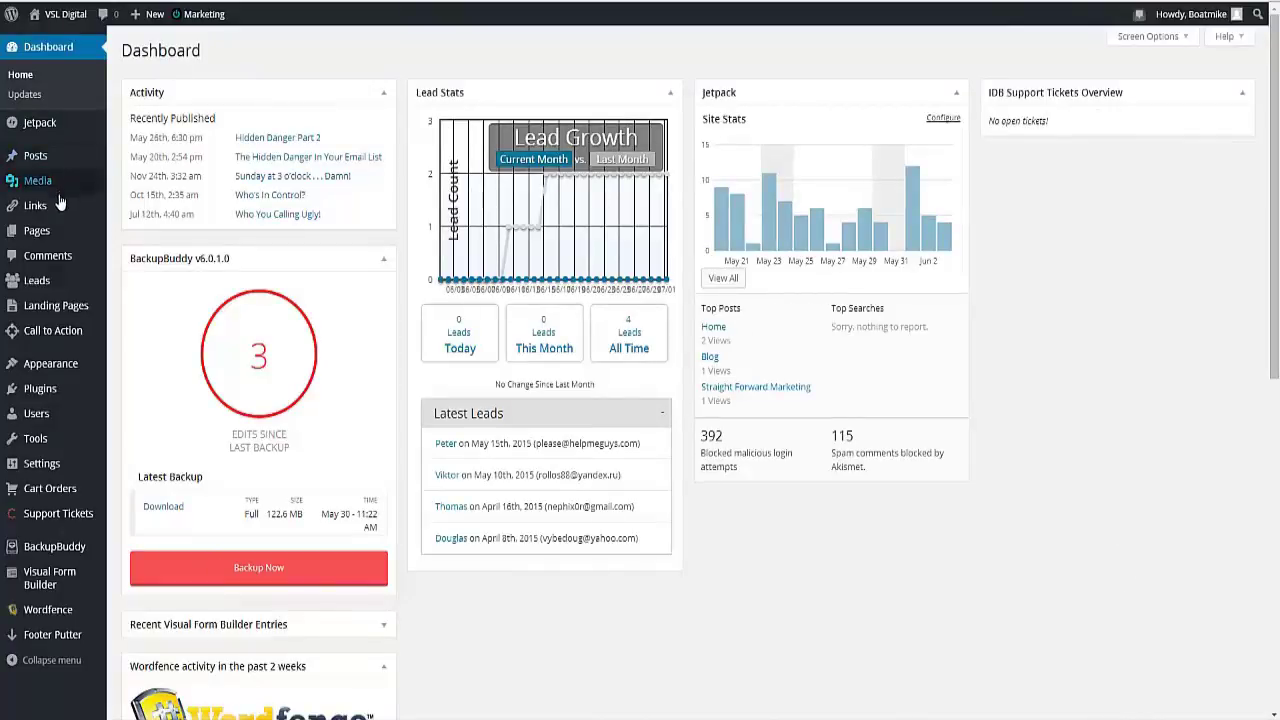
# In the WordPress site admin, find Video Test Page in the pages list, view it, and open it for editing.
pyautogui.moveTo(40, 230)
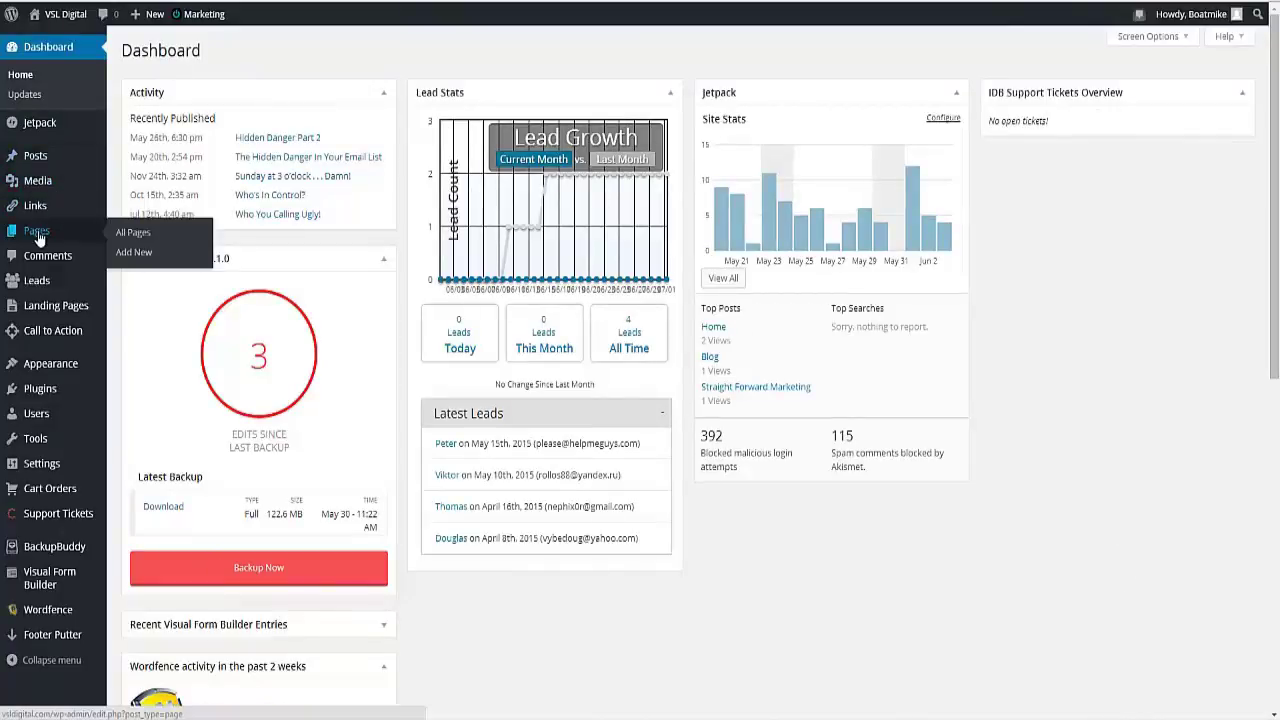
pyautogui.click(143, 238)
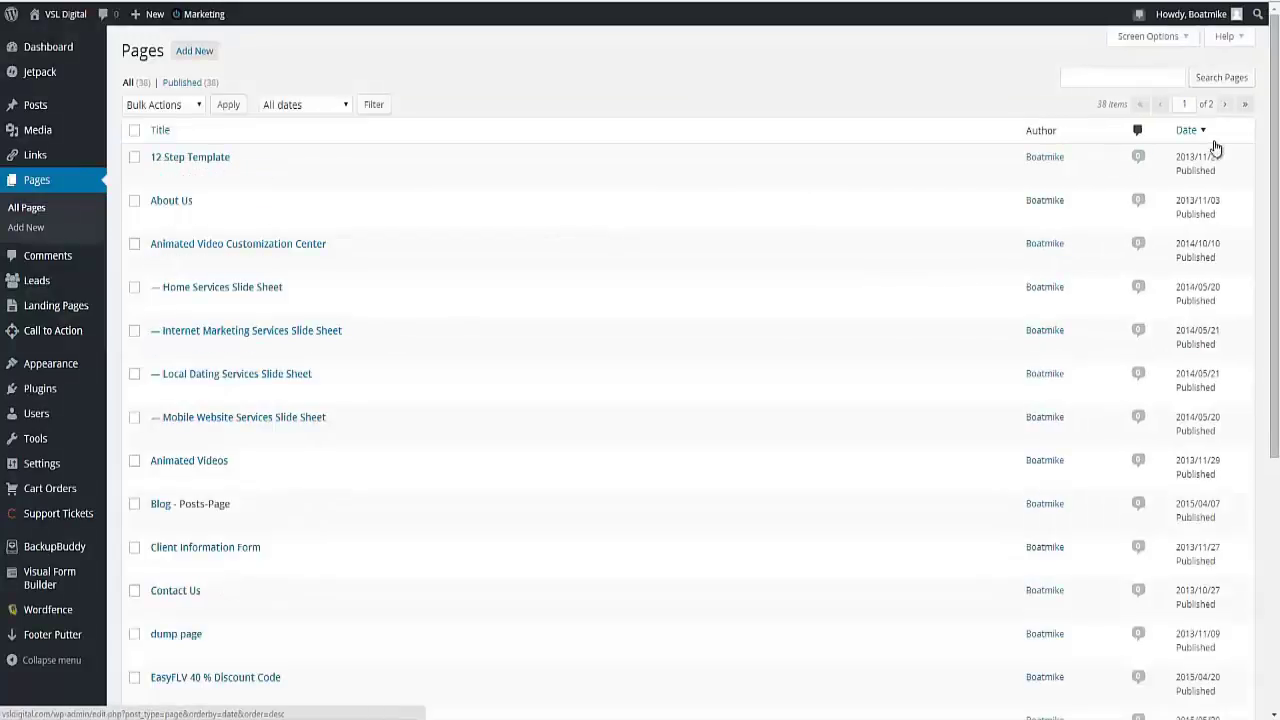
pyautogui.click(1224, 104)
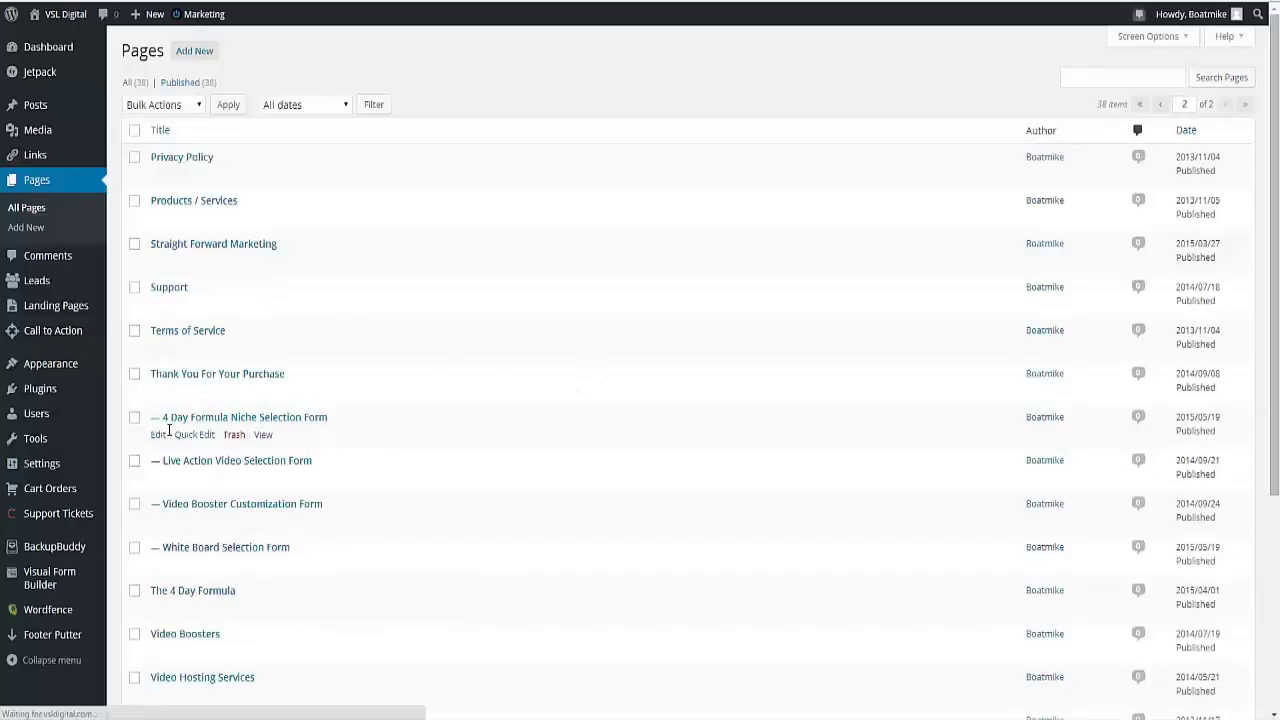
pyautogui.scroll(-3, 169, 430)
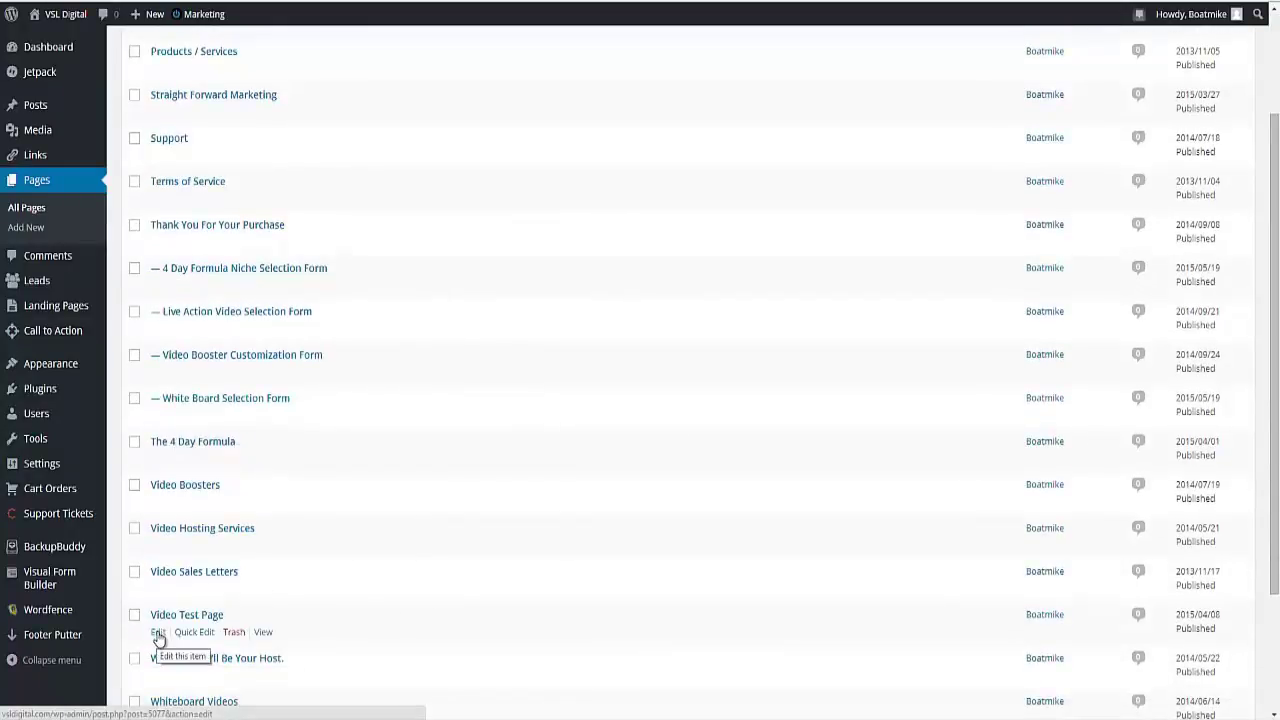
pyautogui.click(264, 634)
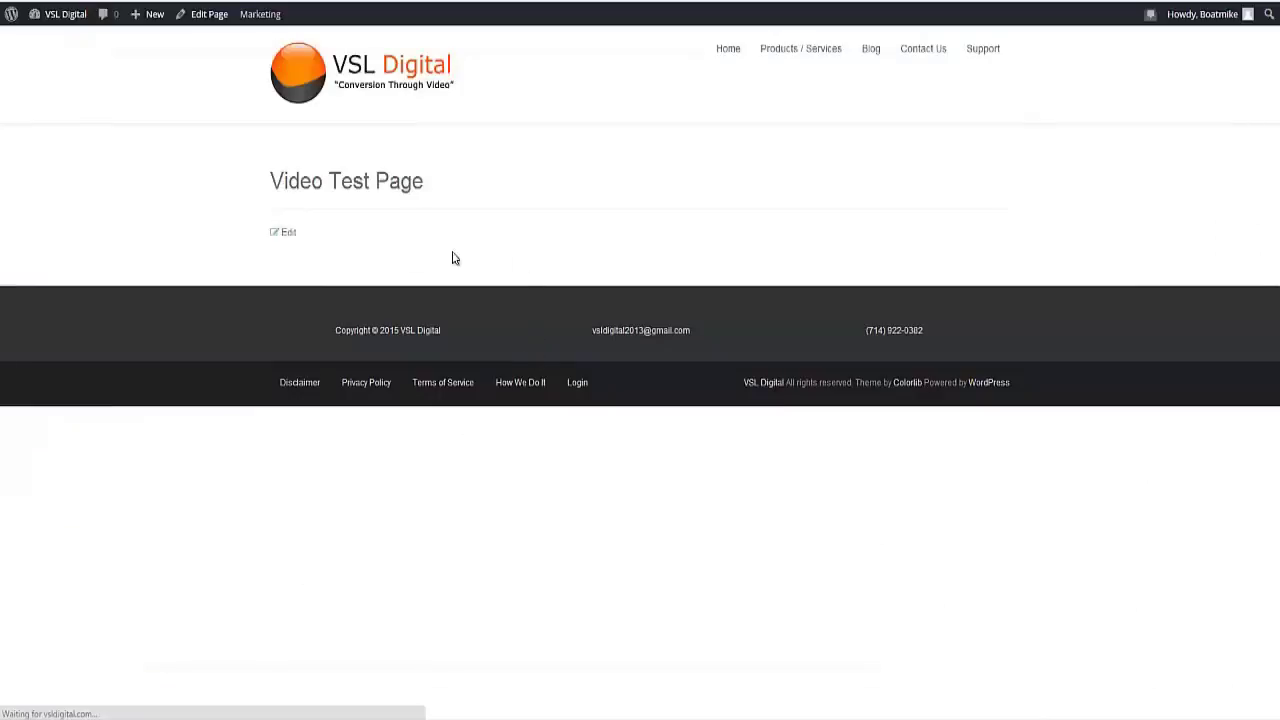
pyautogui.click(212, 20)
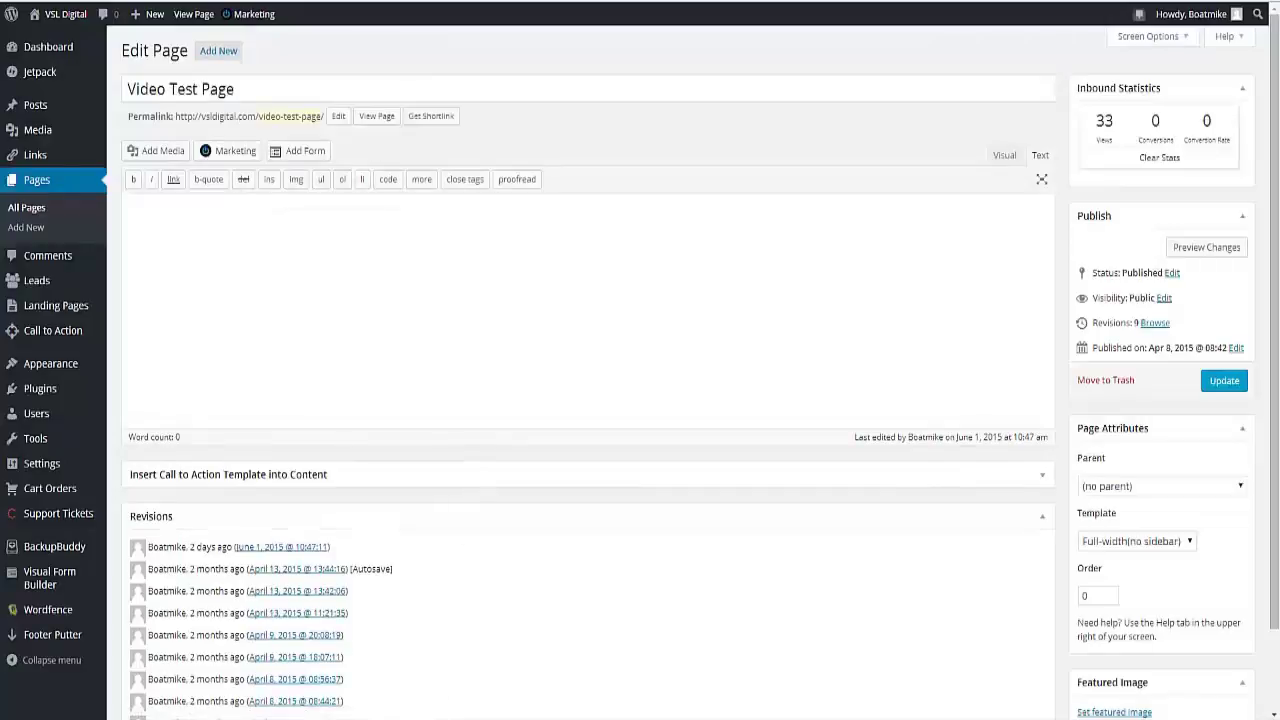
# Switch to demo video.txt in Notepad, copy the full script tag after Link:, and minimize the file.
pyautogui.hotkey('alt', 'Tab')
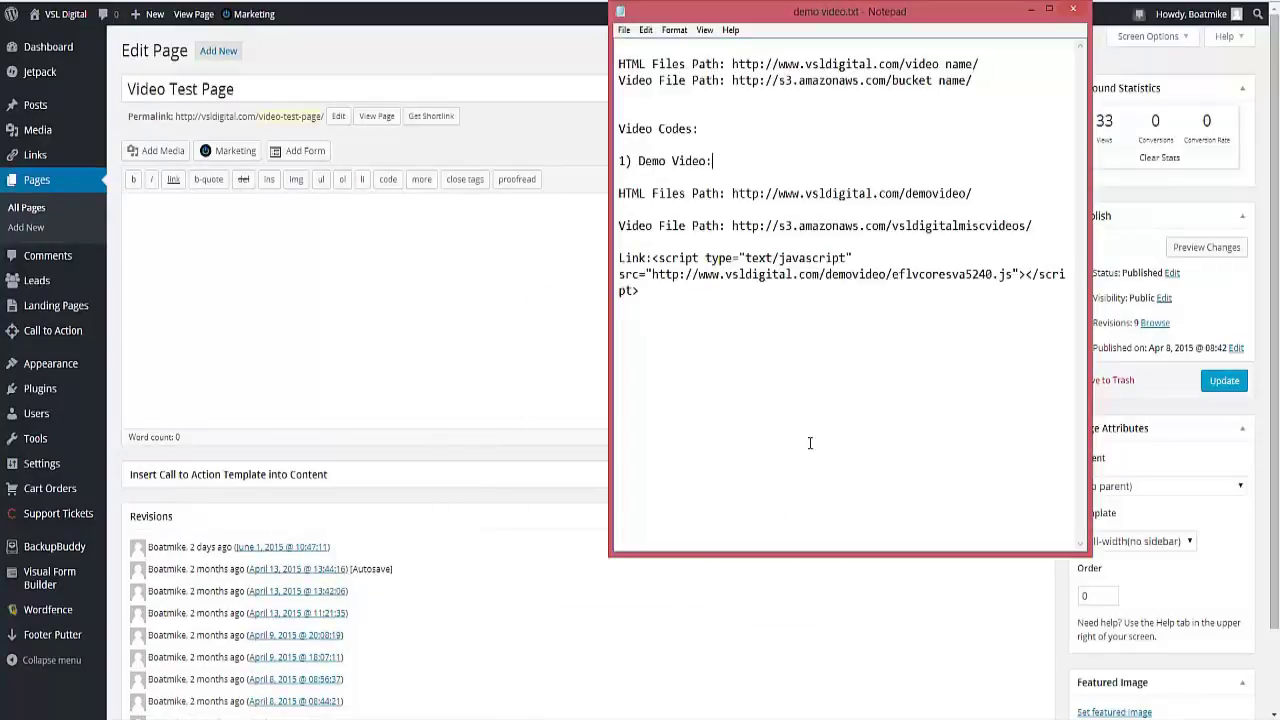
pyautogui.moveTo(654, 258); pyautogui.dragTo(853, 303)
pyautogui.rightClick(758, 265)
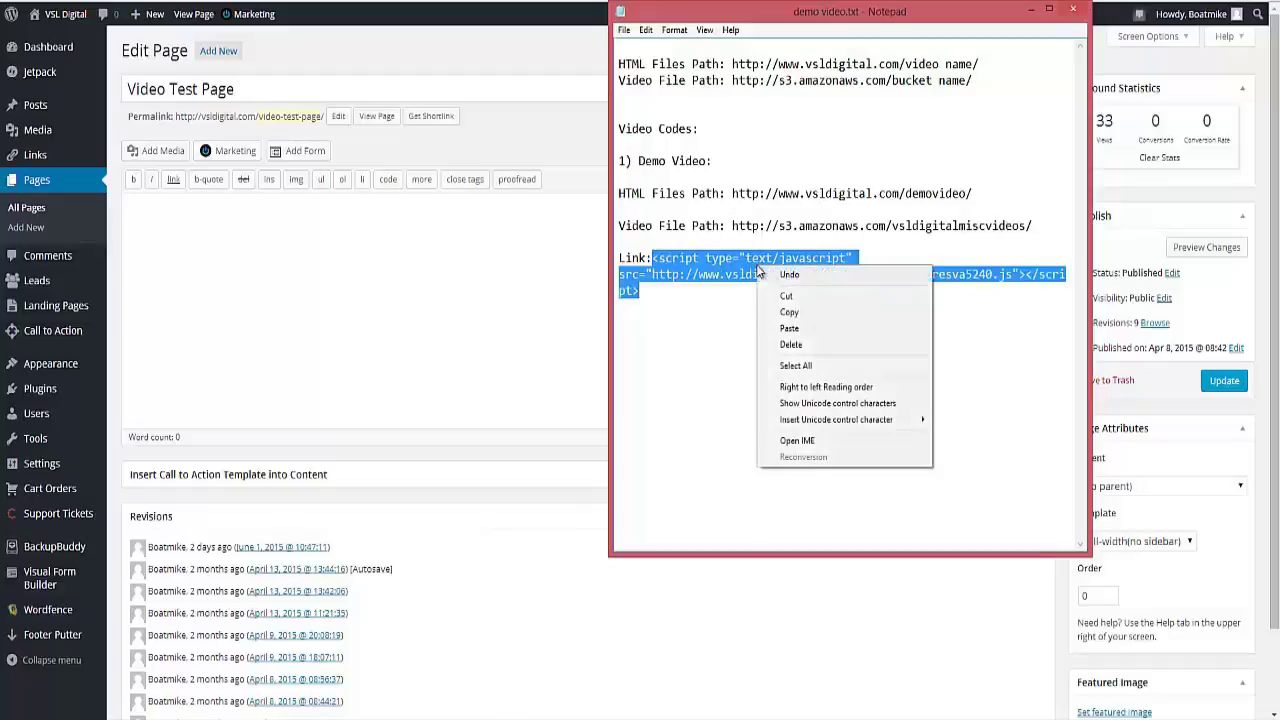
pyautogui.click(790, 312)
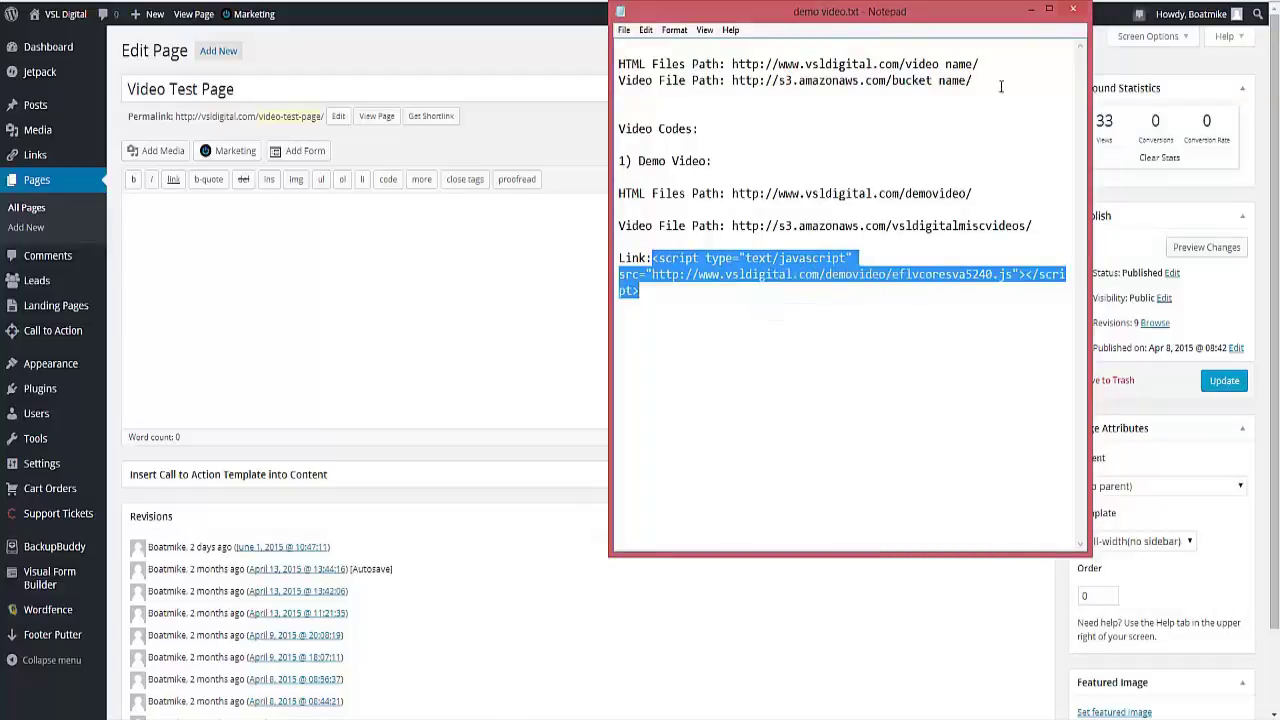
pyautogui.click(1033, 107)
pyautogui.click(1031, 9)
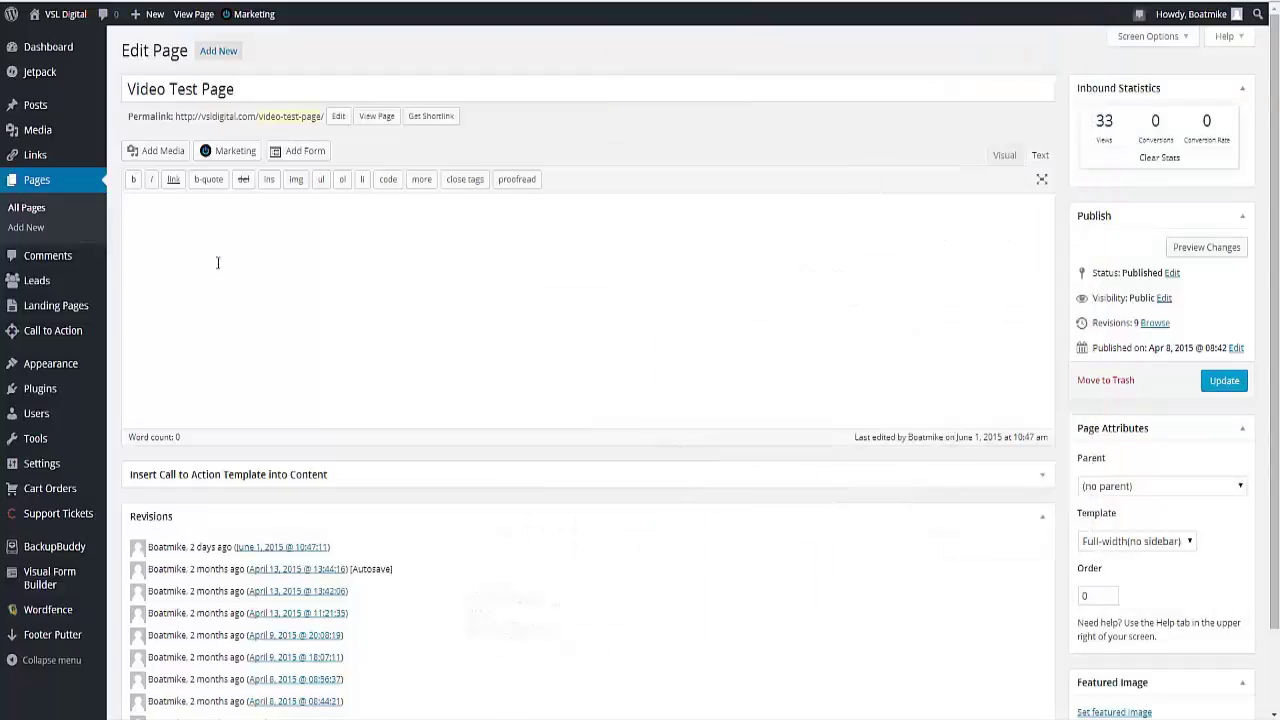
# Paste the copied script tag into the Video Test Page content and remove its line breaks to form one line.
pyautogui.click(147, 207)
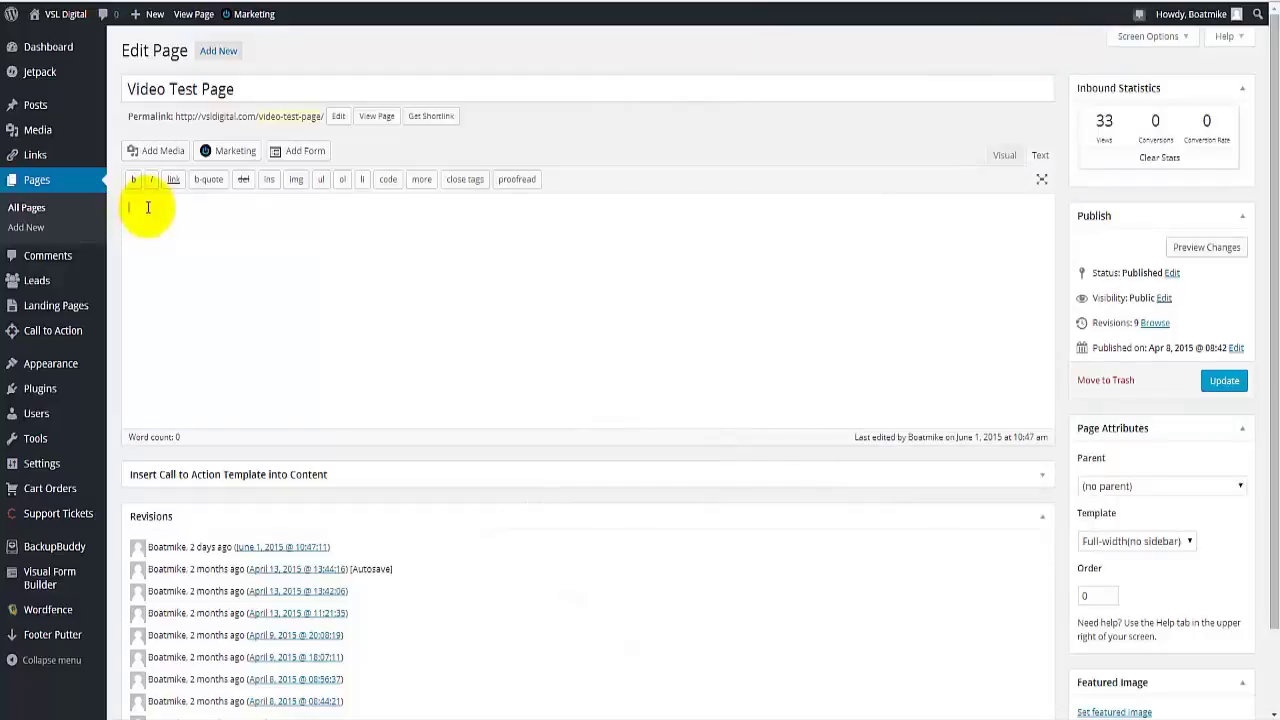
pyautogui.rightClick(147, 207)
pyautogui.click(186, 290)
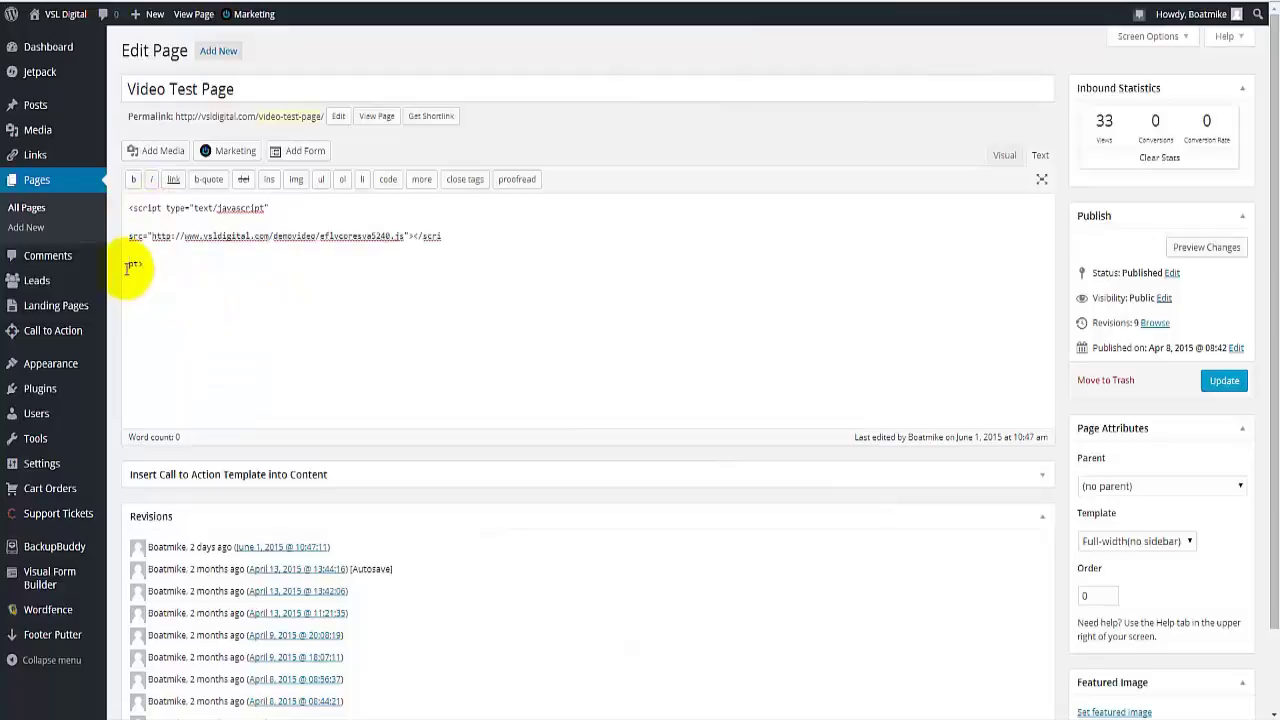
pyautogui.press('BackSpace')
pyautogui.click(124, 236)
pyautogui.press('BackSpace')
pyautogui.press('BackSpace')
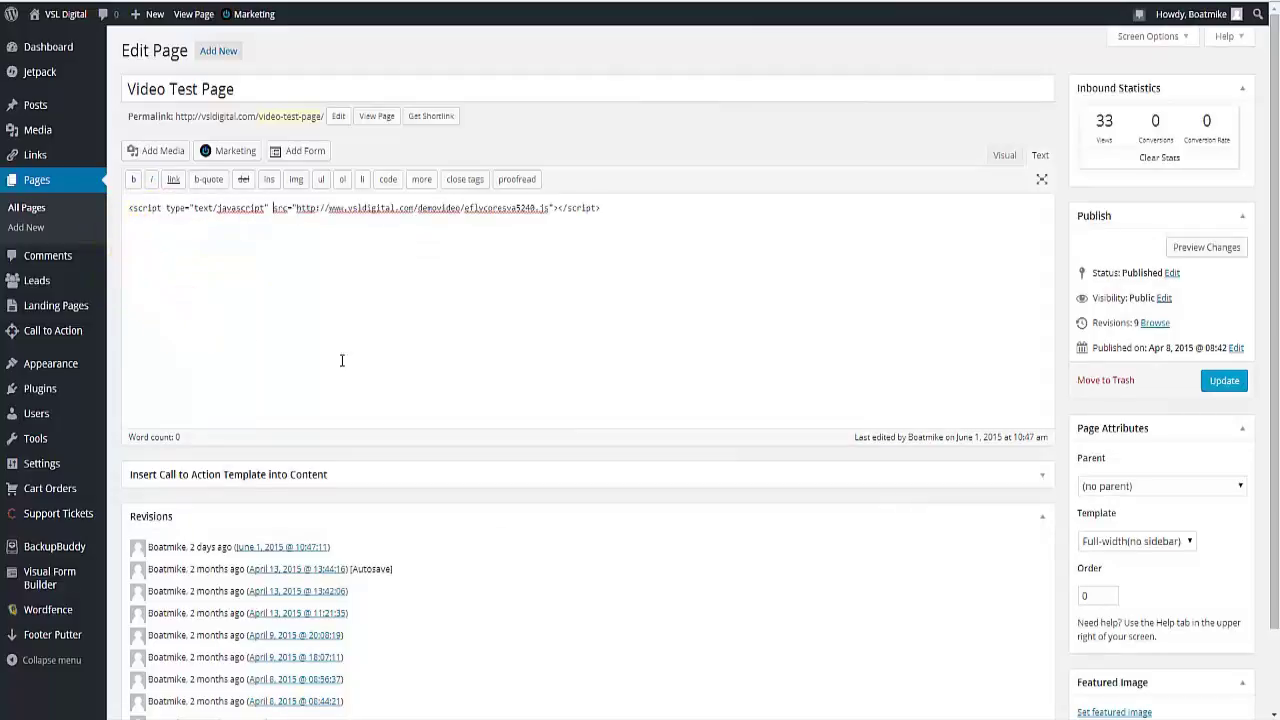
pyautogui.press('BackSpace')
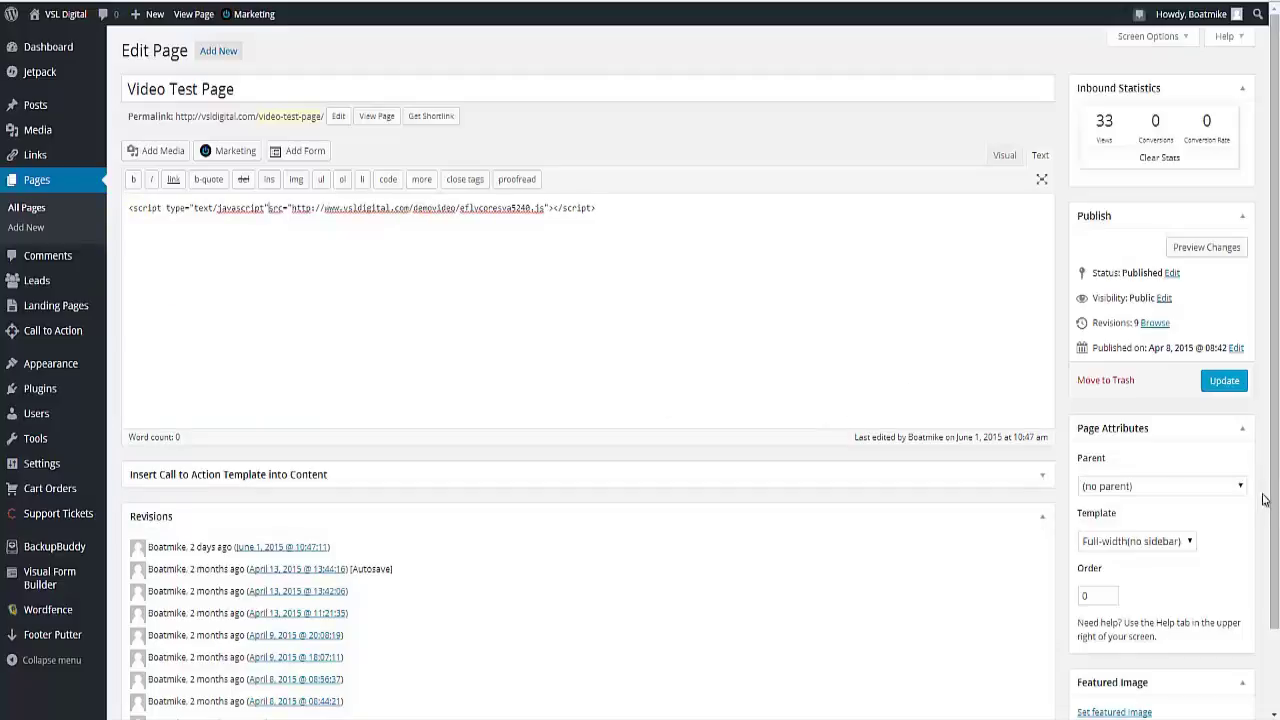
# Update Video Test Page, view the published page, and play the embedded video.
pyautogui.click(1203, 390)
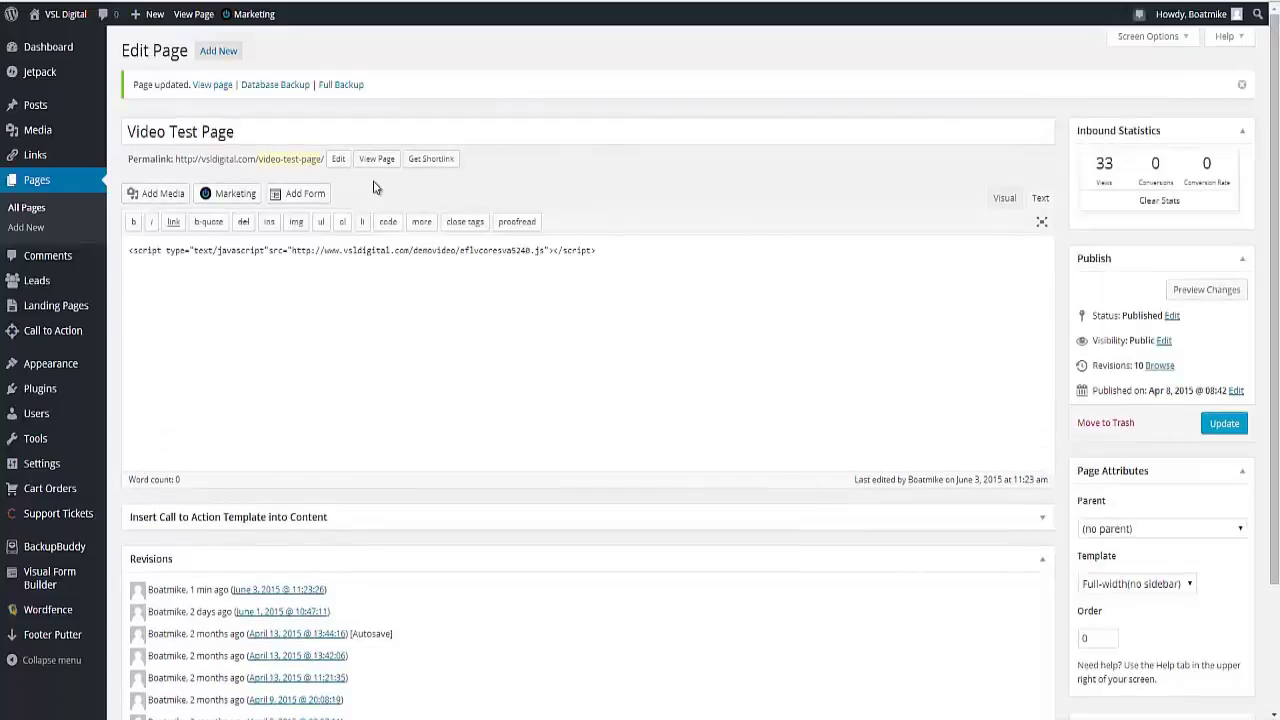
pyautogui.click(377, 163)
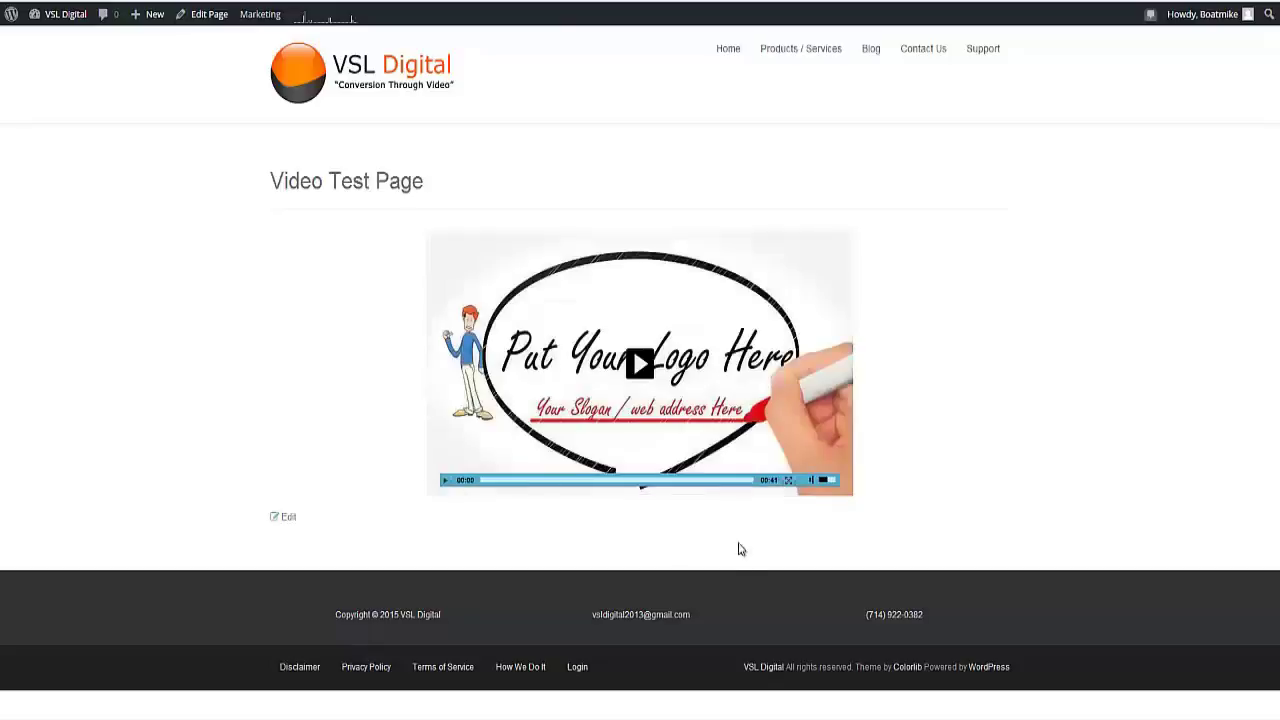
pyautogui.click(640, 363)
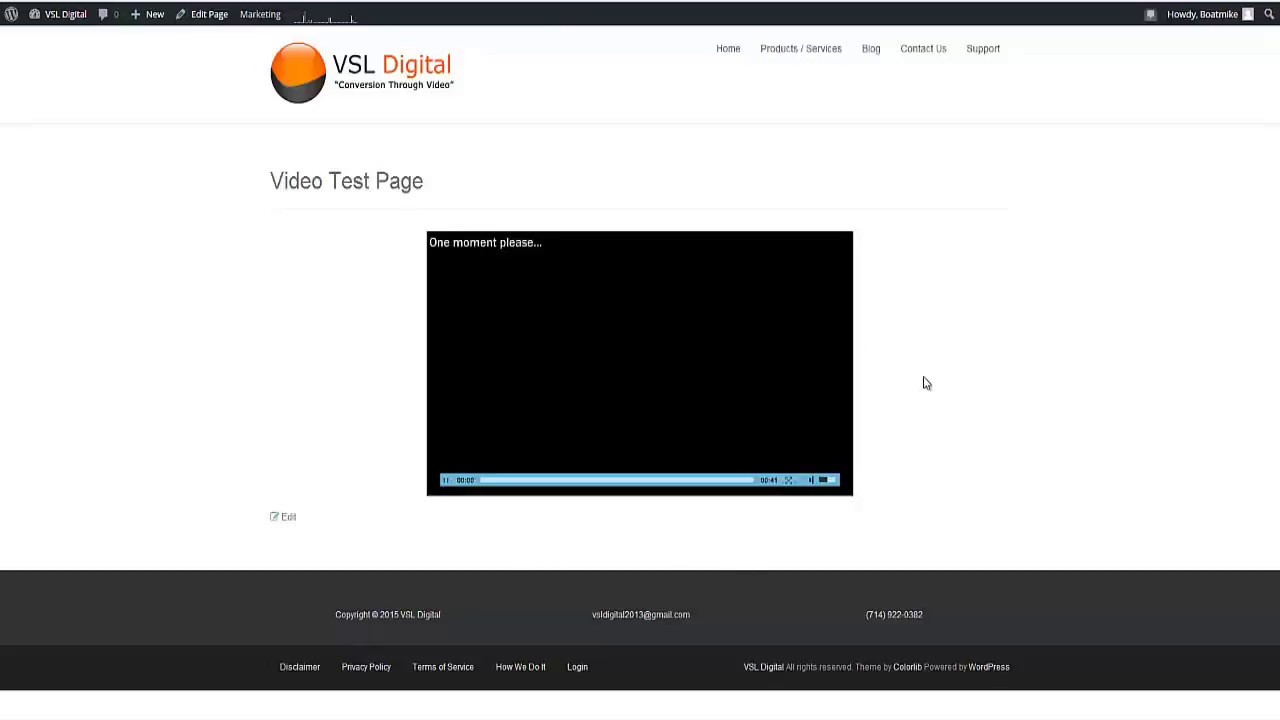